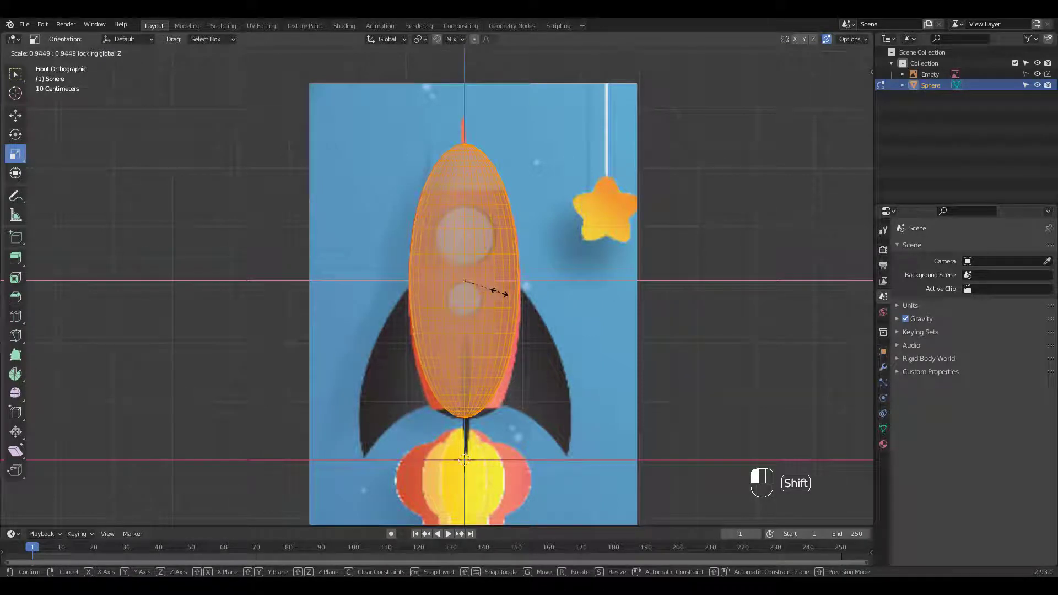
Scale the sphere to about 0.94 on X and Y only, fitting the rocket body's width in the reference image
{"action": "key", "text": "shift+z"}
{"action": "left_click", "coordinate": [506, 294]}
{"action": "key", "text": "shift+z"}
{"action": "key", "text": "shift+z"}
{"action": "key", "text": "shift+z"}
Scale the sphere's lower vertex rows up by about 1.19 with smooth proportional editing to widen the rocket's base
{"action": "key", "text": "Tab"}
{"action": "key", "text": "1"}
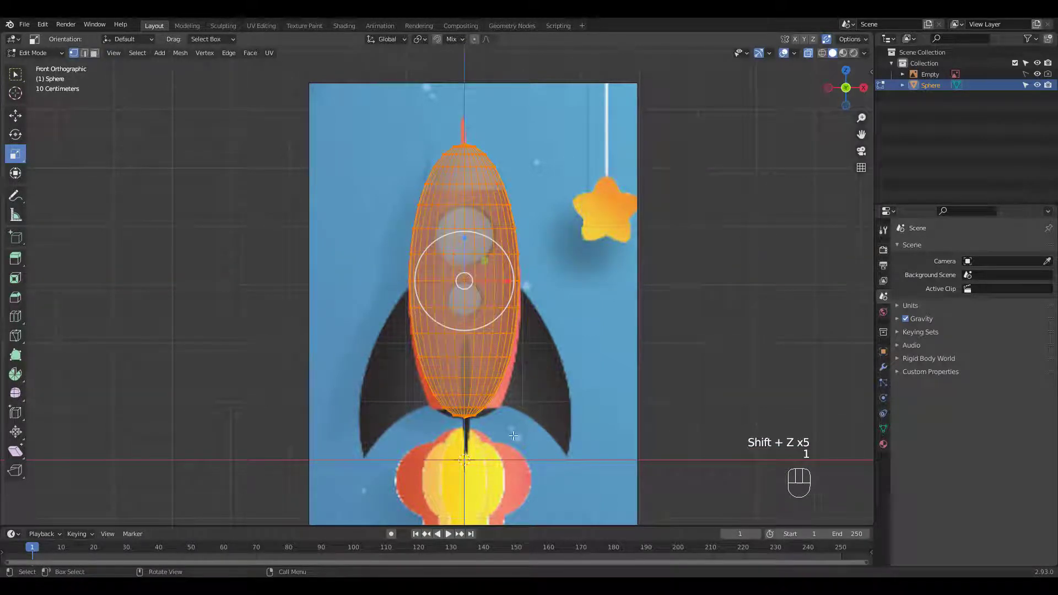
{"action": "left_click_drag", "start_coordinate": [513, 436], "coordinate": [399, 384]}
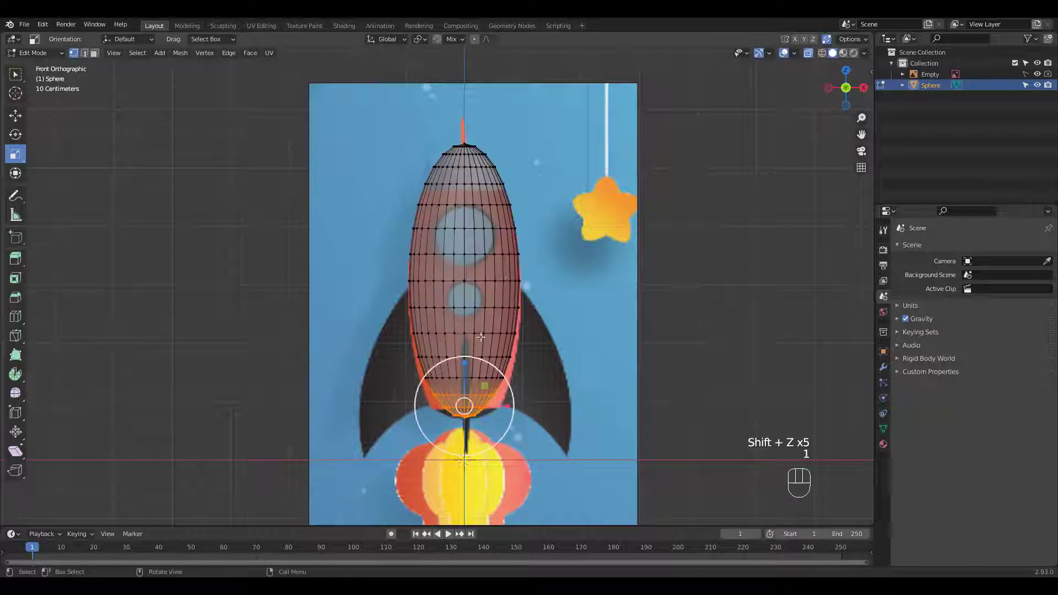
{"action": "left_click", "coordinate": [473, 39]}
{"action": "key", "text": "s"}
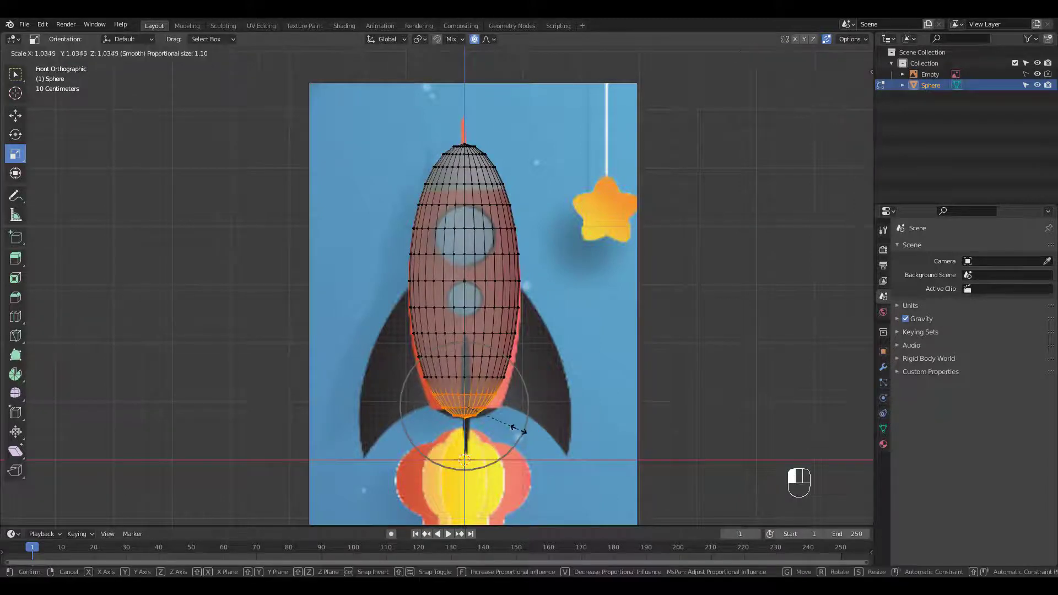
{"action": "scroll", "coordinate": [519, 431], "scroll_direction": "down", "scroll_amount": 1}
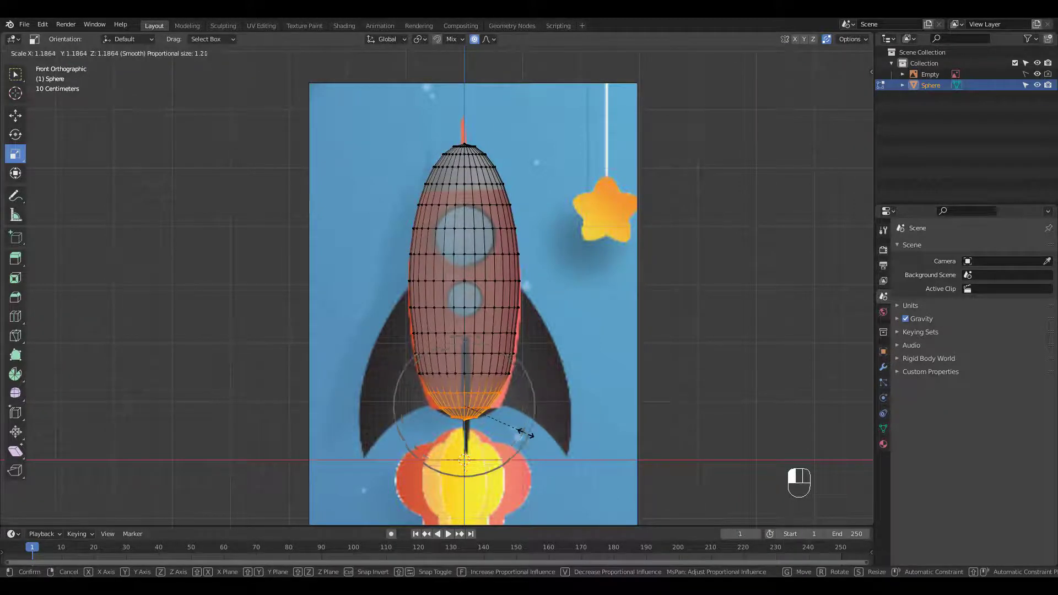
{"action": "scroll", "coordinate": [519, 431], "scroll_direction": "down", "scroll_amount": 5}
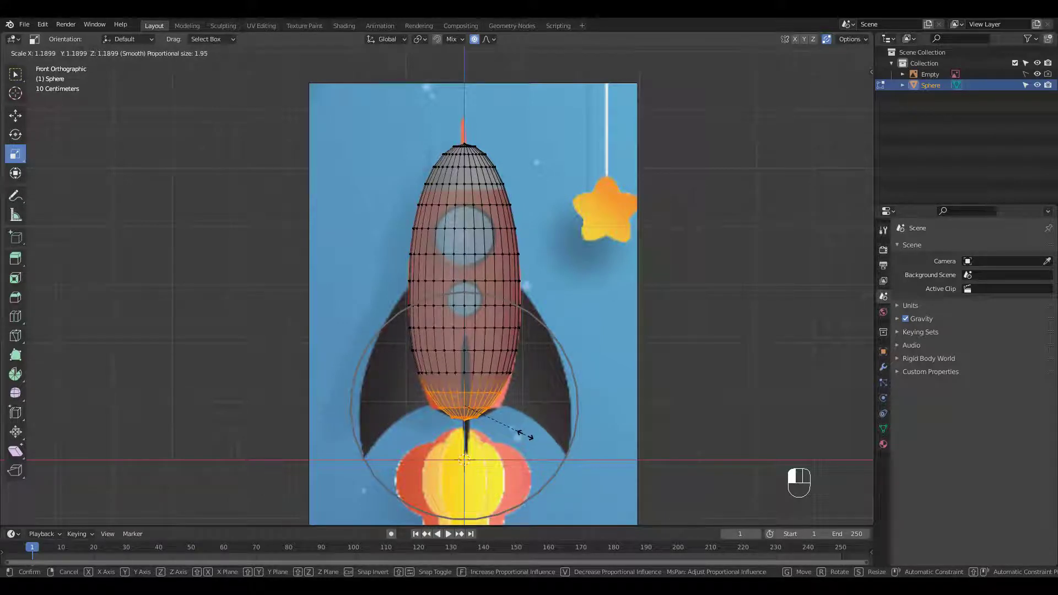
{"action": "left_click", "coordinate": [524, 435]}
{"action": "left_click", "coordinate": [586, 429]}
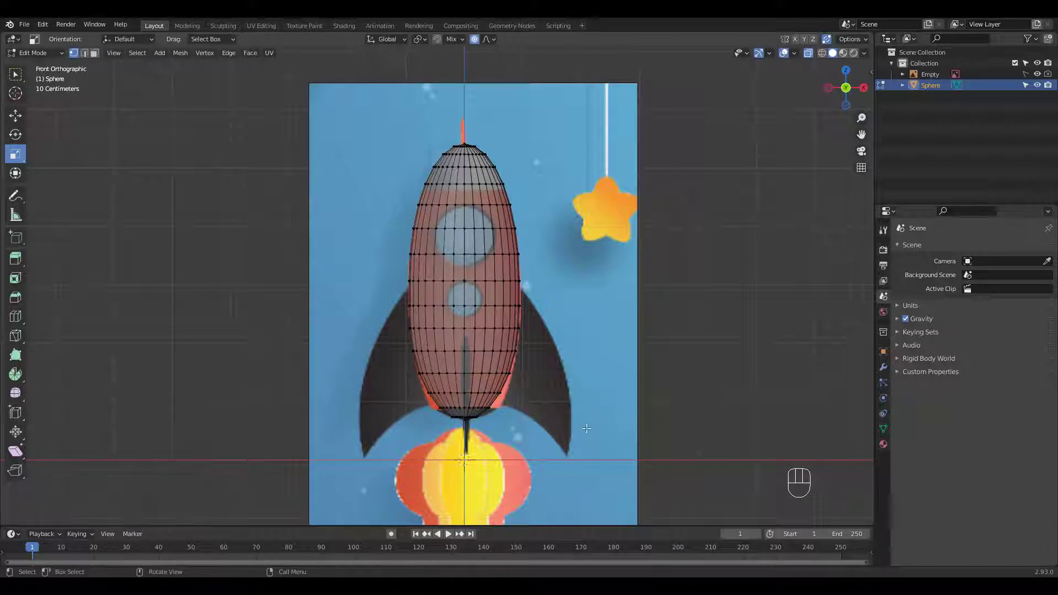
Enlarge the lowest vertex rings to match the reference base, scaling by 1.2 with a proportional size of 1.0
{"action": "left_click_drag", "start_coordinate": [559, 450], "coordinate": [417, 403]}
{"action": "left_click_drag", "start_coordinate": [515, 441], "coordinate": [521, 445]}
{"action": "scroll", "coordinate": [521, 446], "scroll_direction": "up", "scroll_amount": 1}
{"action": "scroll", "coordinate": [521, 445], "scroll_direction": "up", "scroll_amount": 4}
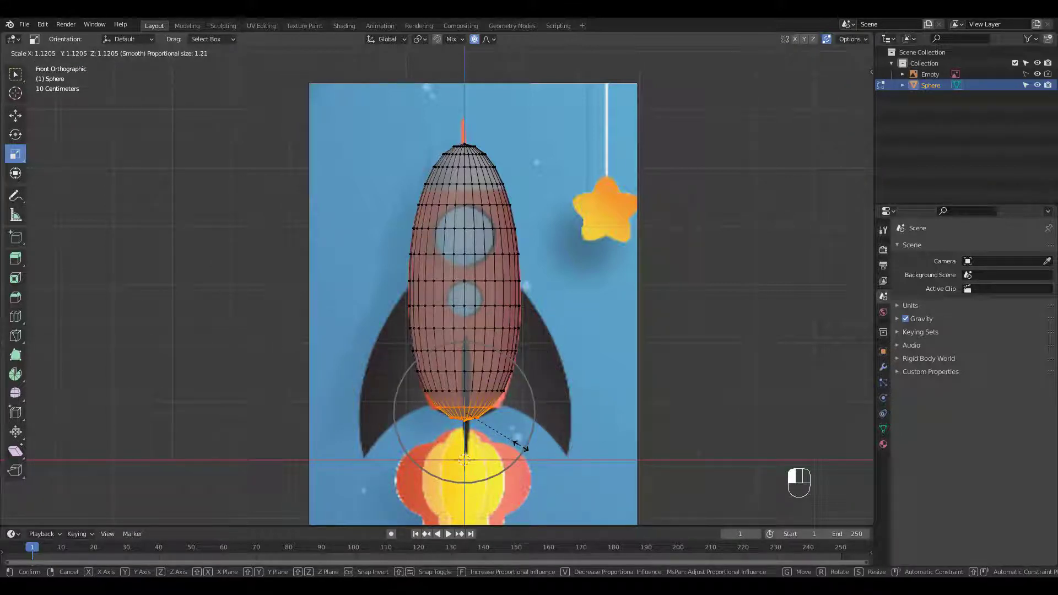
{"action": "scroll", "coordinate": [521, 445], "scroll_direction": "up", "scroll_amount": 2}
{"action": "mouse_move", "coordinate": [521, 445]}
{"action": "left_mouse_down"}
{"action": "mouse_move", "coordinate": [530, 448]}
{"action": "mouse_move", "coordinate": [429, 414]}
{"action": "mouse_move", "coordinate": [535, 452]}
{"action": "left_mouse_up"}
{"action": "left_click", "coordinate": [584, 406]}
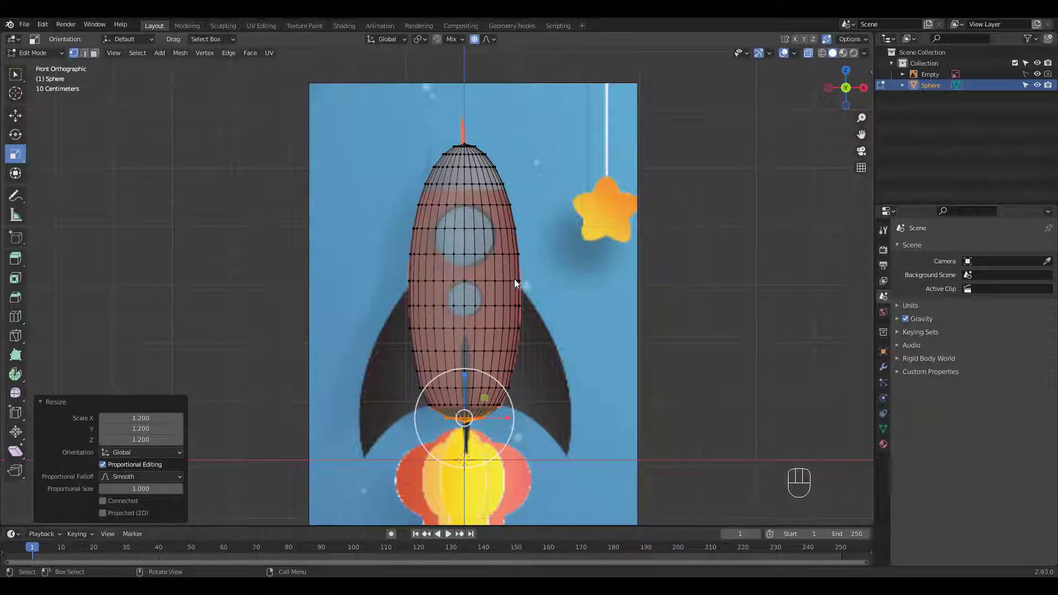
Shade the rocket body smooth in Object Mode and enable Auto Smooth for its normals
{"action": "key", "text": "Tab"}
{"action": "key", "text": "alt+z"}
{"action": "right_click", "coordinate": [487, 246]}
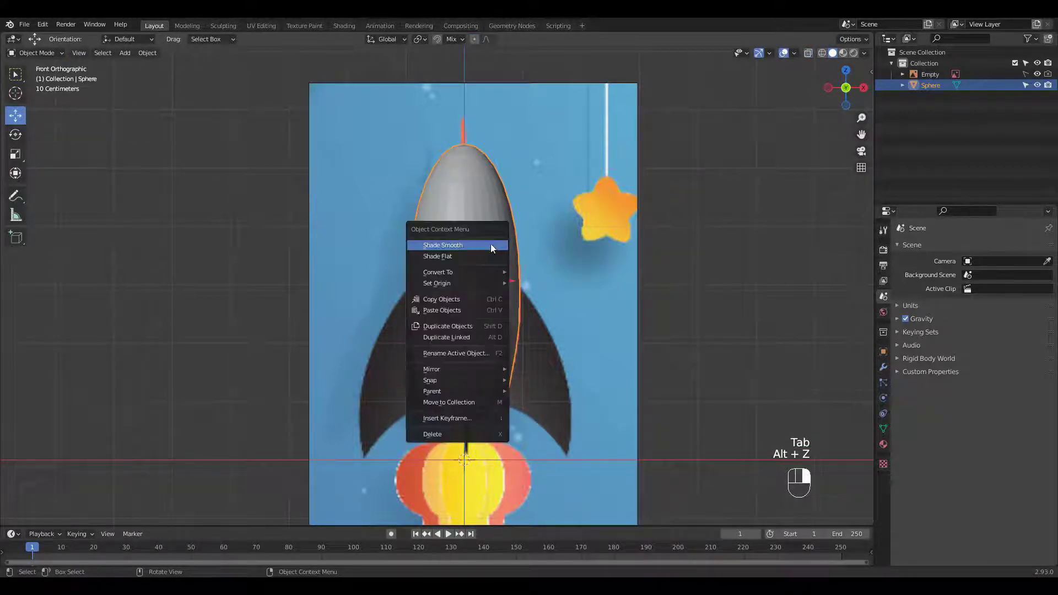
{"action": "left_click", "coordinate": [488, 243]}
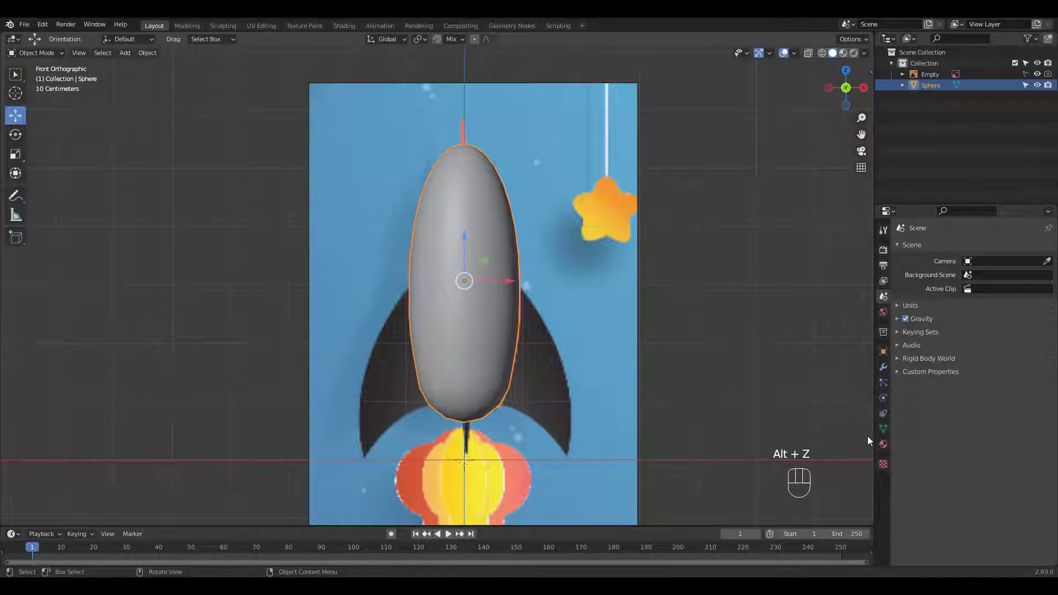
{"action": "left_click", "coordinate": [882, 428]}
{"action": "left_click", "coordinate": [961, 452]}
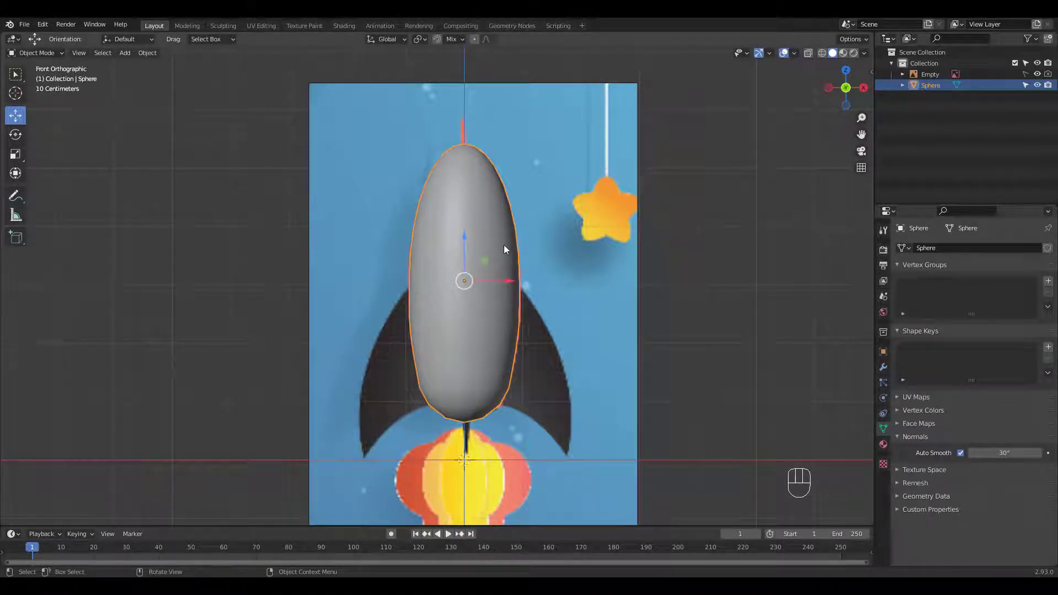
With proportional editing off, edge-slide the vertex ring near the nose by about 0.235 to the nose cone's boundary
{"action": "key", "text": "Tab"}
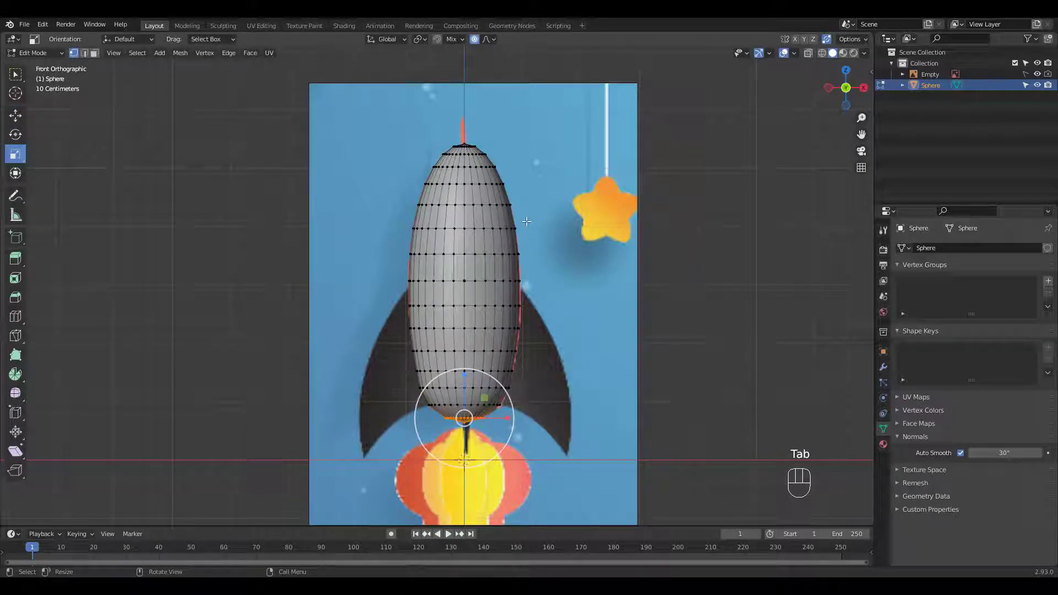
{"action": "key", "text": "alt+z"}
{"action": "left_click_drag", "start_coordinate": [383, 105], "coordinate": [499, 139]}
{"action": "left_click_drag", "start_coordinate": [400, 193], "coordinate": [545, 184]}
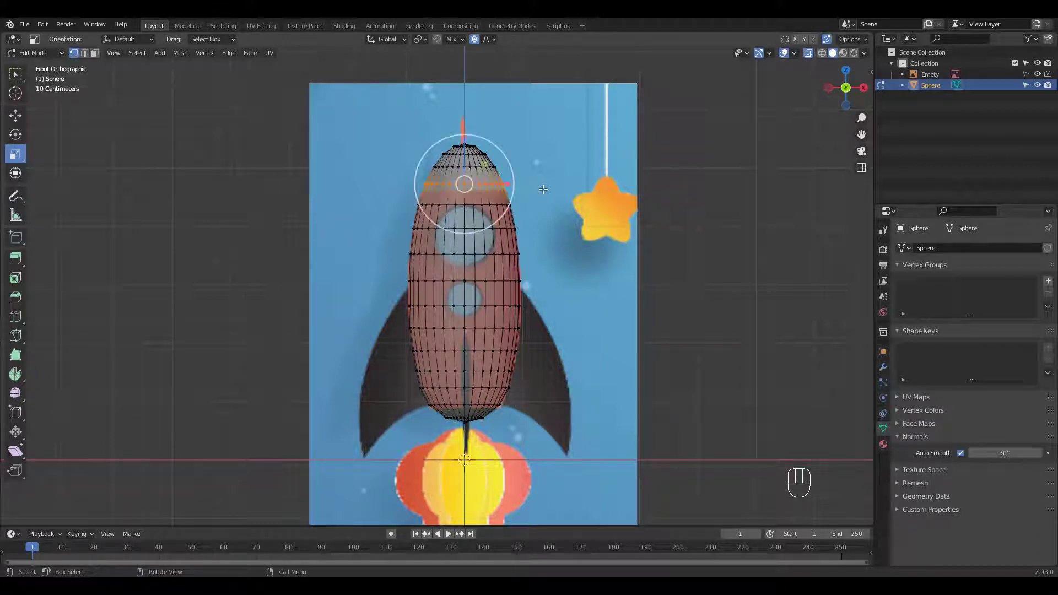
{"action": "key", "text": "g"}
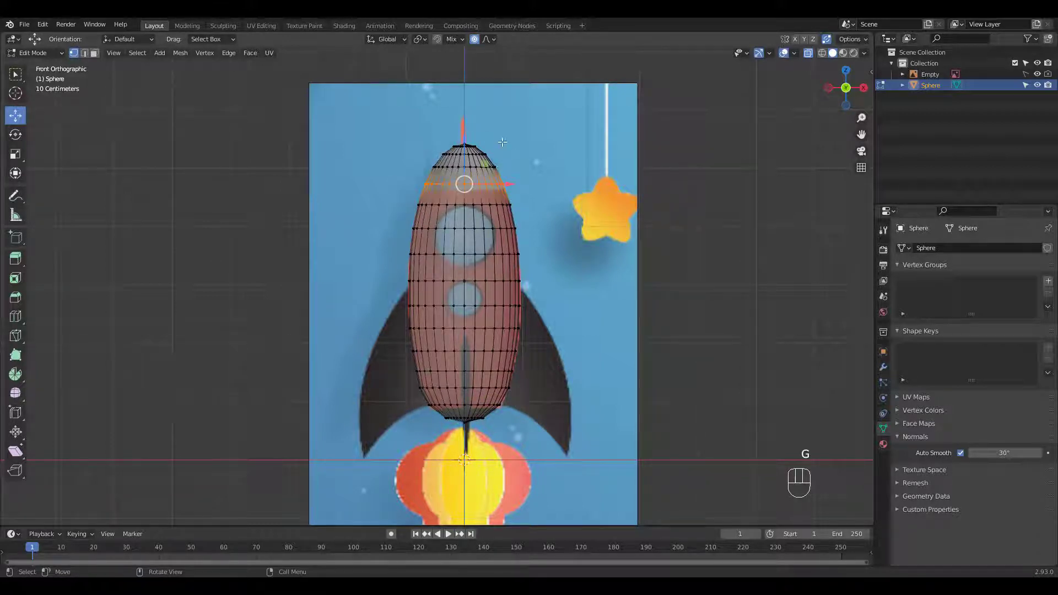
{"action": "key", "text": "o"}
{"action": "key", "text": "g"}
{"action": "key", "text": "g"}
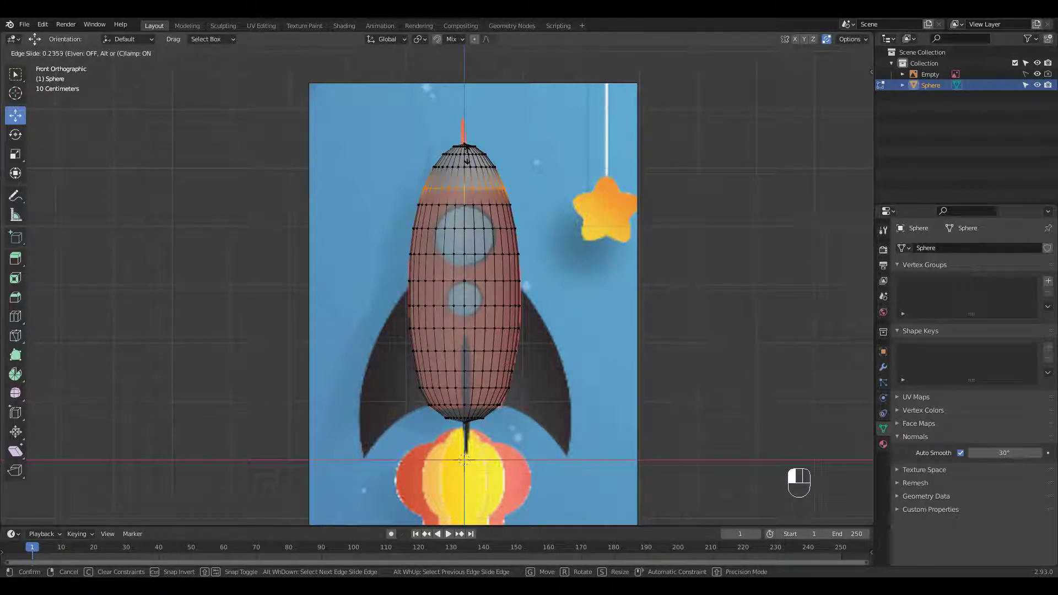
{"action": "left_click", "coordinate": [467, 155]}
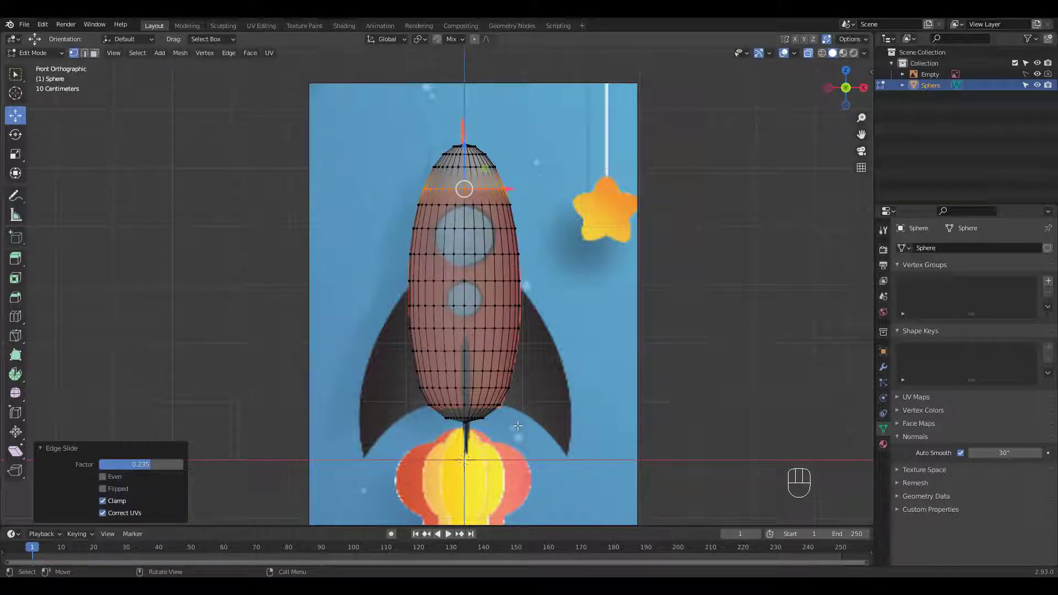
Separate the nose cone faces above the slid ring into their own object
{"action": "key", "text": "3"}
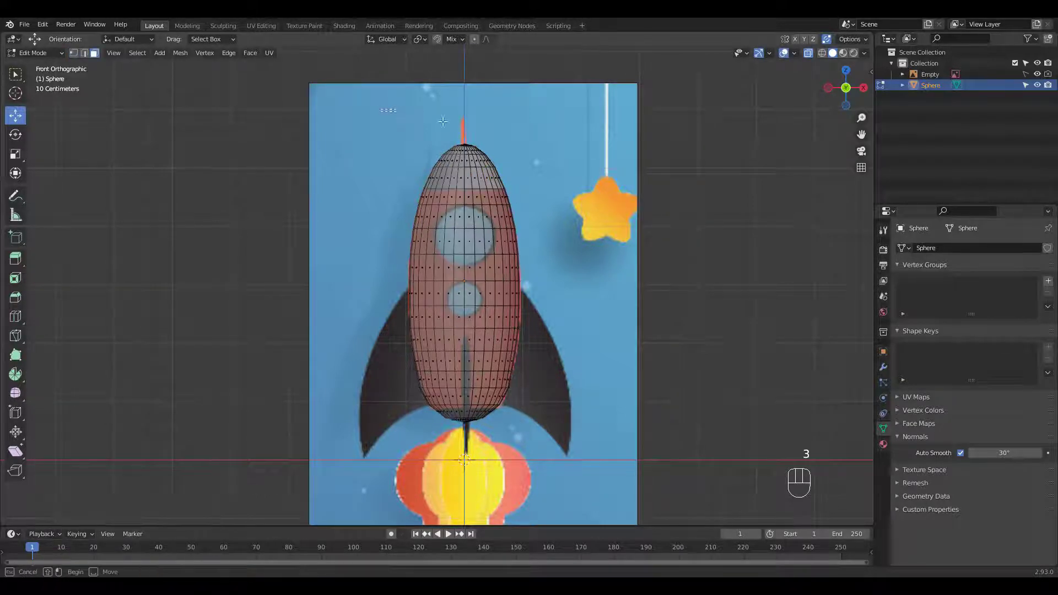
{"action": "left_click_drag", "start_coordinate": [378, 109], "coordinate": [557, 183]}
{"action": "key", "text": "p"}
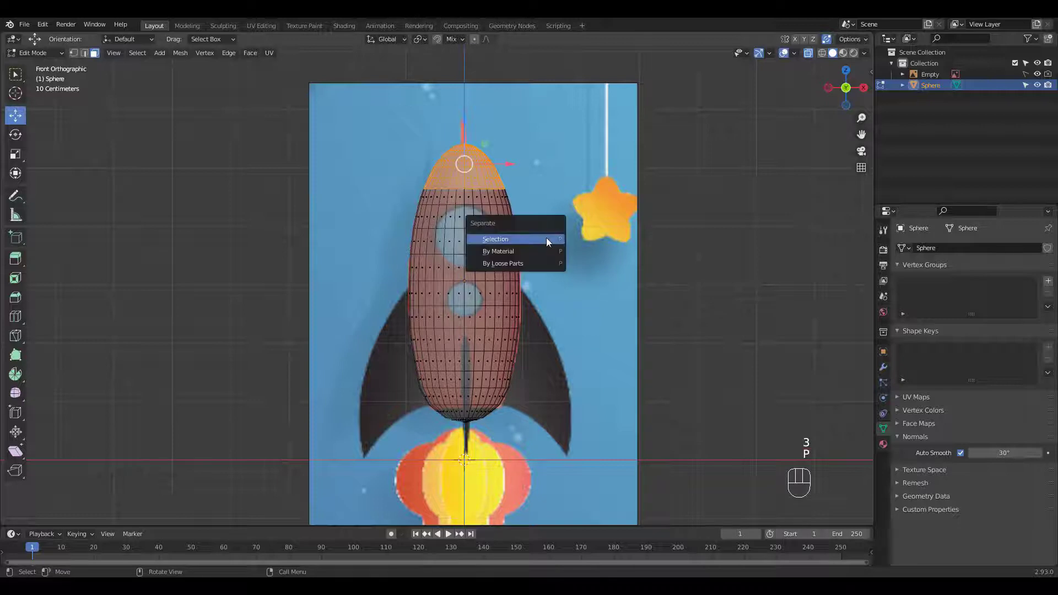
{"action": "left_click", "coordinate": [542, 238]}
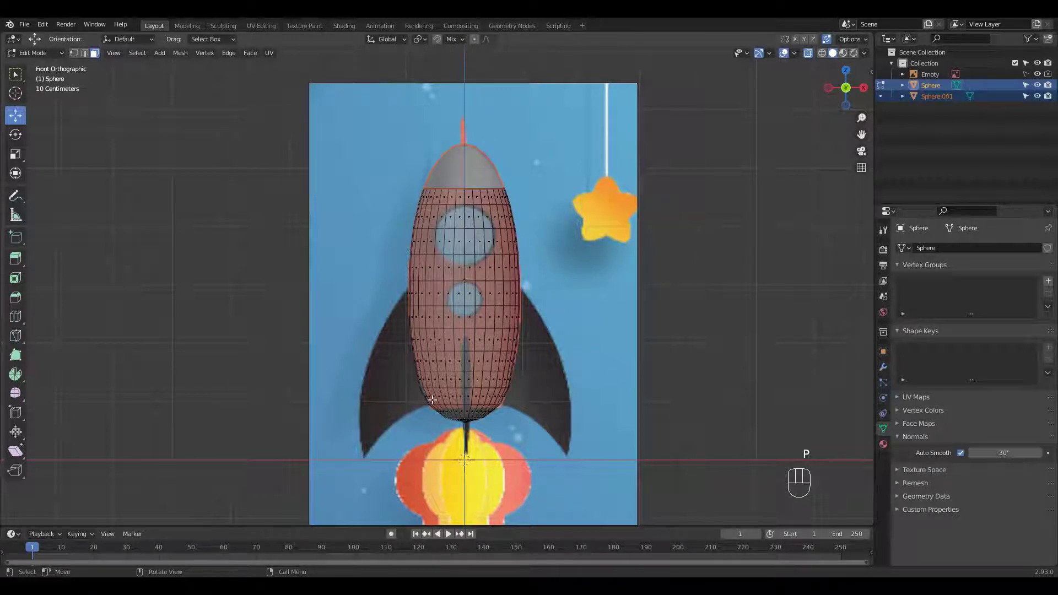
Separate the base cap faces at the rocket's lower end into their own object and return to Object Mode
{"action": "left_click_drag", "start_coordinate": [408, 406], "coordinate": [532, 443]}
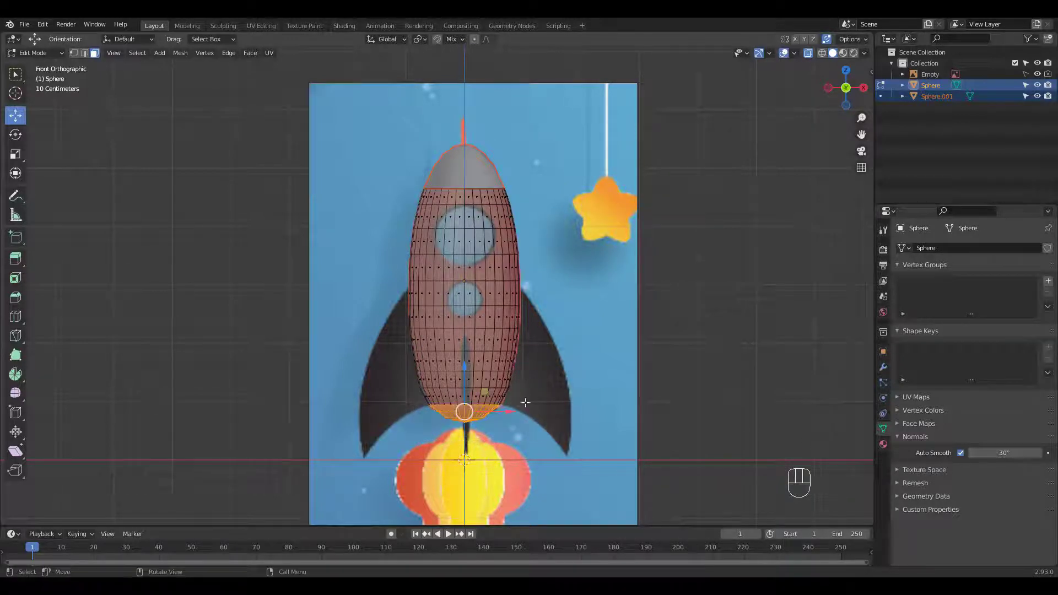
{"action": "key", "text": "p"}
{"action": "left_click", "coordinate": [526, 394]}
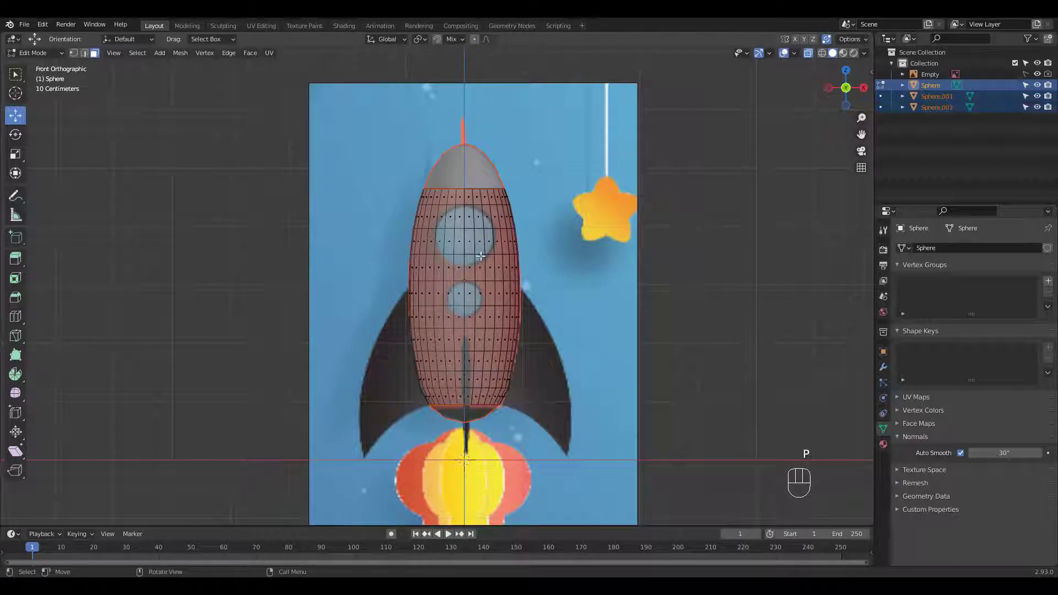
{"action": "key", "text": "Tab"}
Shape the front body faces at the large window into a circle with LoopTools, with Flatten turned off
{"action": "left_click", "coordinate": [485, 267]}
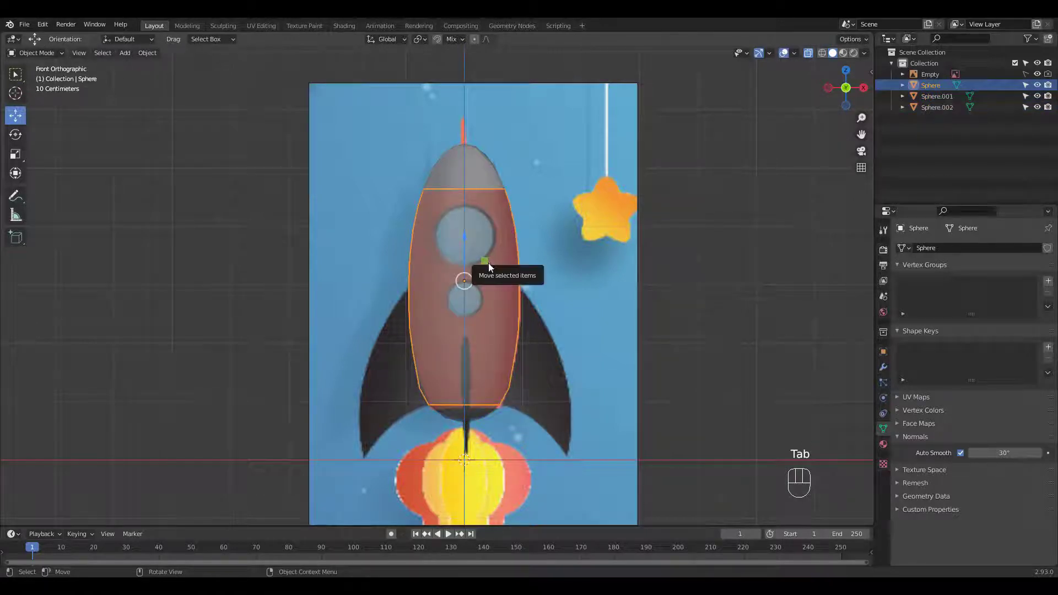
{"action": "key", "text": "Tab"}
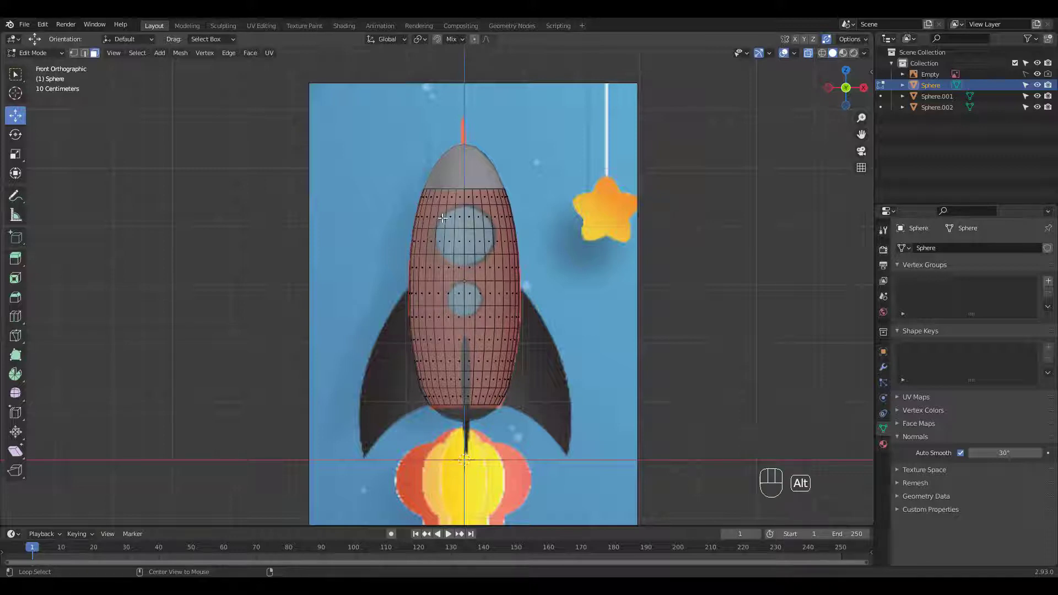
{"action": "key", "text": "alt+z"}
{"action": "mouse_move", "coordinate": [442, 217]}
{"action": "left_mouse_down"}
{"action": "mouse_move", "coordinate": [453, 241]}
{"action": "mouse_move", "coordinate": [487, 251]}
{"action": "left_mouse_up"}
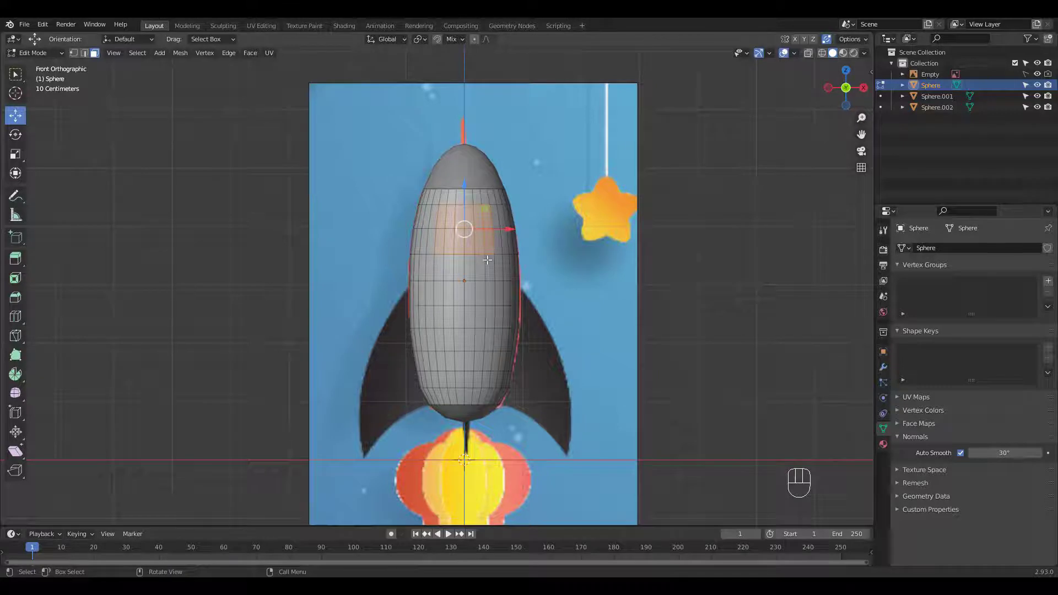
{"action": "right_click", "coordinate": [469, 222]}
{"action": "mouse_move", "coordinate": [473, 219]}
{"action": "left_click", "coordinate": [521, 212]}
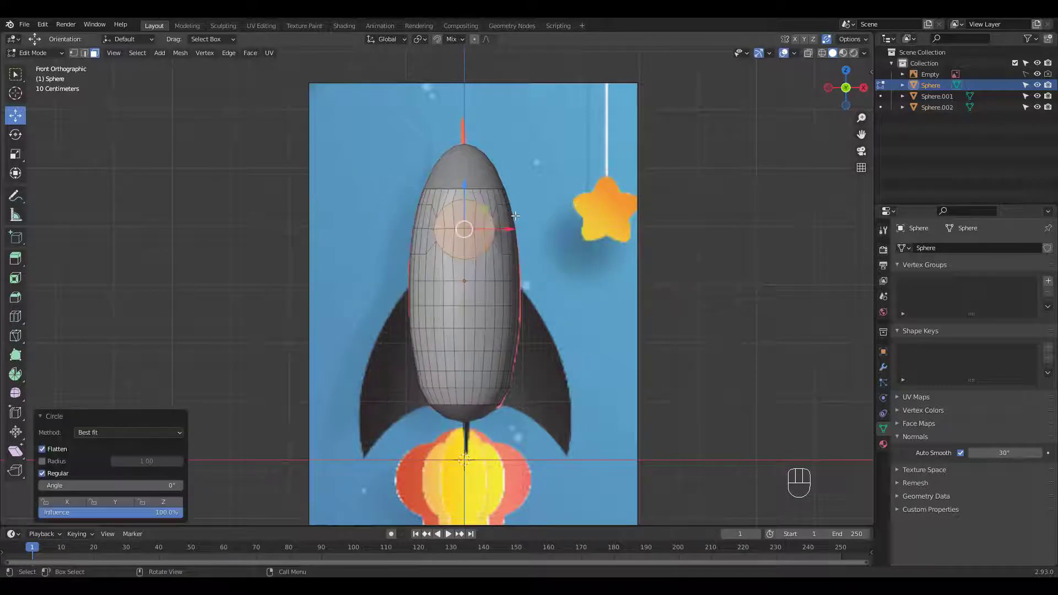
{"action": "left_click", "coordinate": [43, 449]}
Separate an in-place duplicate of the large circular window faces into its own object and hide it
{"action": "key", "text": "shift+d"}
{"action": "right_click", "coordinate": [499, 228]}
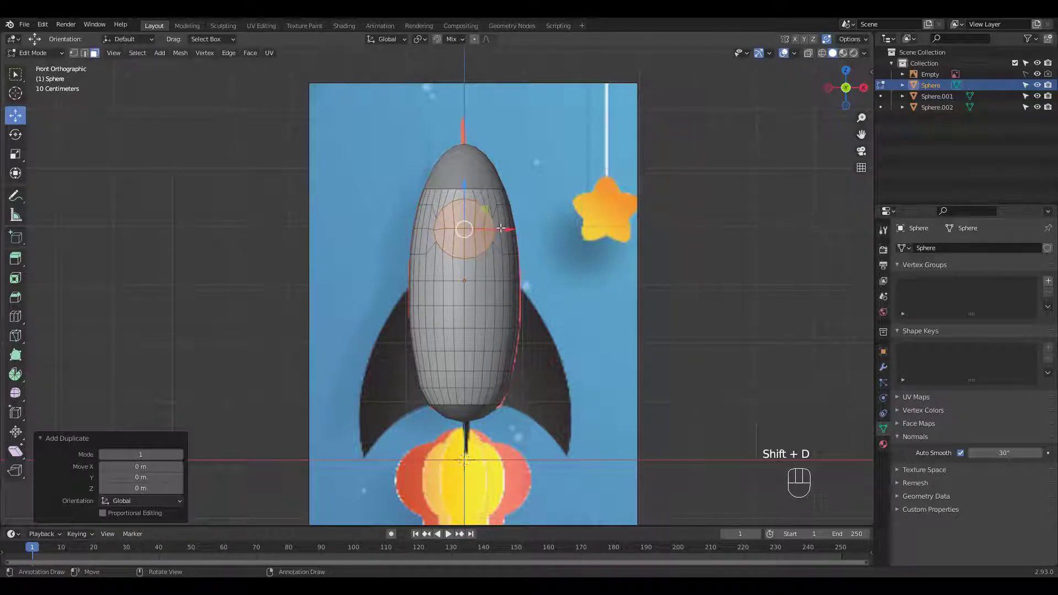
{"action": "key", "text": "p"}
{"action": "left_click", "coordinate": [498, 226]}
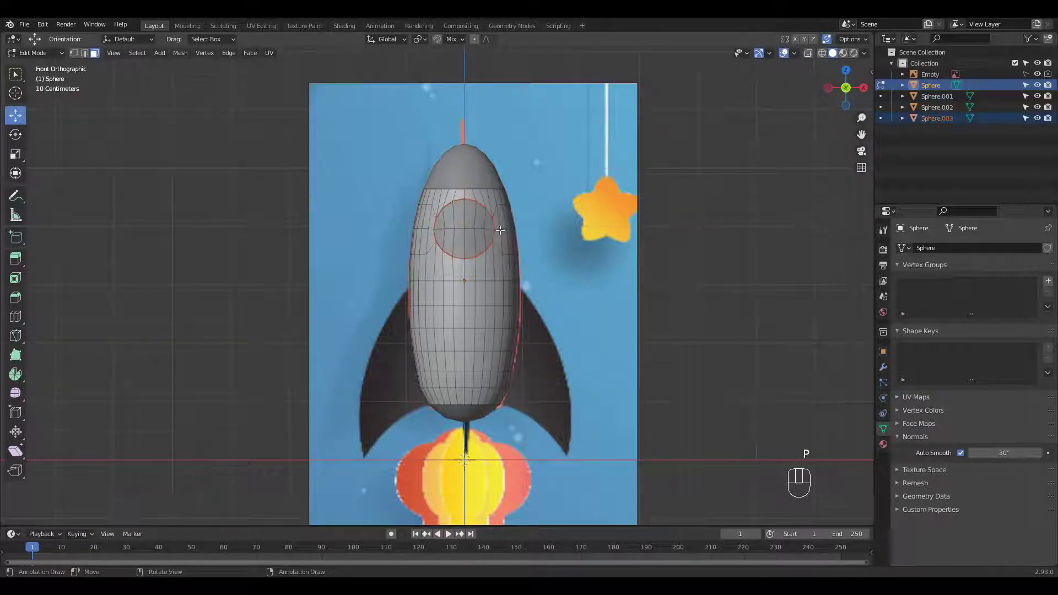
{"action": "key", "text": "Tab"}
{"action": "left_click", "coordinate": [486, 242]}
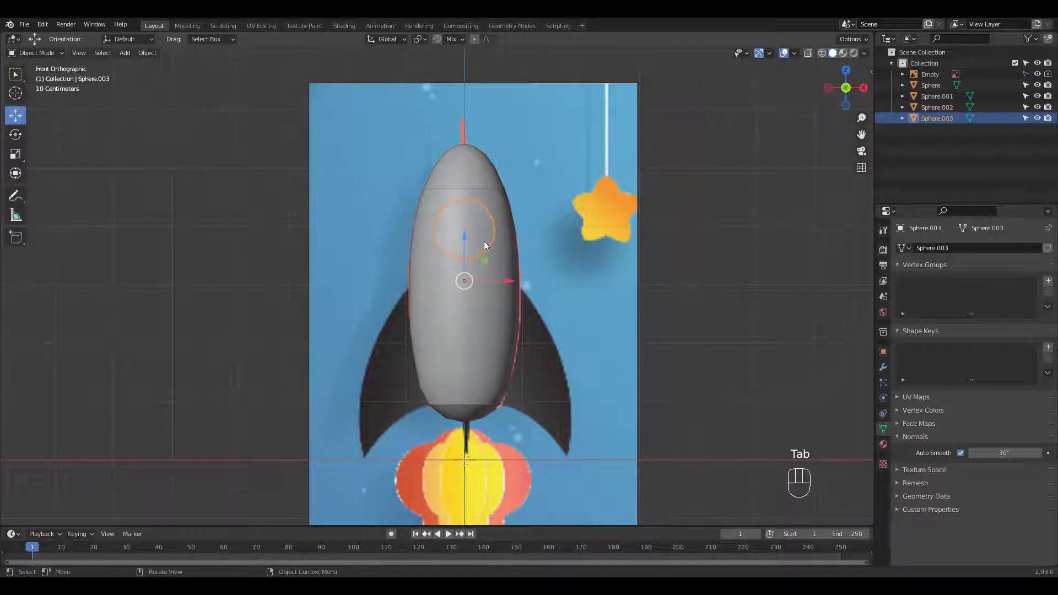
{"action": "key", "text": "h"}
Shape the front body faces at the small lower window into a circle with LoopTools
{"action": "left_click", "coordinate": [485, 257]}
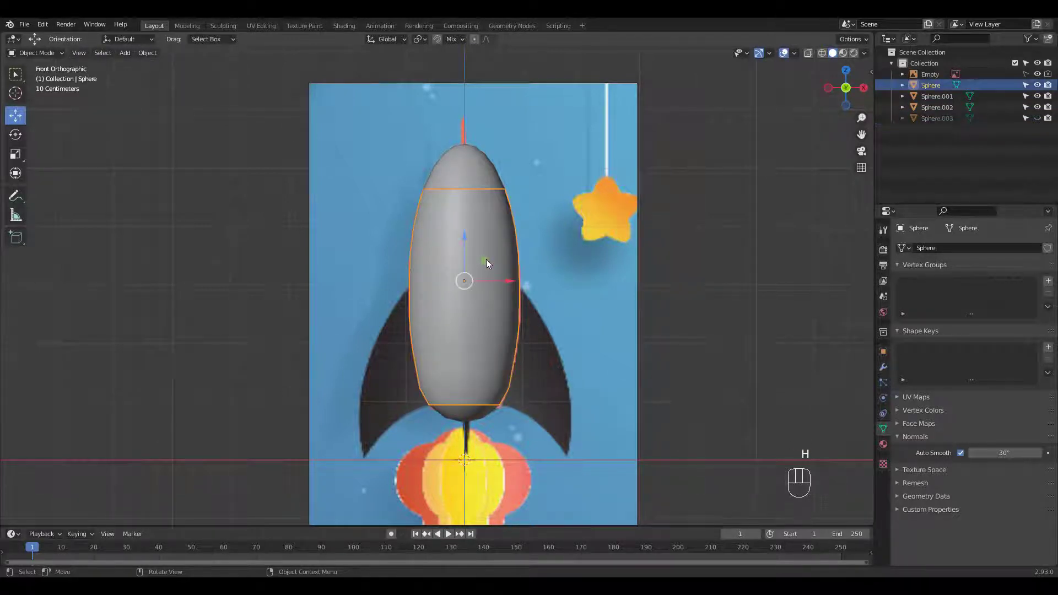
{"action": "key", "text": "Tab"}
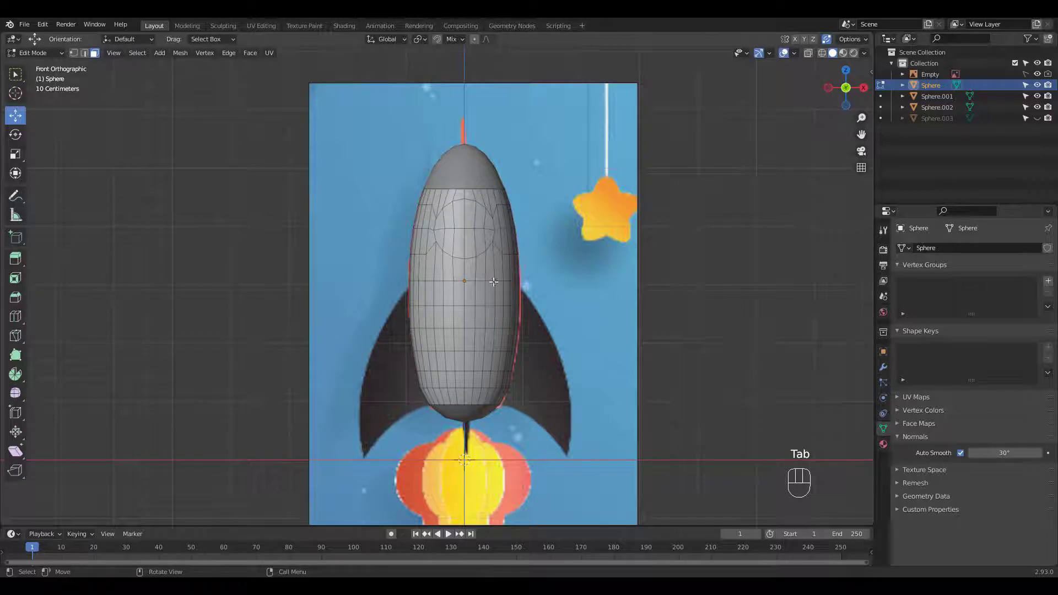
{"action": "key", "text": "alt+z"}
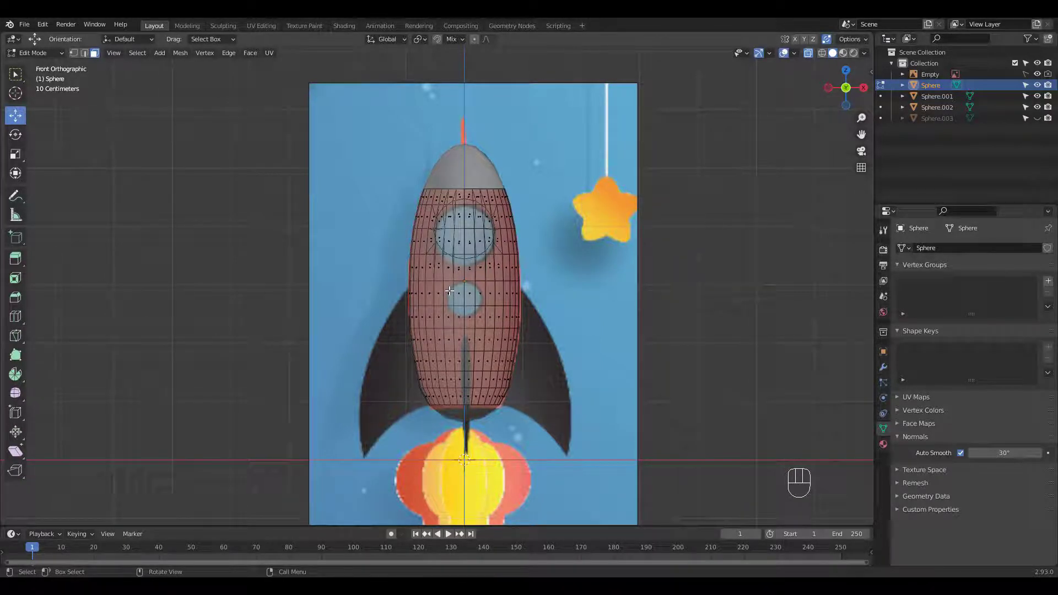
{"action": "key", "text": "alt+z"}
{"action": "left_click_drag", "start_coordinate": [449, 287], "coordinate": [482, 303]}
{"action": "right_click", "coordinate": [471, 293]}
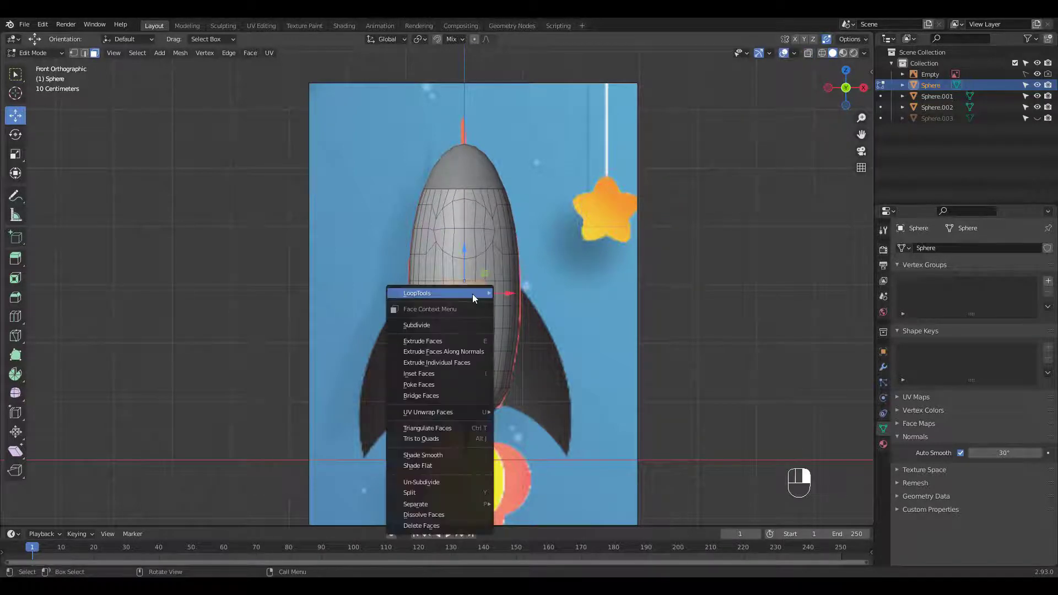
{"action": "mouse_move", "coordinate": [471, 293]}
{"action": "left_click", "coordinate": [519, 304]}
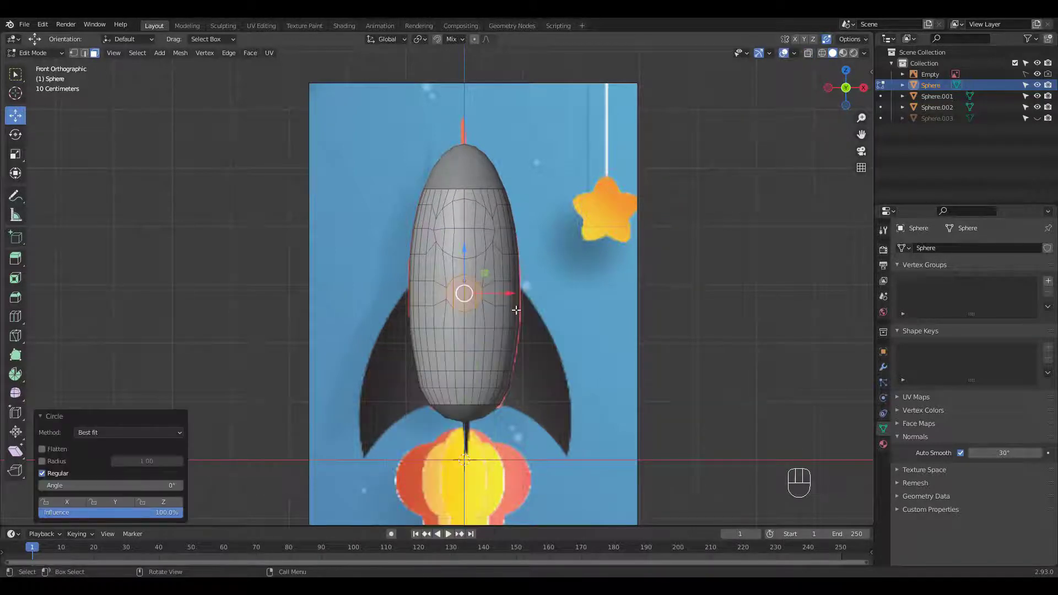
{"action": "key", "text": "Tab"}
{"action": "key", "text": "Tab"}
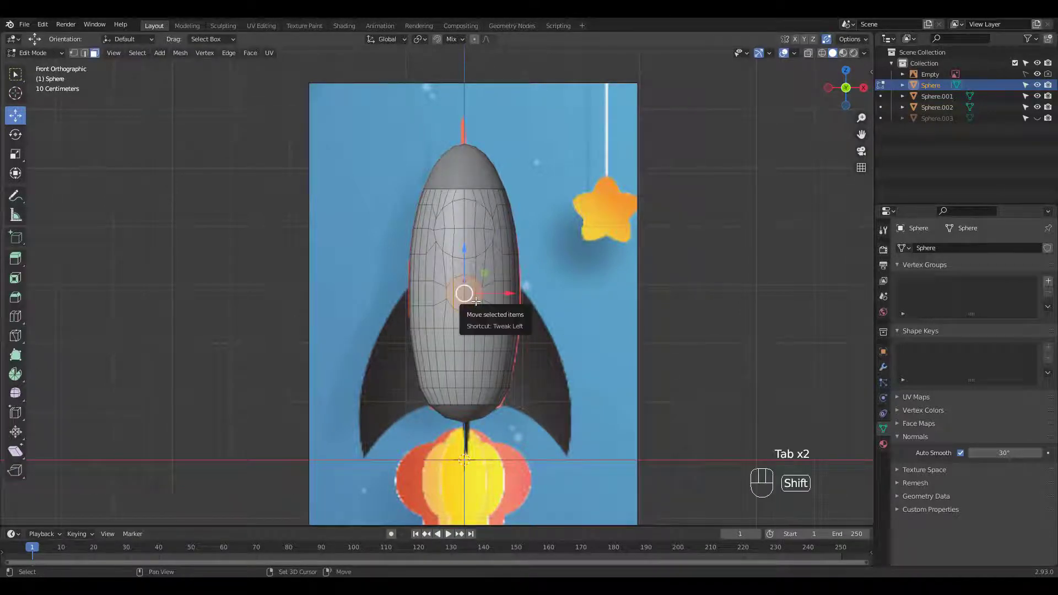
Separate an in-place duplicate of the small lower window faces into its own object and hide it
{"action": "key", "text": "shift+d"}
{"action": "right_click", "coordinate": [484, 301]}
{"action": "key", "text": "p"}
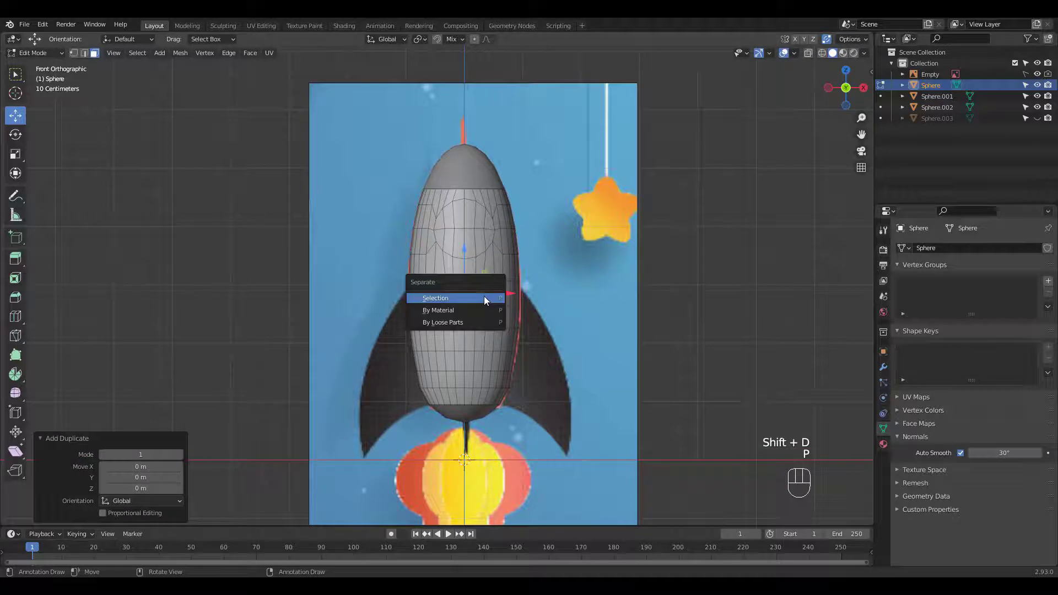
{"action": "left_click", "coordinate": [484, 295]}
{"action": "key", "text": "Tab"}
{"action": "left_click", "coordinate": [472, 300]}
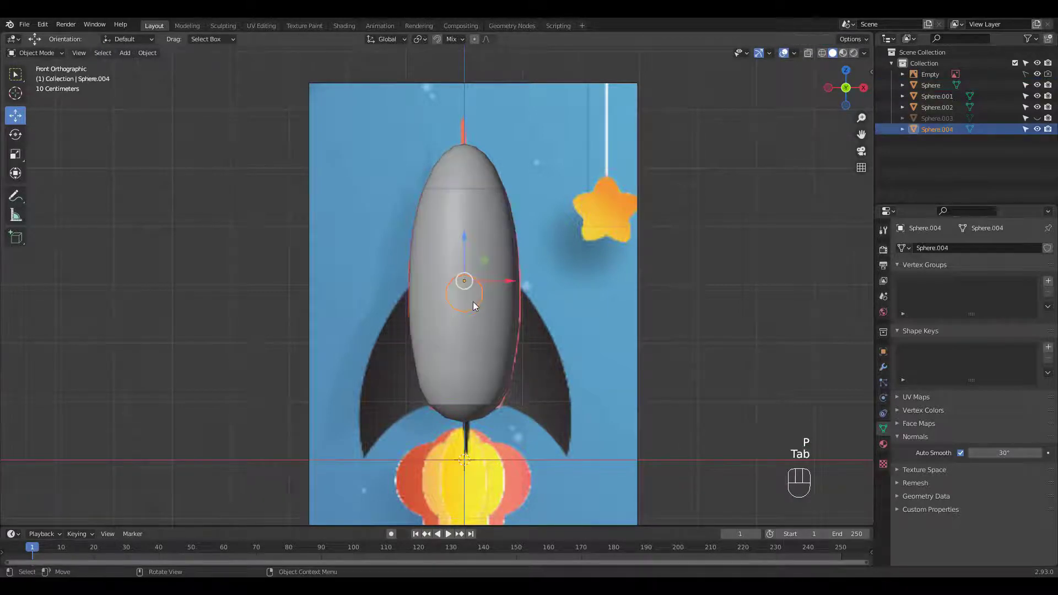
{"action": "key", "text": "h"}
Select the faces of both round windows on the body and inset them by about 0.023 m
{"action": "key", "text": "Tab"}
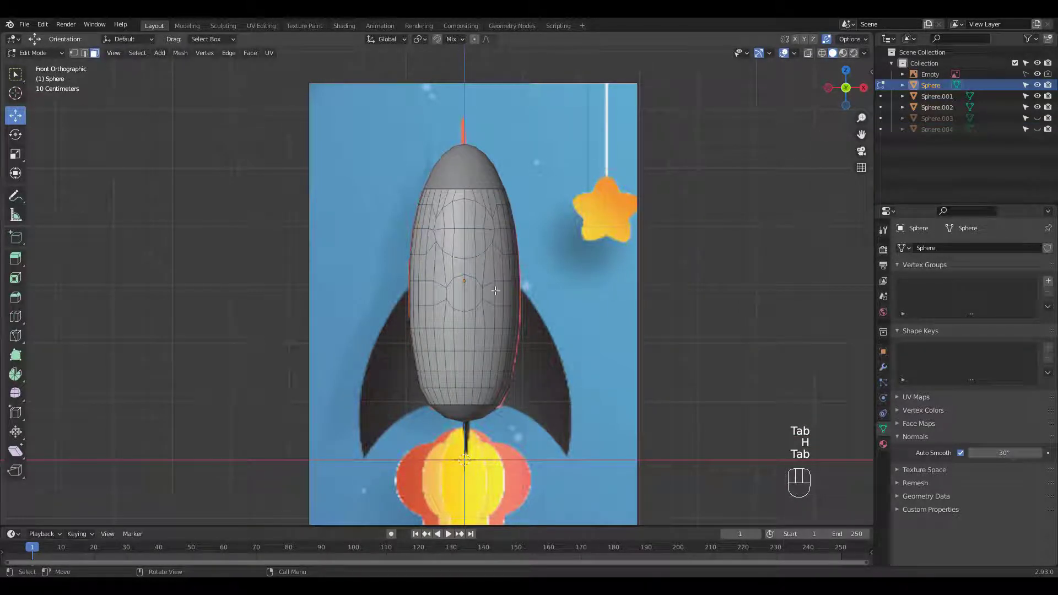
{"action": "left_click_drag", "start_coordinate": [440, 216], "coordinate": [486, 246]}
{"action": "left_click_drag", "start_coordinate": [465, 295], "coordinate": [479, 301], "text": "shift"}
{"action": "mouse_move", "coordinate": [522, 237]}
{"action": "middle_mouse_down"}
{"action": "mouse_move", "coordinate": [498, 264]}
{"action": "mouse_move", "coordinate": [522, 207]}
{"action": "mouse_move", "coordinate": [517, 222]}
{"action": "middle_mouse_up"}
{"action": "key", "text": "i"}
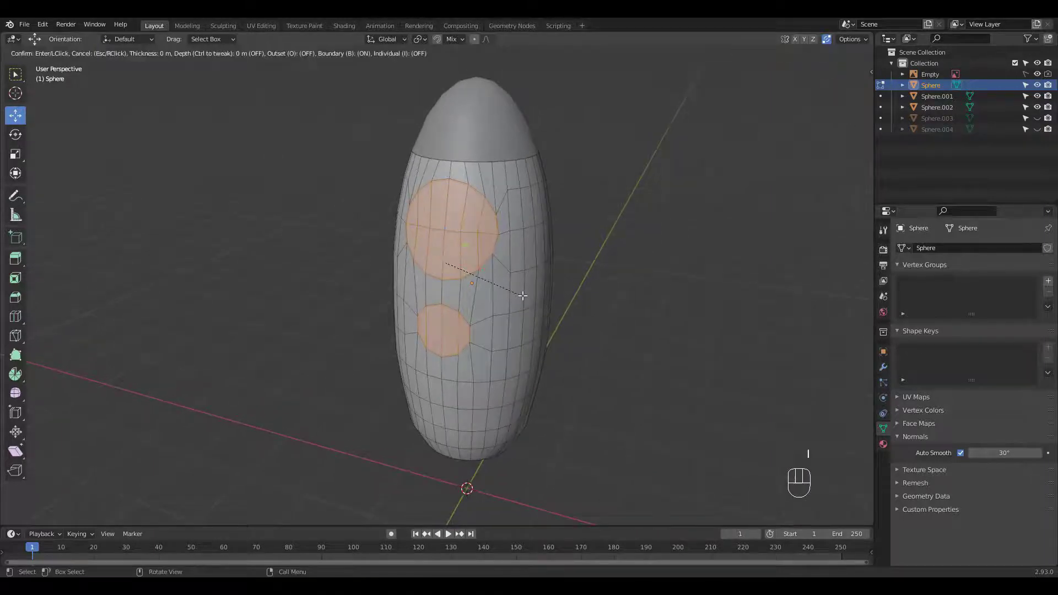
{"action": "left_click", "coordinate": [520, 295]}
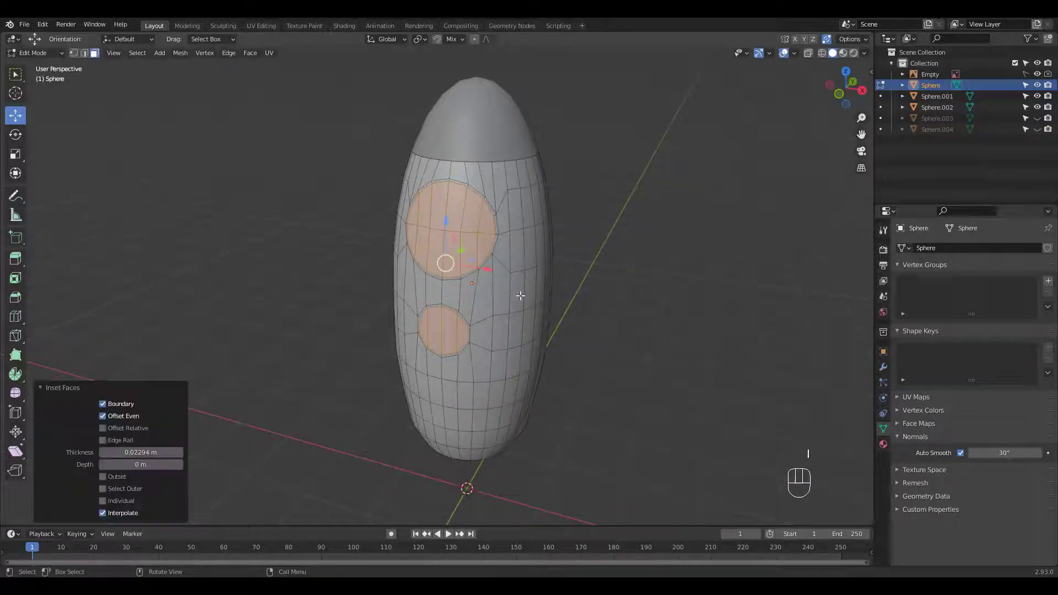
Extrude both window faces about 0.67 m into the body, inset them by about 0.028 m, and return to Object Mode
{"action": "middle_click_drag", "start_coordinate": [520, 295], "coordinate": [618, 295]}
{"action": "key", "text": "e"}
{"action": "left_click", "coordinate": [520, 303]}
{"action": "key", "text": "i"}
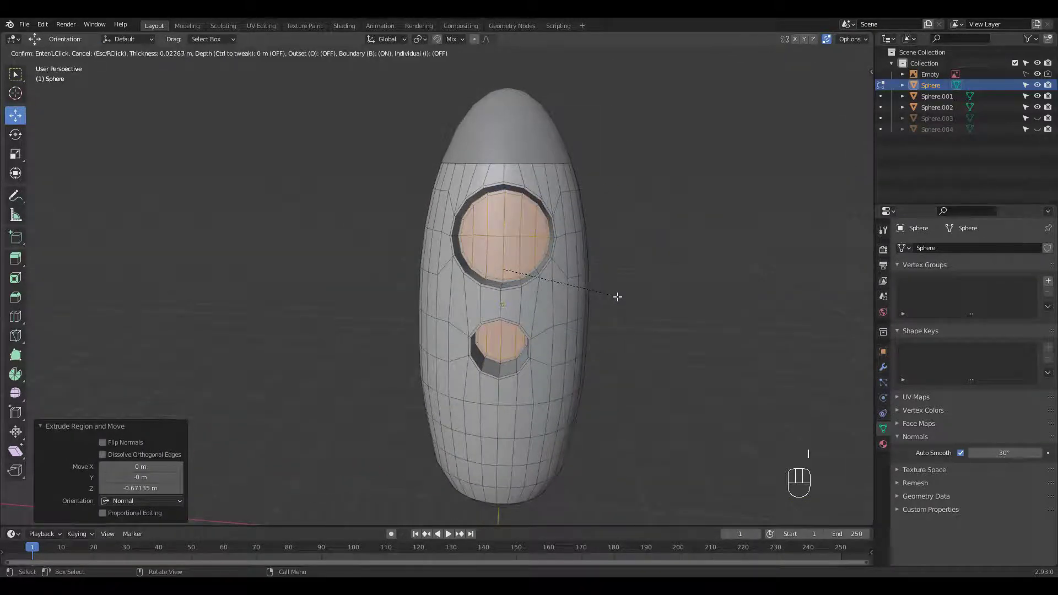
{"action": "left_click", "coordinate": [617, 297]}
{"action": "scroll", "coordinate": [614, 289], "scroll_direction": "down", "scroll_amount": 2}
{"action": "key", "text": "Tab"}
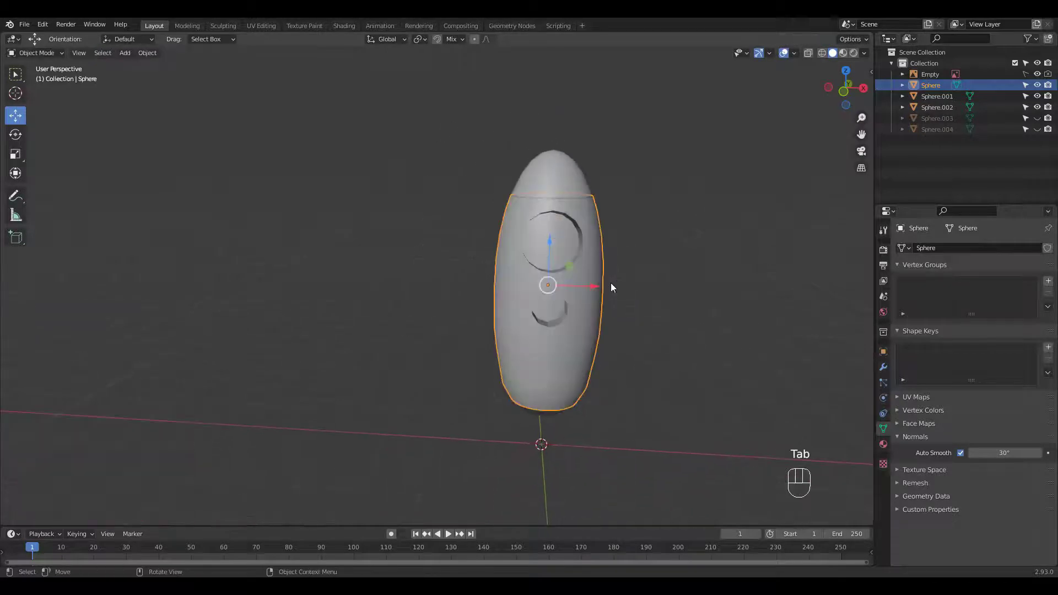
Add subdivision surfaces at level 3 to the body and level 2 to the nose cone and base cap
{"action": "key", "text": "ctrl+3"}
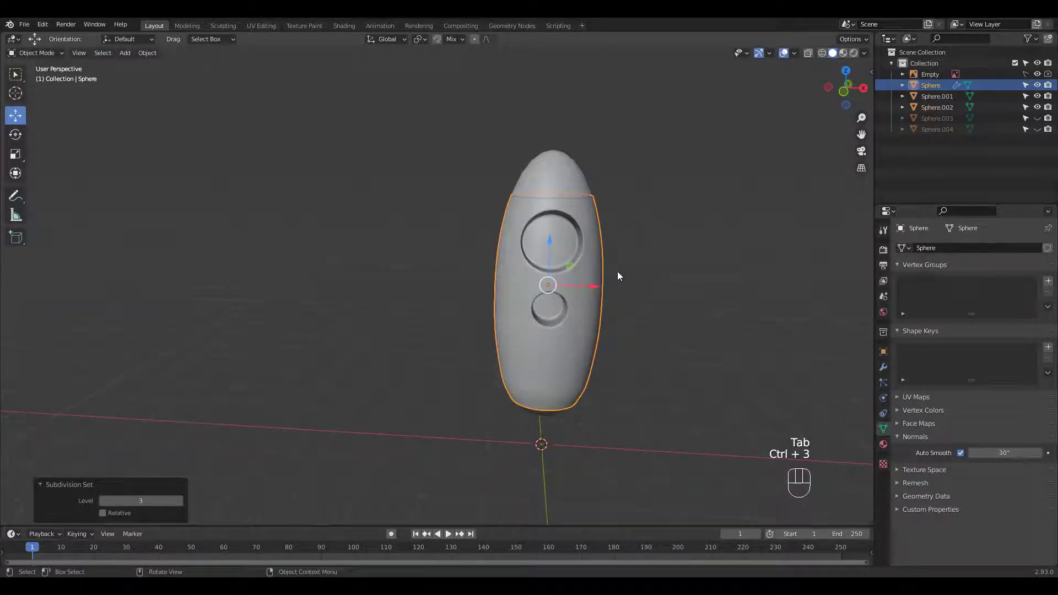
{"action": "middle_click_drag", "start_coordinate": [616, 275], "coordinate": [550, 258], "text": "shift"}
{"action": "left_click", "coordinate": [487, 86]}
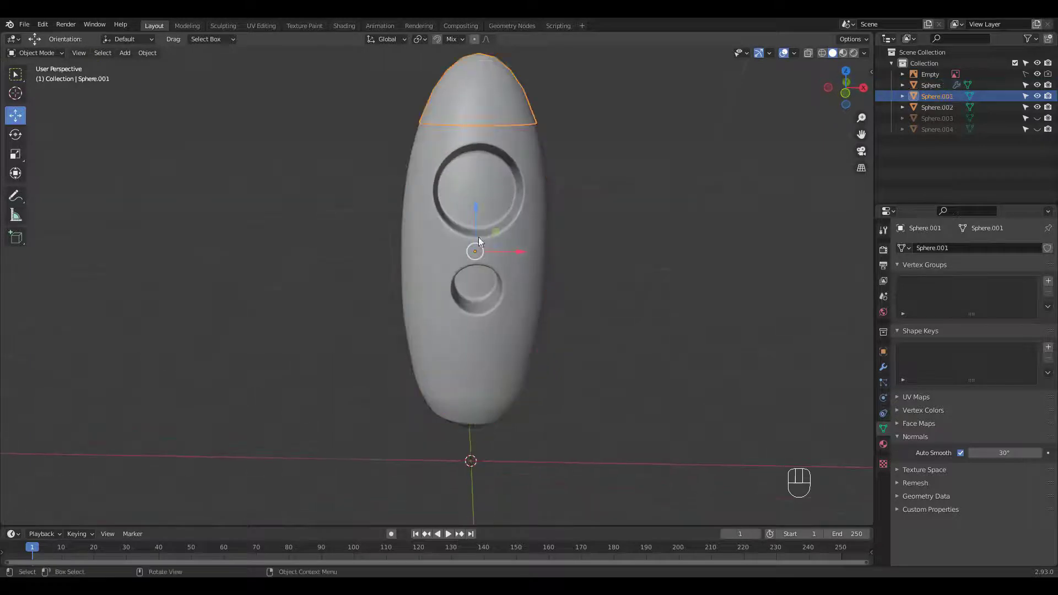
{"action": "key", "text": "ctrl+2"}
{"action": "left_click", "coordinate": [477, 430]}
{"action": "middle_click_drag", "start_coordinate": [492, 365], "coordinate": [488, 324]}
{"action": "key", "text": "ctrl+2"}
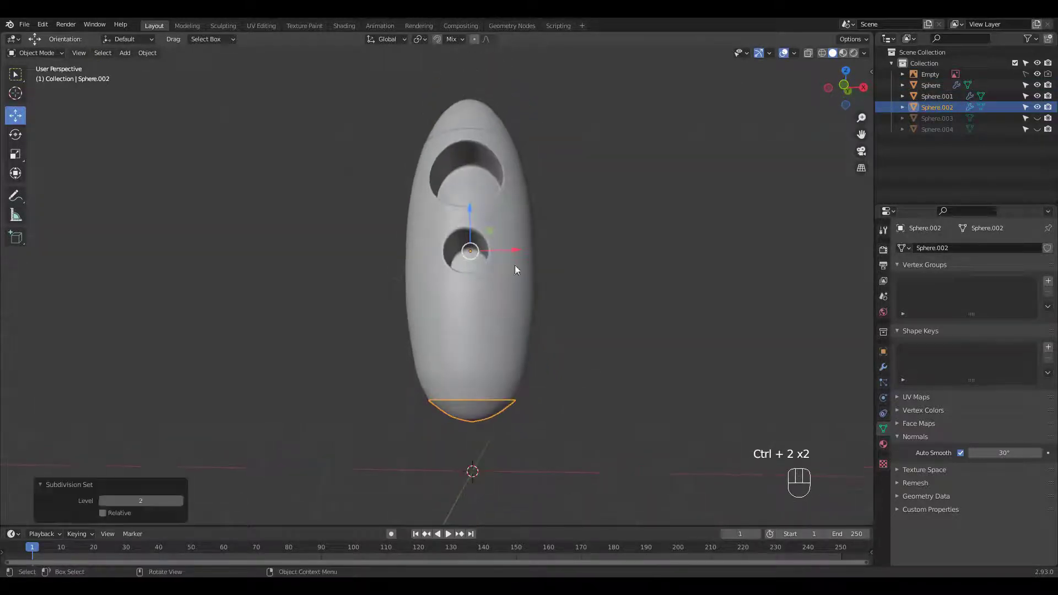
{"action": "middle_click_drag", "start_coordinate": [515, 269], "coordinate": [541, 306]}
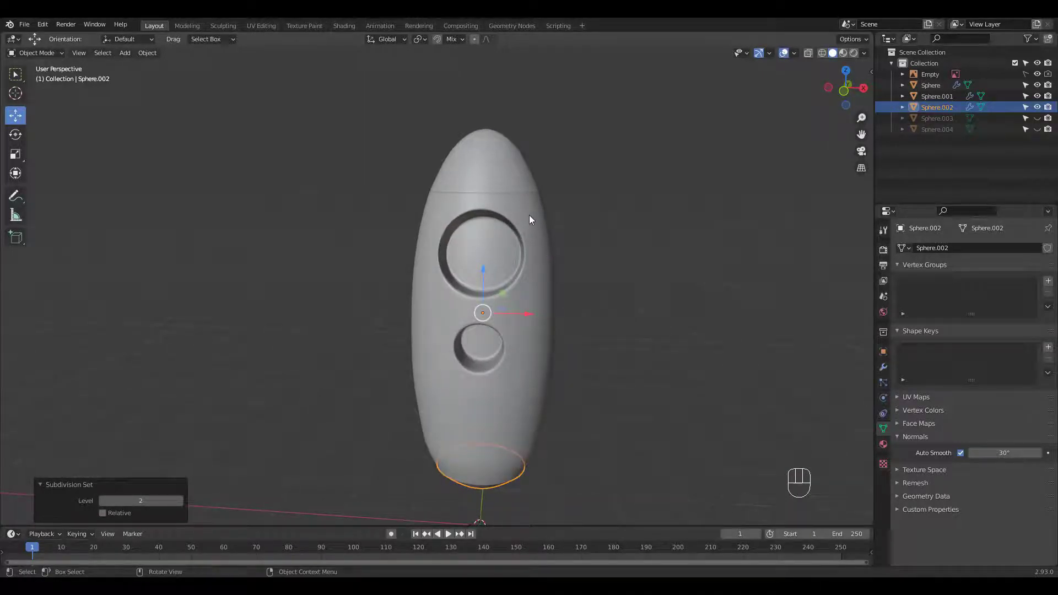
Delete the single pole vertex at the tip of the nose cone in Edit Mode
{"action": "left_click", "coordinate": [485, 172]}
{"action": "middle_click_drag", "start_coordinate": [485, 172], "coordinate": [484, 238]}
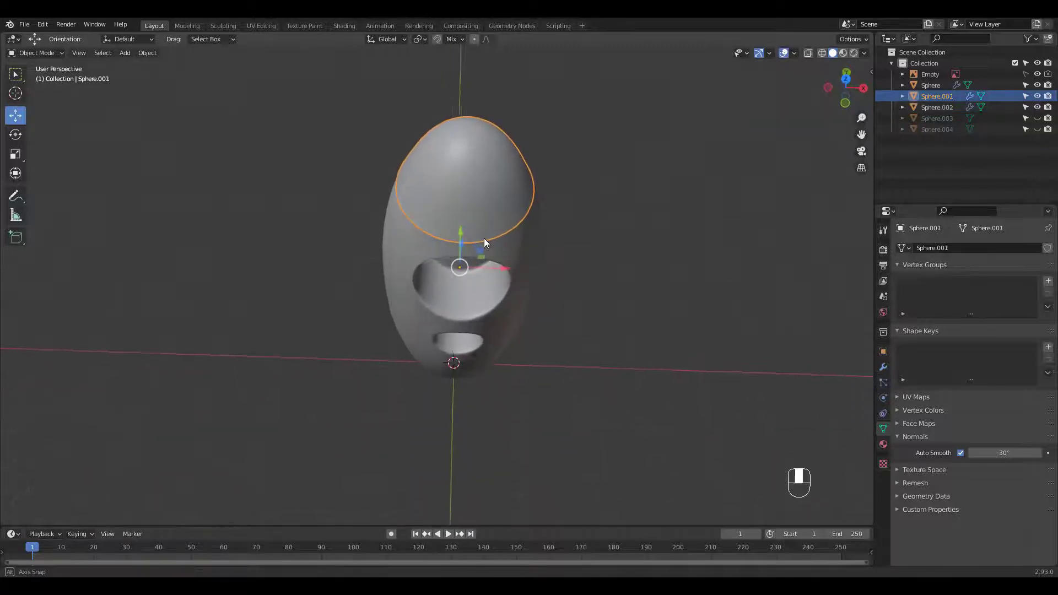
{"action": "key", "text": "Tab"}
{"action": "middle_click_drag", "start_coordinate": [483, 131], "coordinate": [493, 123], "text": "ctrl"}
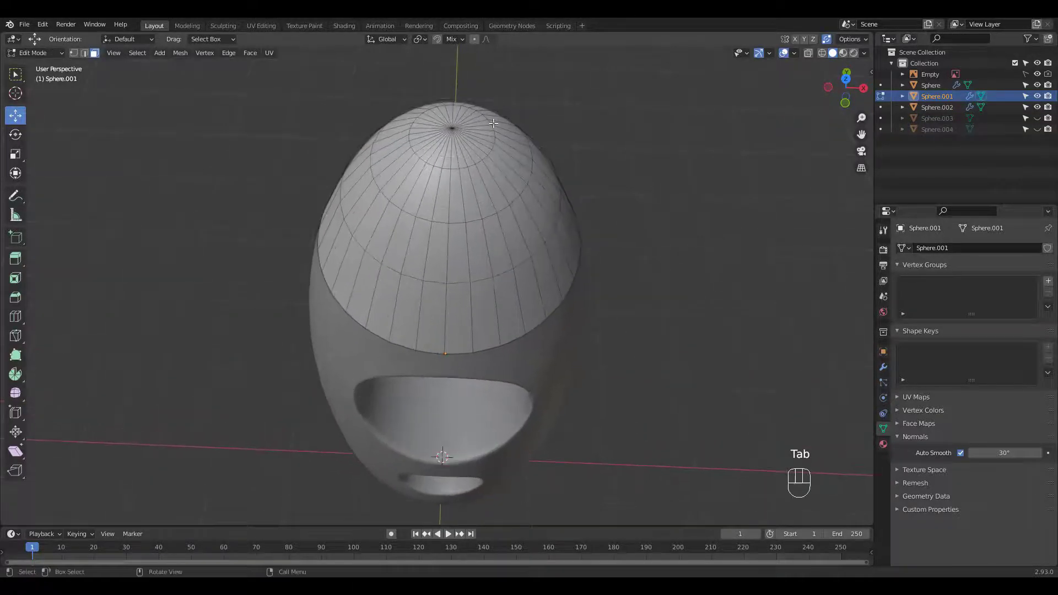
{"action": "key", "text": "1"}
{"action": "left_click", "coordinate": [460, 152]}
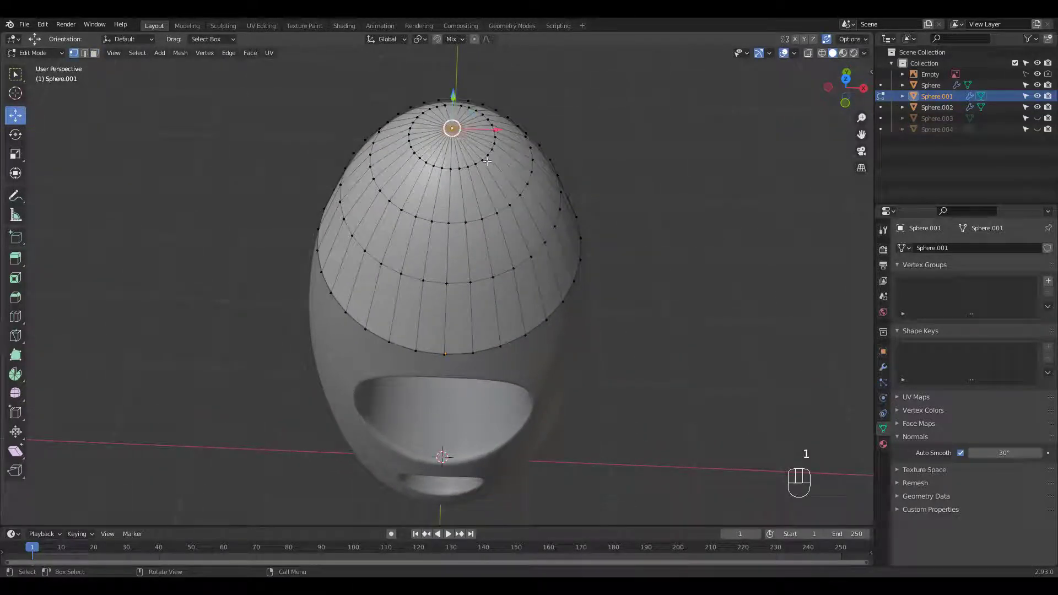
{"action": "key", "text": "x"}
{"action": "left_click", "coordinate": [488, 158]}
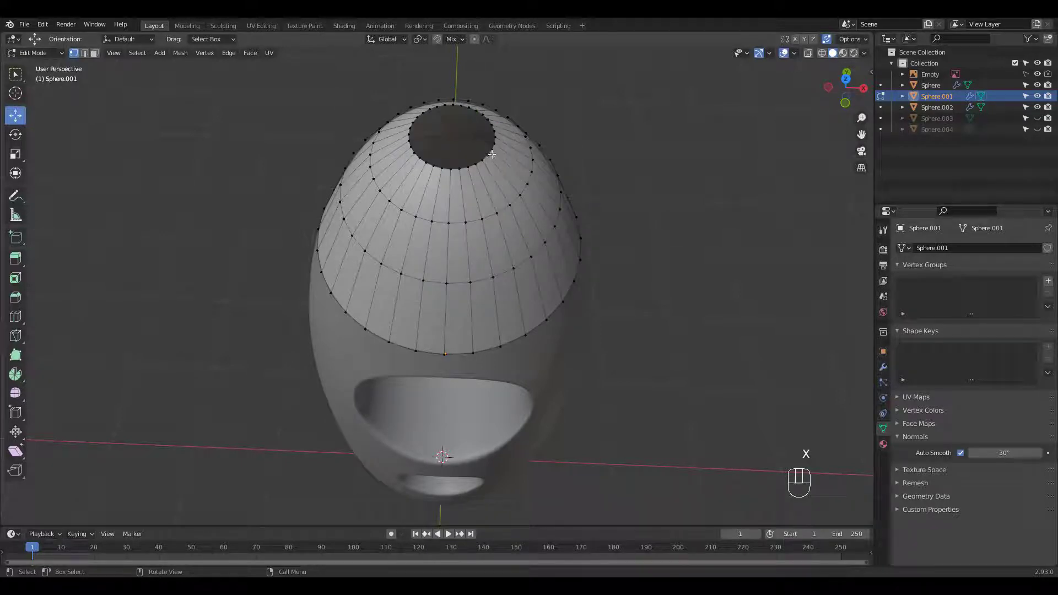
Fill the open edge loop at the tip of the nose cone with a face
{"action": "left_click", "coordinate": [494, 149], "text": "alt"}
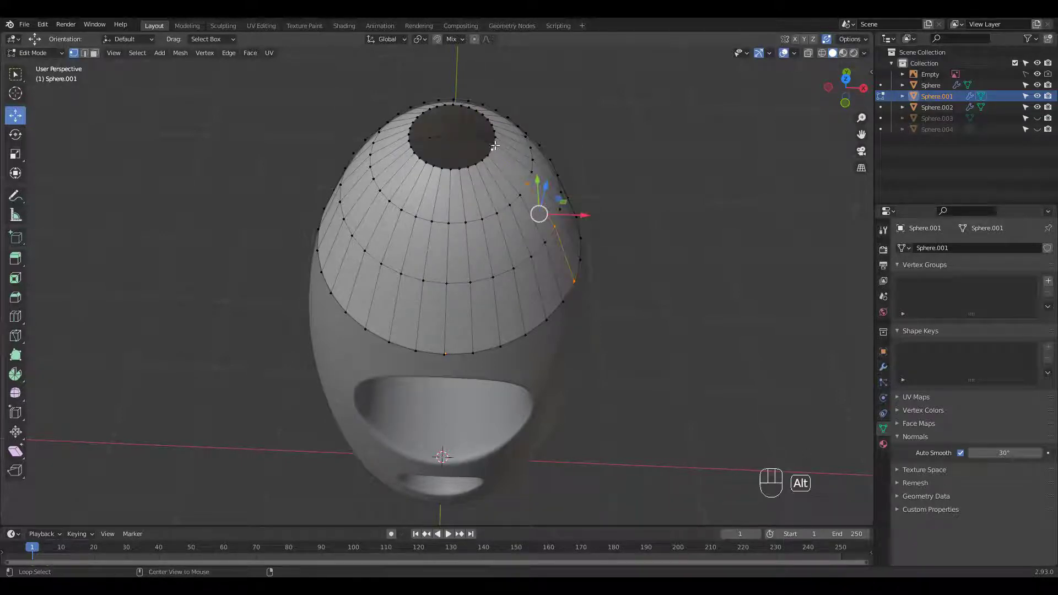
{"action": "left_click", "coordinate": [498, 147], "text": "alt"}
{"action": "scroll", "coordinate": [512, 147], "scroll_direction": "up", "scroll_amount": 3}
{"action": "key", "text": "f"}
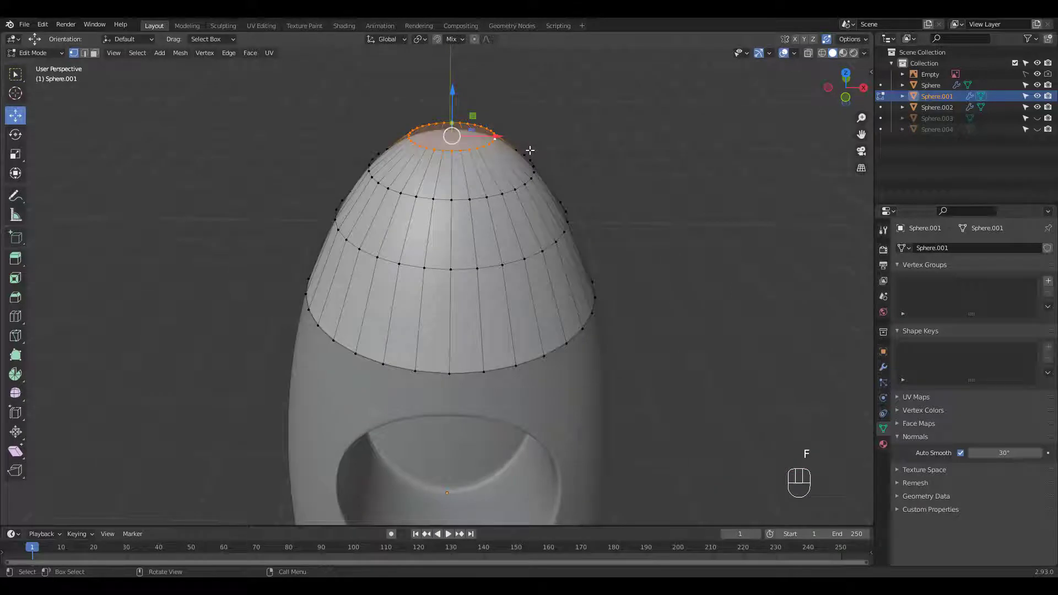
Inset the new nose tip face and raise it about 0.019 m along Z in front view
{"action": "key", "text": "KP_1"}
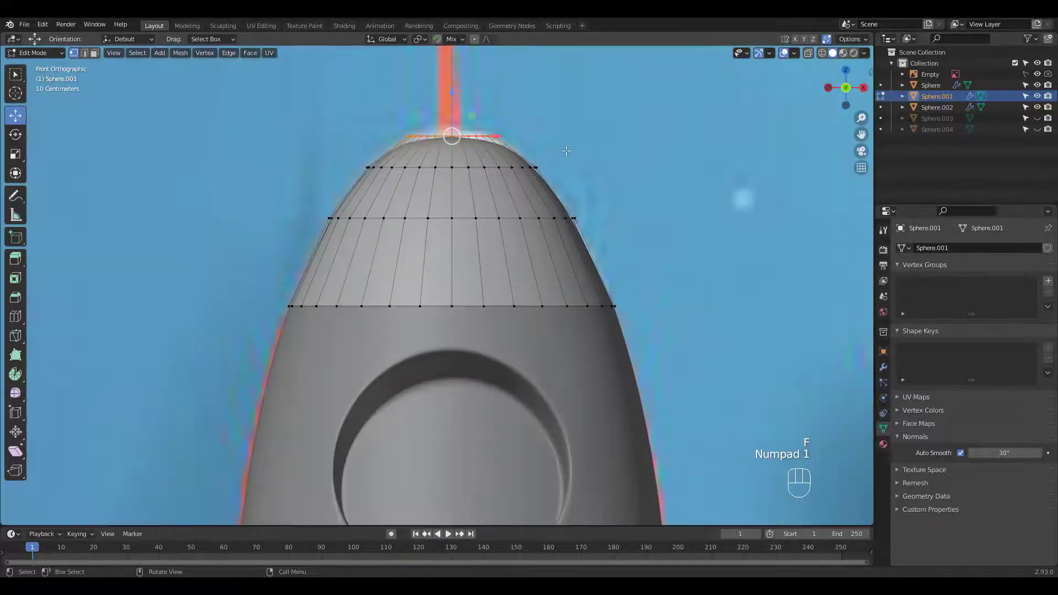
{"action": "key", "text": "i"}
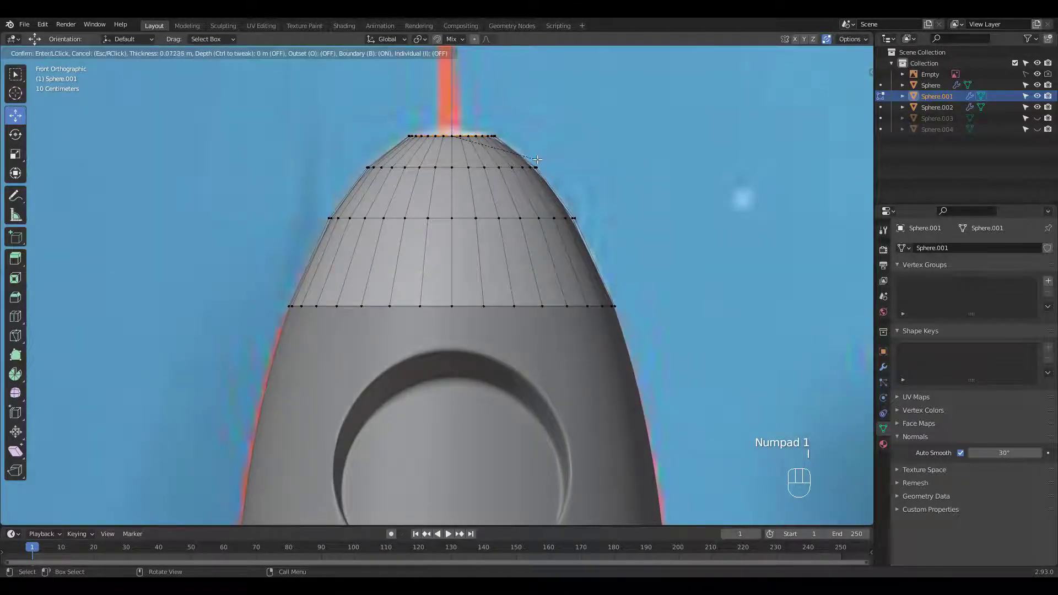
{"action": "left_click", "coordinate": [527, 160]}
{"action": "key", "text": "g"}
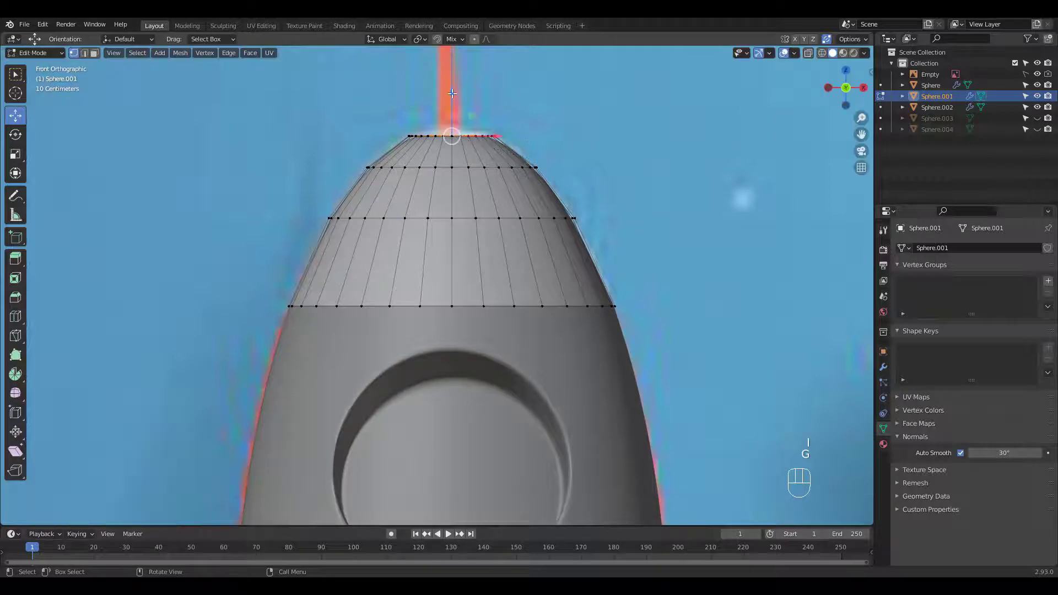
{"action": "left_click_drag", "start_coordinate": [452, 93], "coordinate": [452, 82]}
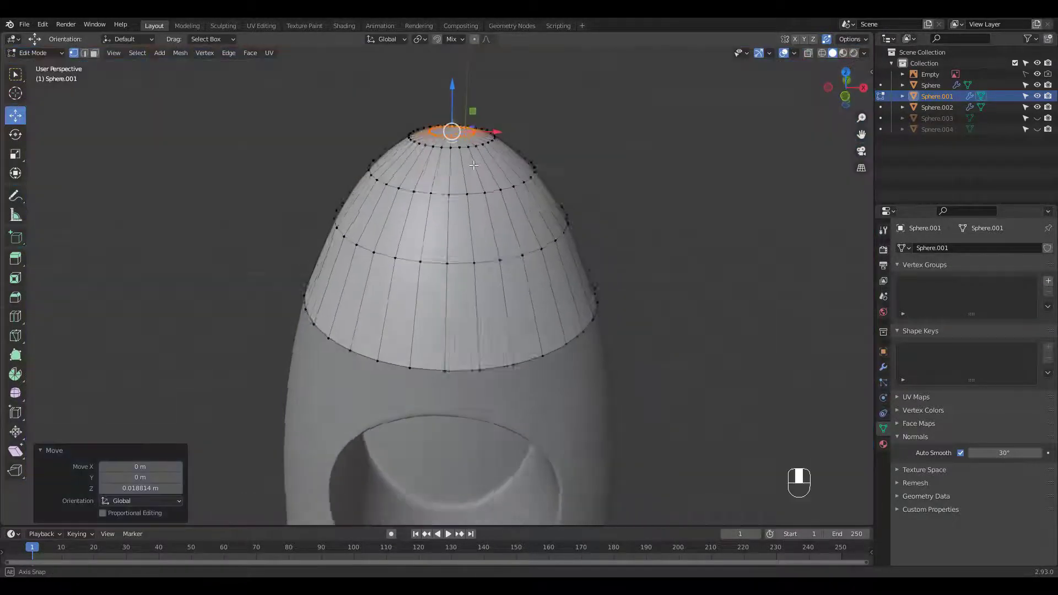
Inset the nose tip face by about 0.06 m, raise it about 0.009 m along Z, and return to Object Mode
{"action": "key", "text": "i"}
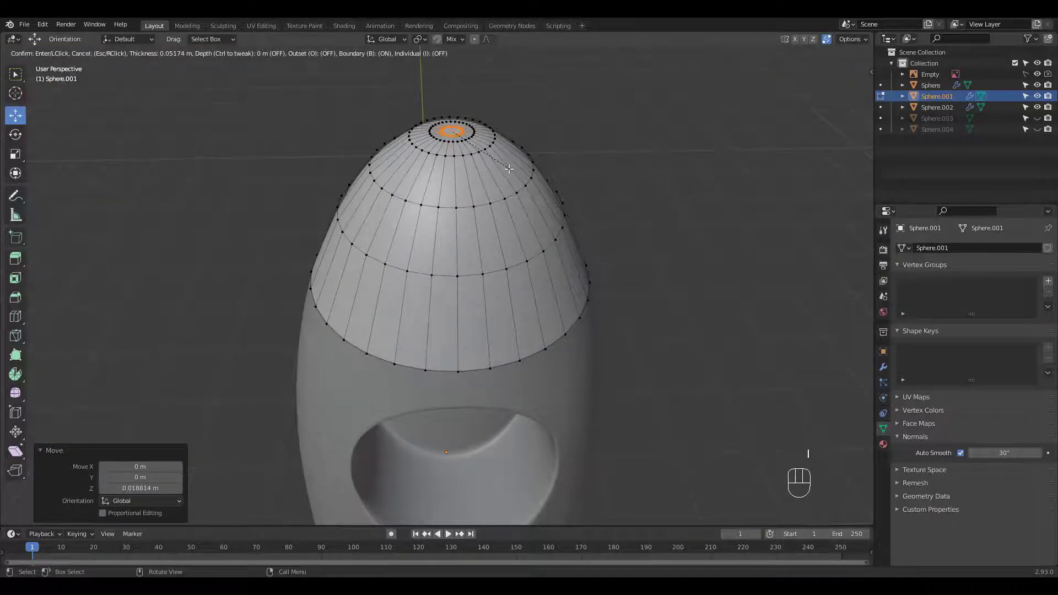
{"action": "left_click", "coordinate": [506, 169]}
{"action": "key", "text": "KP_1"}
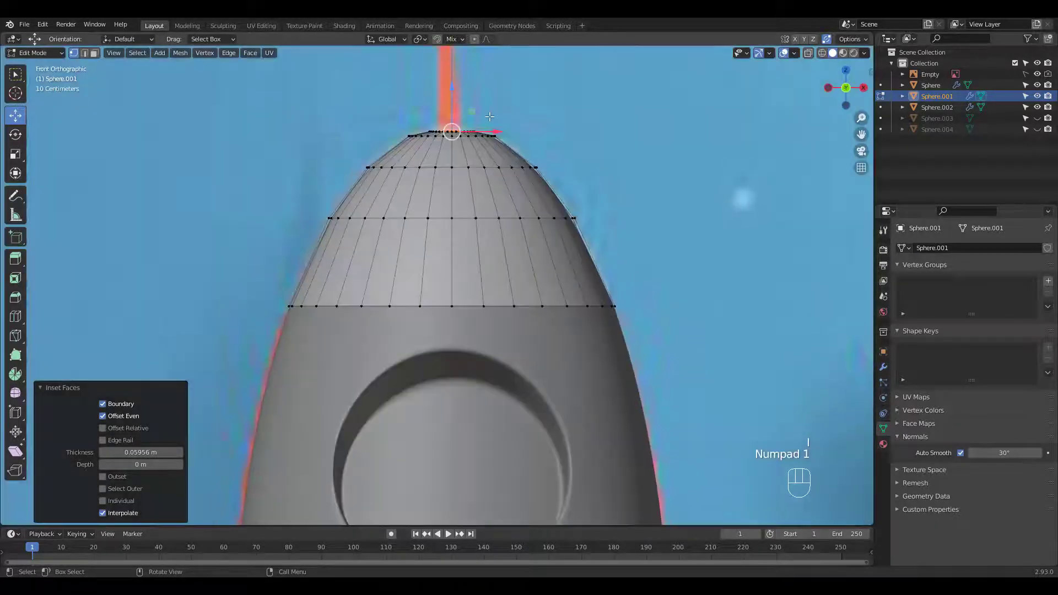
{"action": "left_click_drag", "start_coordinate": [449, 91], "coordinate": [449, 72]}
{"action": "scroll", "coordinate": [531, 262], "scroll_direction": "down", "scroll_amount": 6}
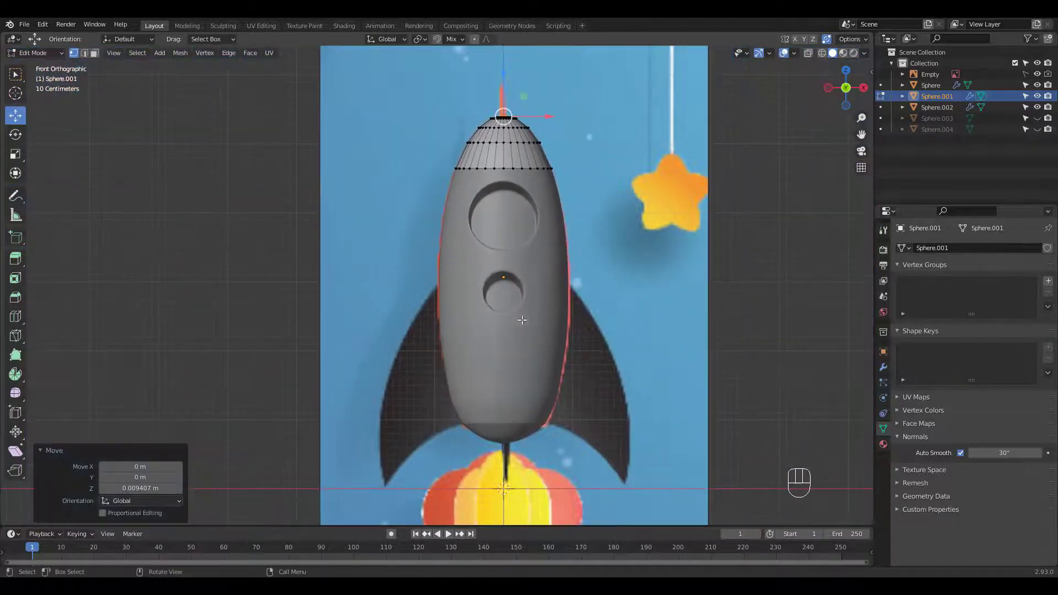
{"action": "key", "text": "Tab"}
Delete the single pole vertex at the lower end of the base cap in Edit Mode
{"action": "left_click", "coordinate": [517, 431]}
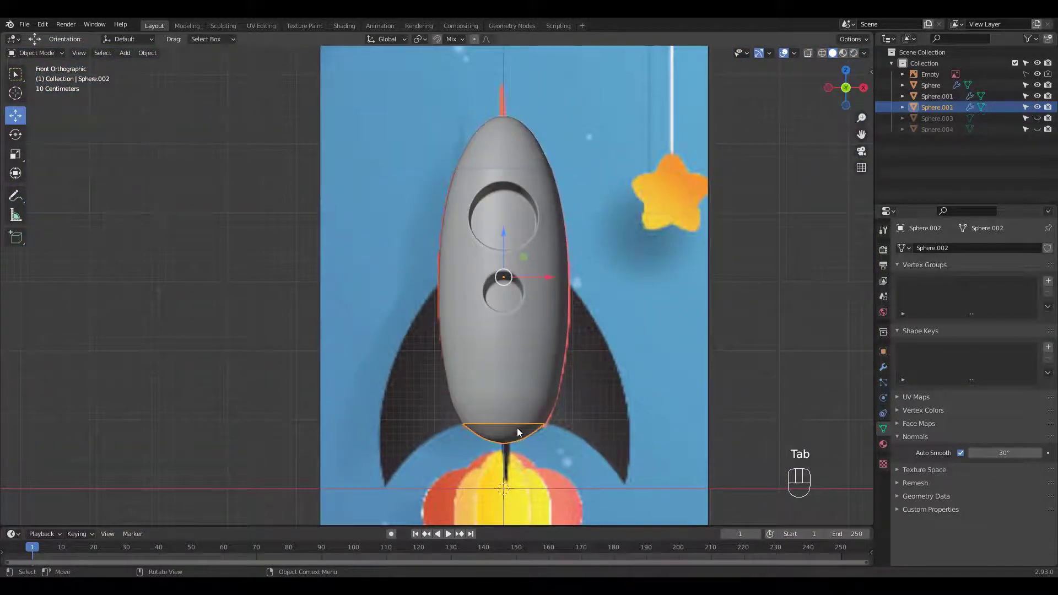
{"action": "middle_click_drag", "start_coordinate": [525, 375], "coordinate": [506, 346], "text": "ctrl"}
{"action": "middle_click_drag", "start_coordinate": [504, 348], "coordinate": [451, 203], "text": "shift"}
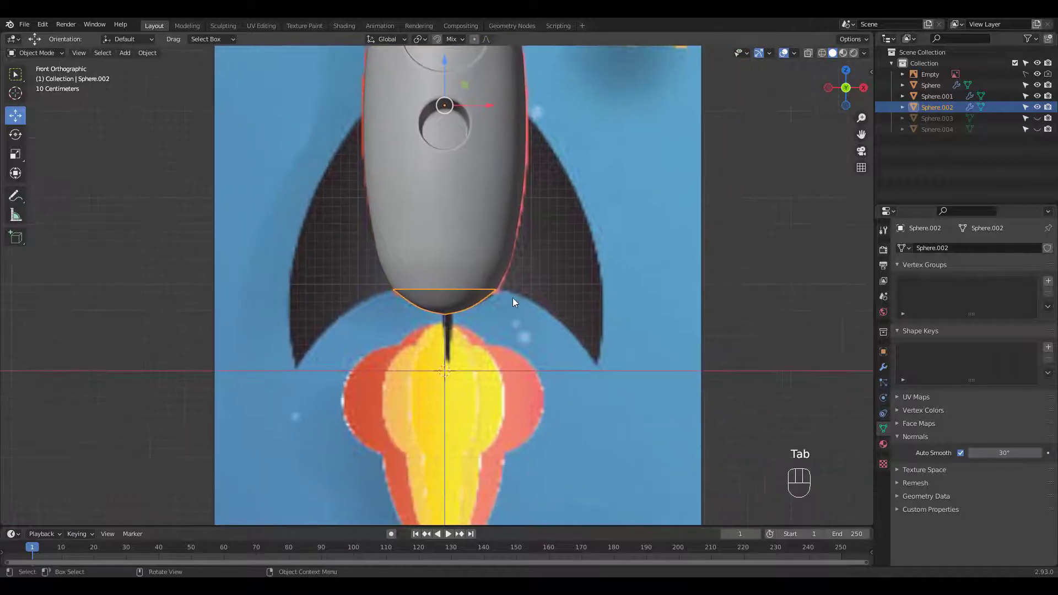
{"action": "key", "text": "Tab"}
{"action": "middle_click_drag", "start_coordinate": [512, 302], "coordinate": [450, 341]}
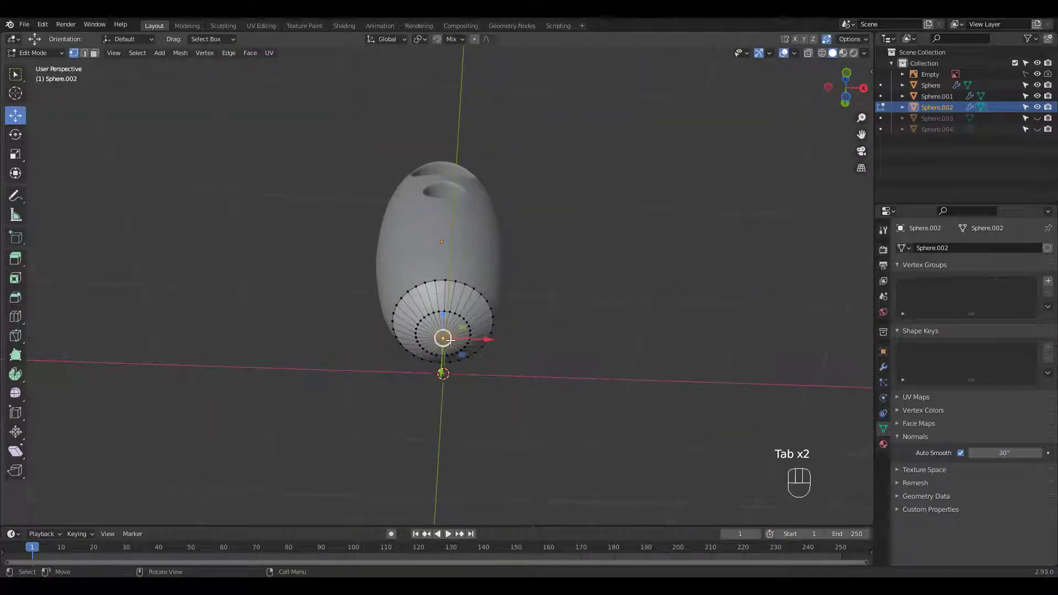
{"action": "key", "text": "x"}
{"action": "left_click", "coordinate": [477, 336]}
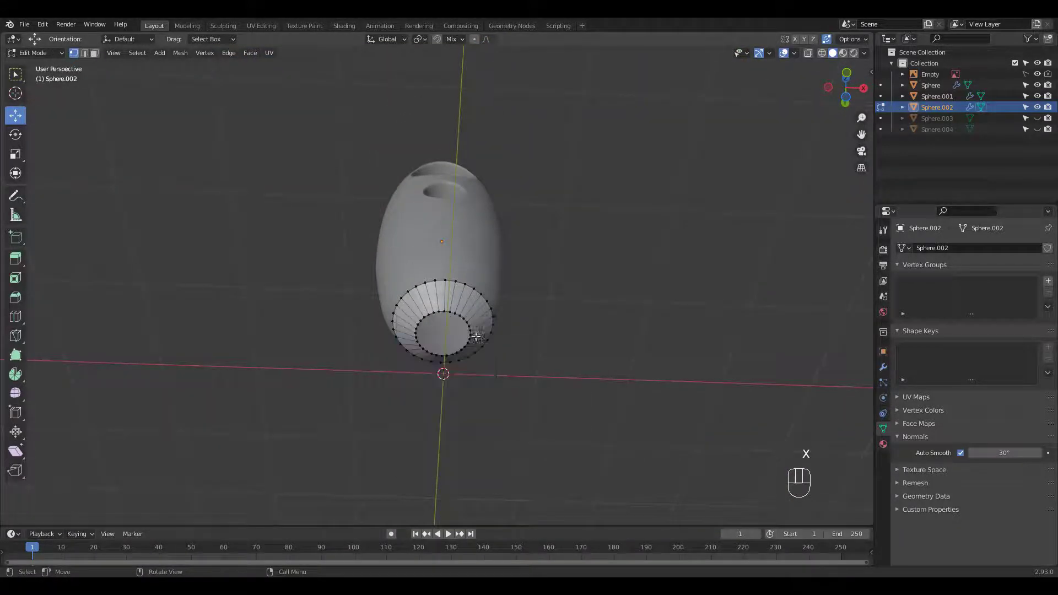
Fill the open edge loop at the lower end of the base cap with a face
{"action": "middle_click_drag", "start_coordinate": [483, 308], "coordinate": [479, 274], "text": "ctrl"}
{"action": "left_click", "coordinate": [474, 305], "text": "alt"}
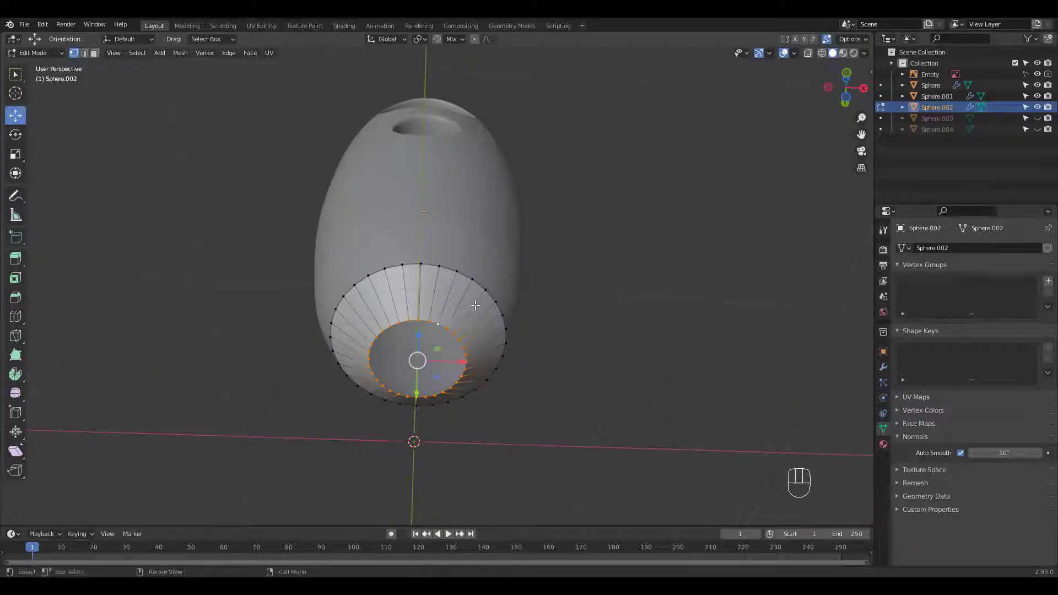
{"action": "key", "text": "f"}
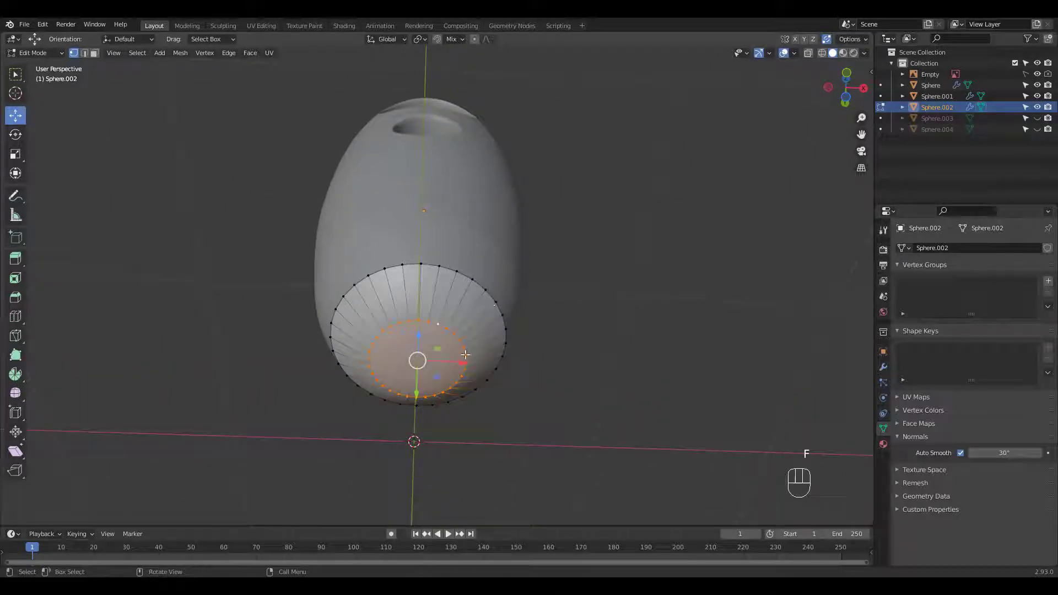
Inset the base cap's bottom face by about 0.125 m and lower it about 0.018 m along Z
{"action": "key", "text": "i"}
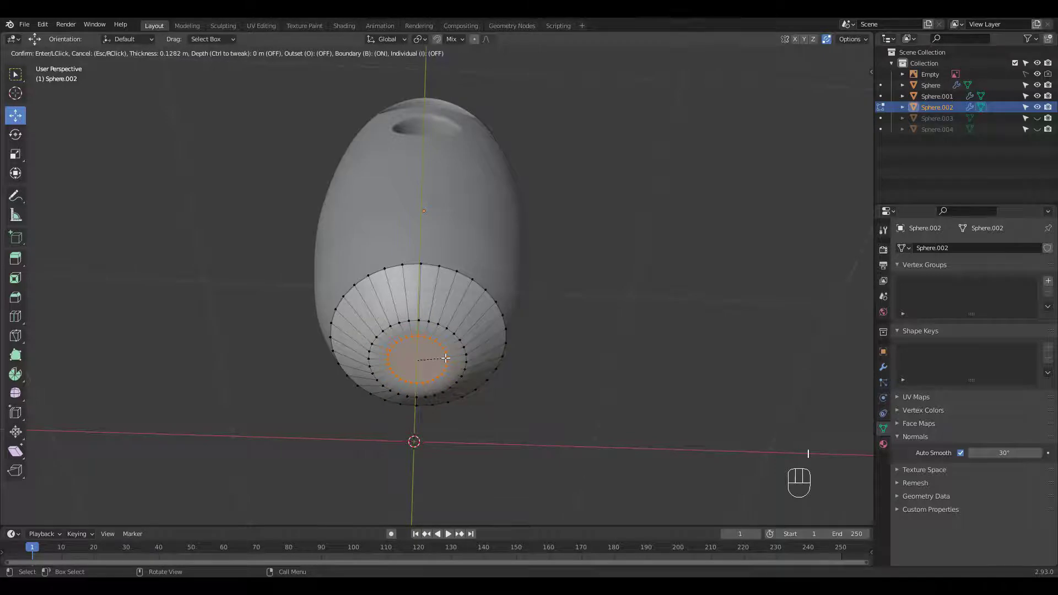
{"action": "left_click", "coordinate": [445, 358]}
{"action": "key", "text": "KP_1"}
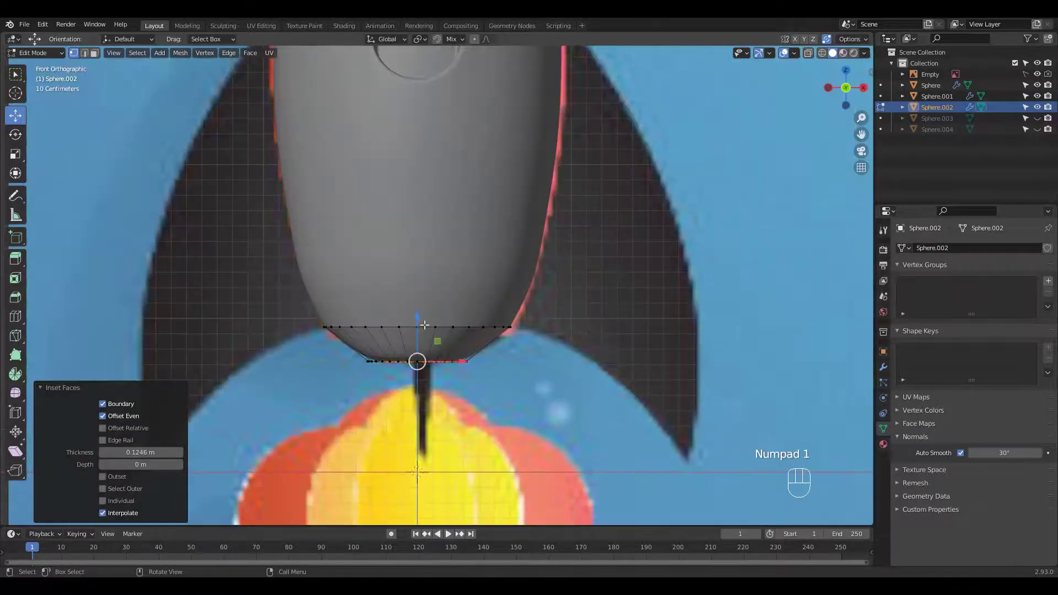
{"action": "left_click_drag", "start_coordinate": [424, 324], "coordinate": [419, 330]}
Inset the base cap's bottom face again by about 0.116 m and lower it about 0.009 m along Z
{"action": "middle_click_drag", "start_coordinate": [450, 346], "coordinate": [454, 357]}
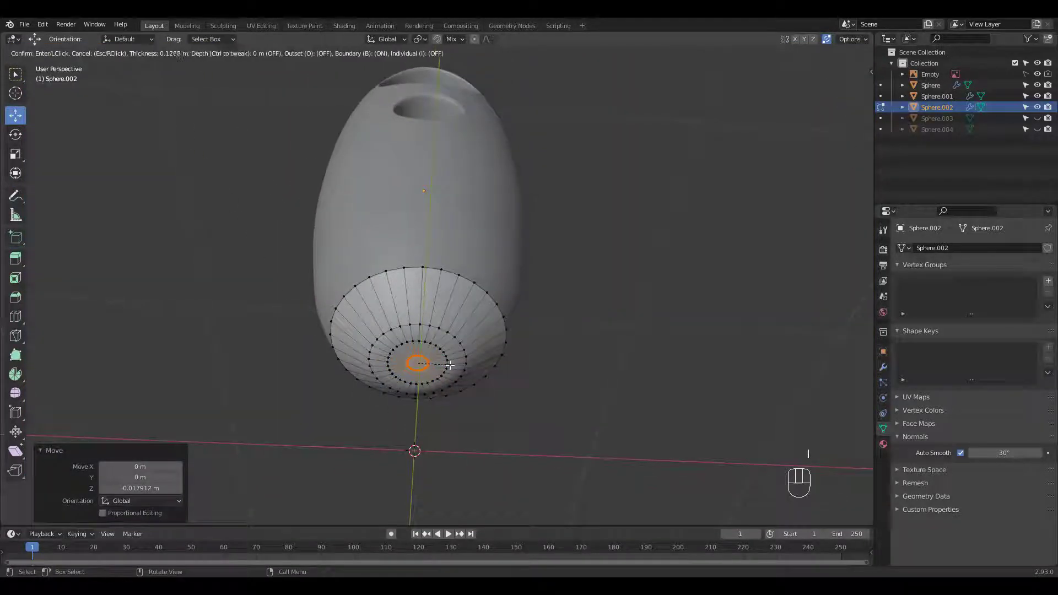
{"action": "left_click", "coordinate": [450, 364]}
{"action": "key", "text": "KP_1"}
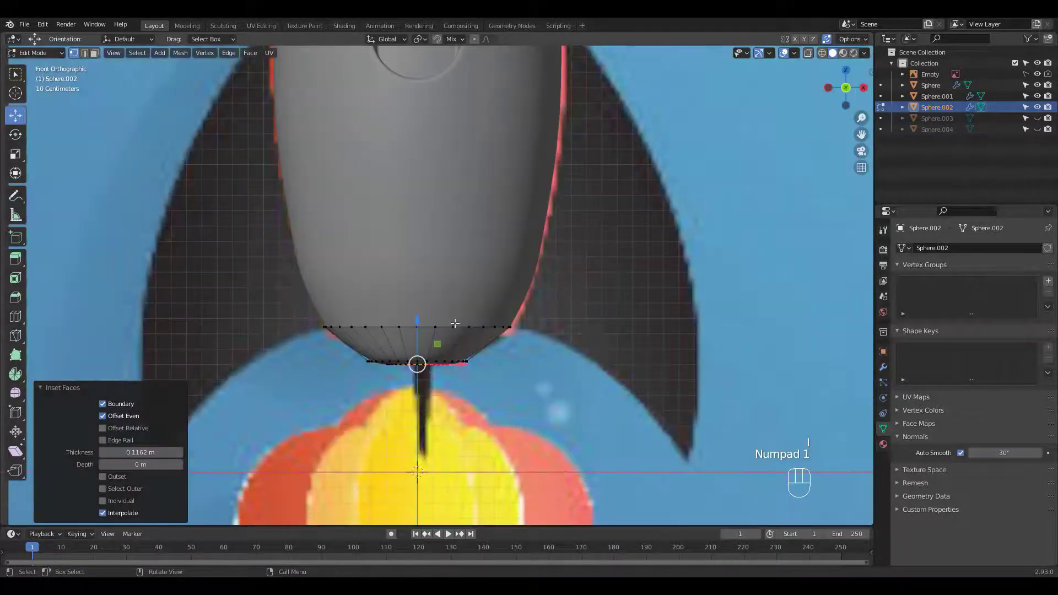
{"action": "left_click_drag", "start_coordinate": [417, 320], "coordinate": [417, 325]}
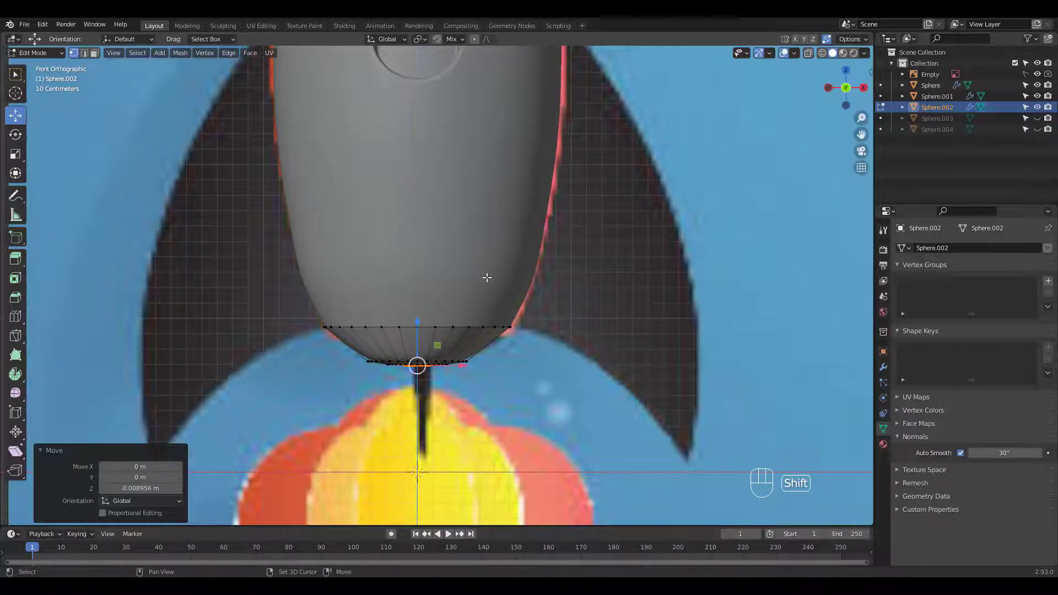
Leave Edit Mode on the base cap and add a cone mesh to the scene
{"action": "scroll", "coordinate": [501, 335], "scroll_direction": "down", "scroll_amount": 4}
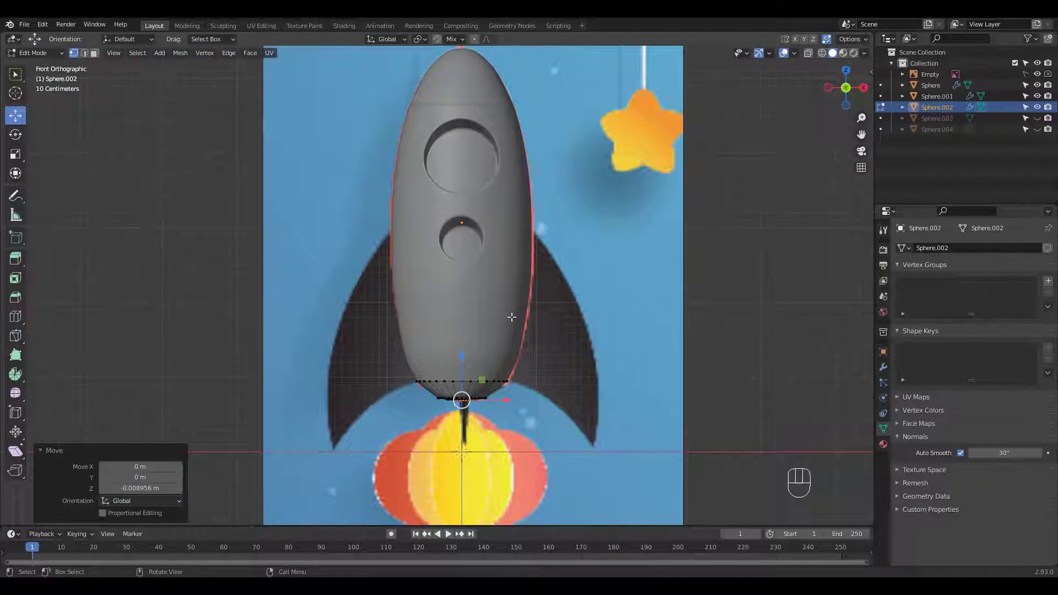
{"action": "middle_click_drag", "start_coordinate": [549, 219], "coordinate": [510, 312], "text": "shift"}
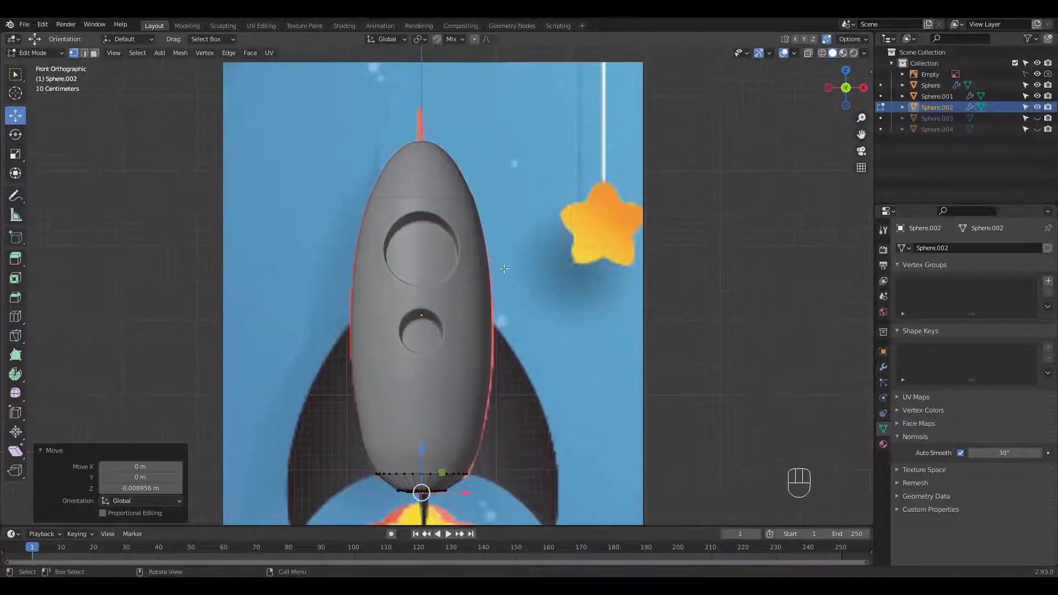
{"action": "key", "text": "Tab"}
{"action": "key", "text": "shift+a"}
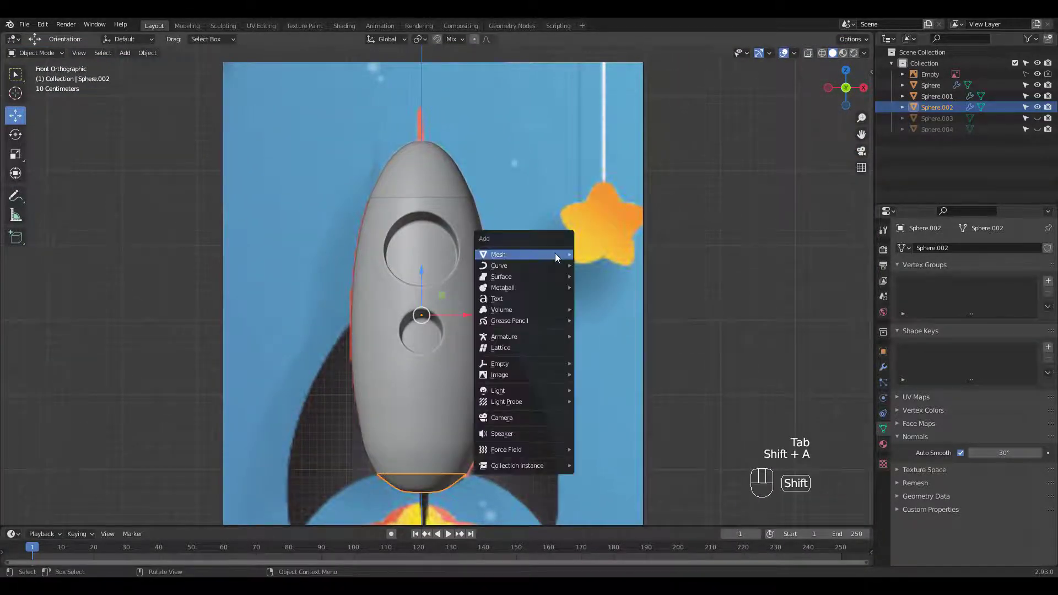
{"action": "mouse_move", "coordinate": [554, 254]}
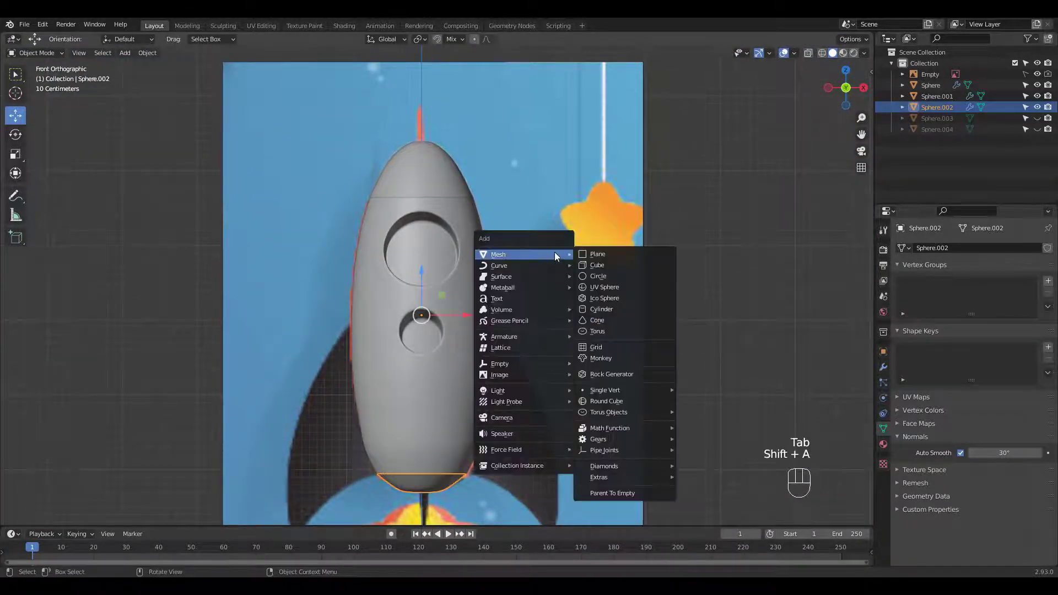
{"action": "left_click", "coordinate": [620, 322]}
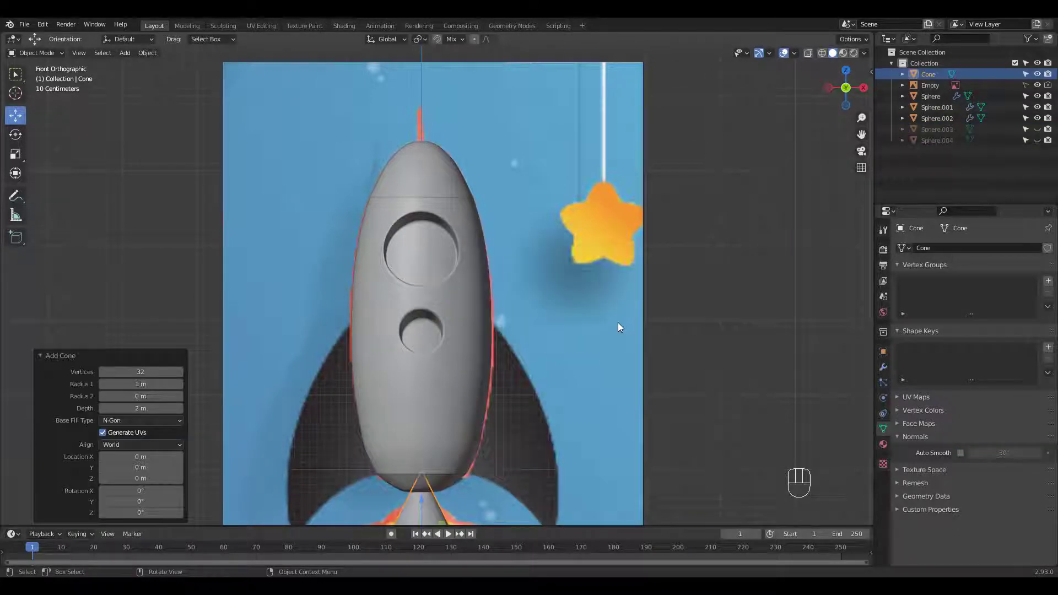
Shade the cone smooth and enable Auto Smooth at 30°
{"action": "middle_click_drag", "start_coordinate": [564, 292], "coordinate": [580, 127], "text": "shift"}
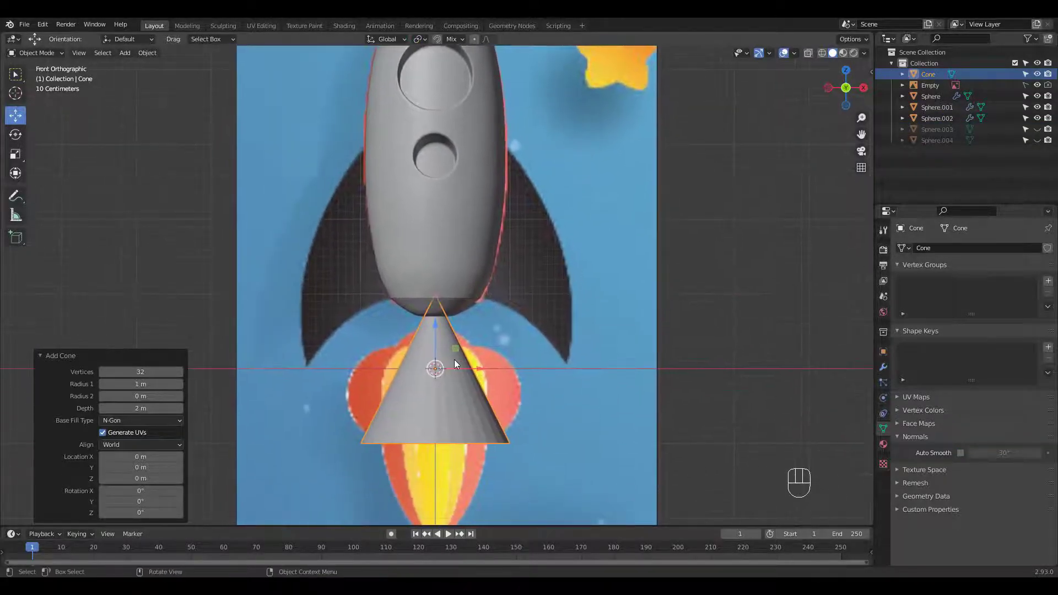
{"action": "right_click", "coordinate": [437, 382]}
{"action": "left_click", "coordinate": [438, 373]}
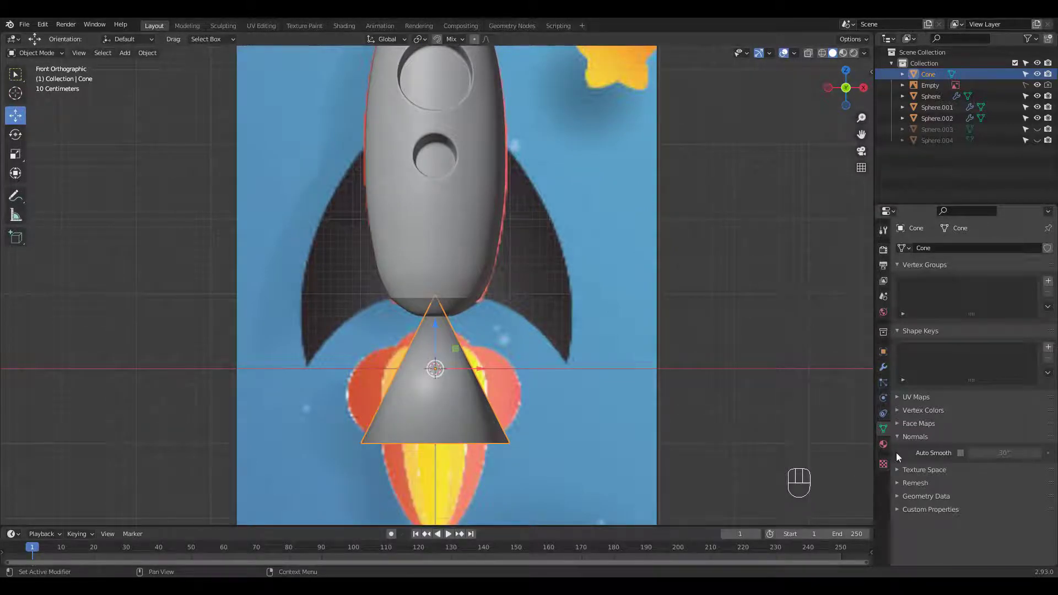
{"action": "left_click", "coordinate": [960, 452]}
In Edit Mode, scale the whole cone mesh down to about 0.113 and stretch it along Z into a thin spike
{"action": "key", "text": "Tab"}
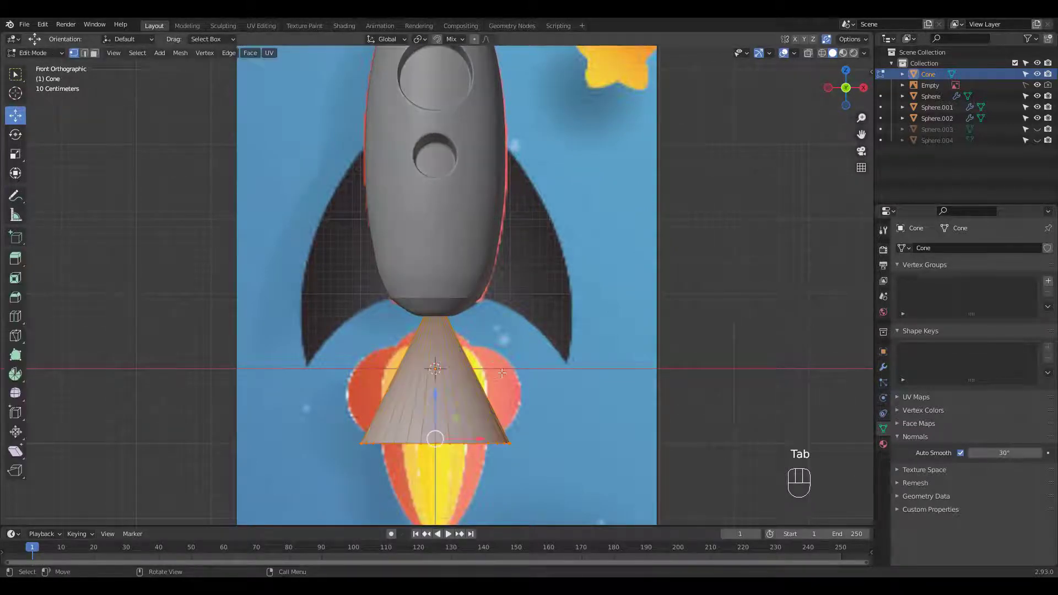
{"action": "key", "text": "s"}
{"action": "left_click_drag", "start_coordinate": [482, 453], "coordinate": [441, 436]}
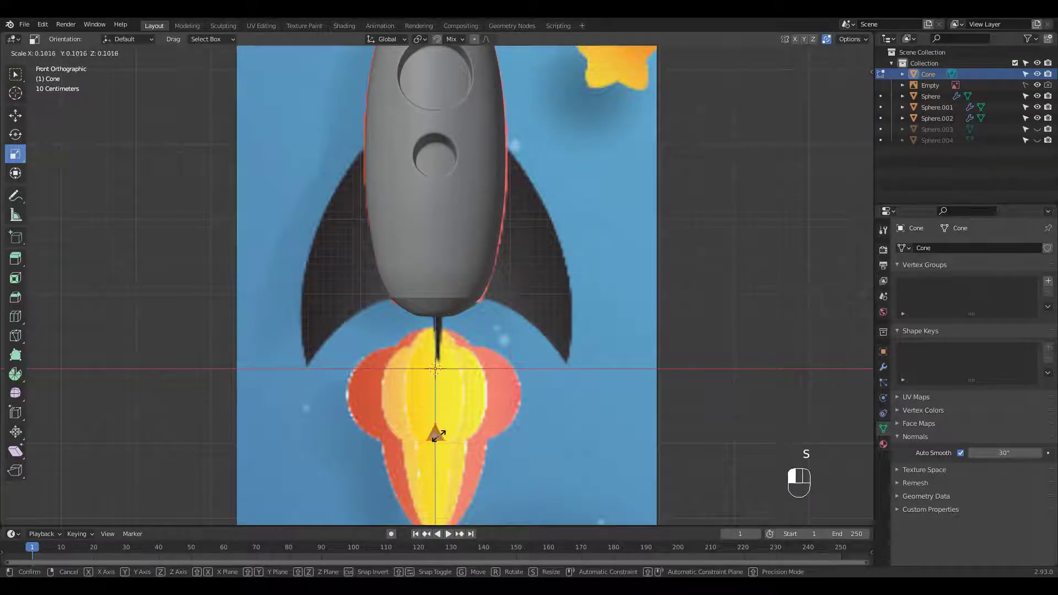
{"action": "left_click", "coordinate": [438, 435]}
{"action": "key", "text": "s"}
{"action": "key", "text": "z"}
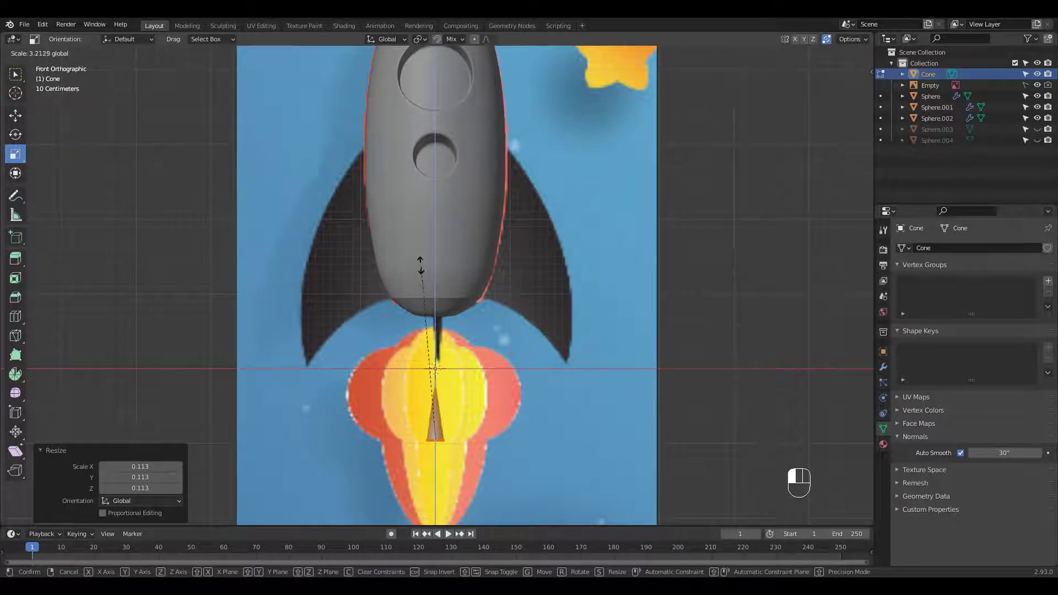
{"action": "left_click", "coordinate": [418, 236]}
{"action": "key", "text": "Tab"}
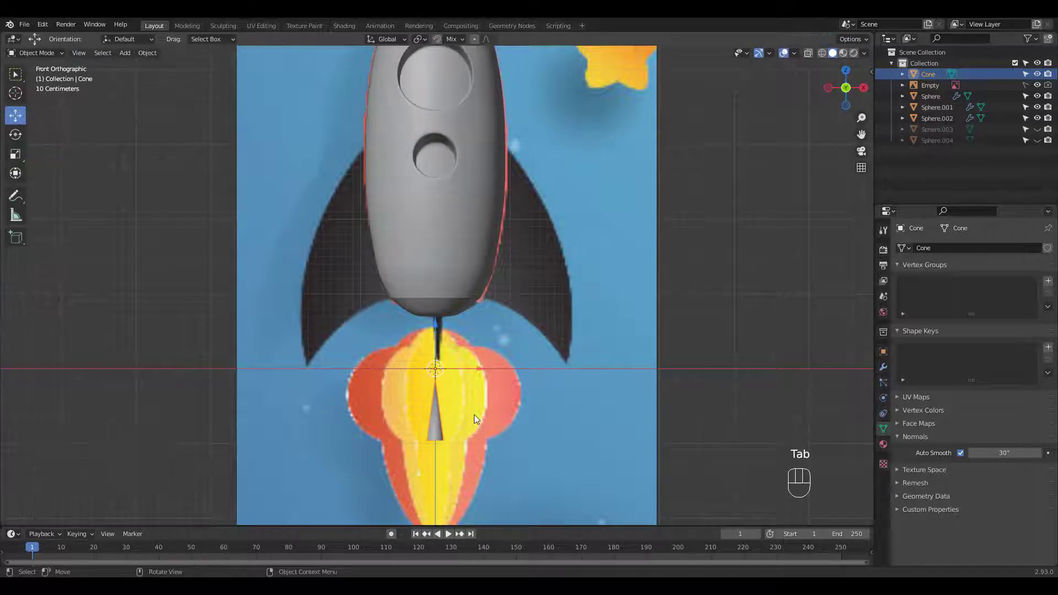
Move the cone up along Z until its base sits in the tip of the rocket's nose, leaving it deselected
{"action": "left_click_drag", "start_coordinate": [434, 322], "coordinate": [434, 95]}
{"action": "middle_click_drag", "start_coordinate": [492, 162], "coordinate": [493, 426], "text": "shift"}
{"action": "left_click_drag", "start_coordinate": [436, 357], "coordinate": [436, 325]}
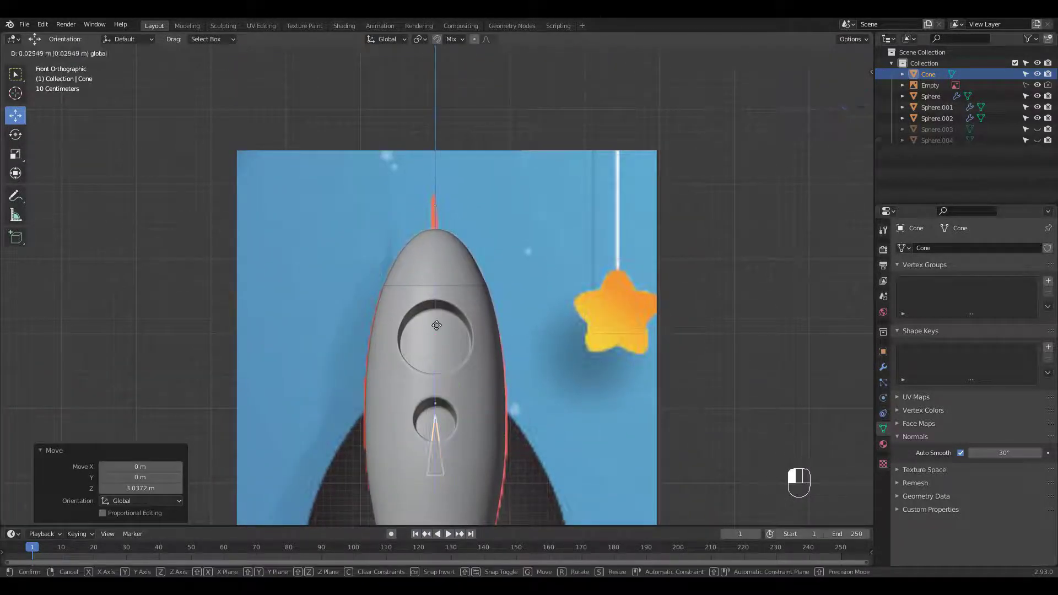
{"action": "left_click", "coordinate": [442, 118]}
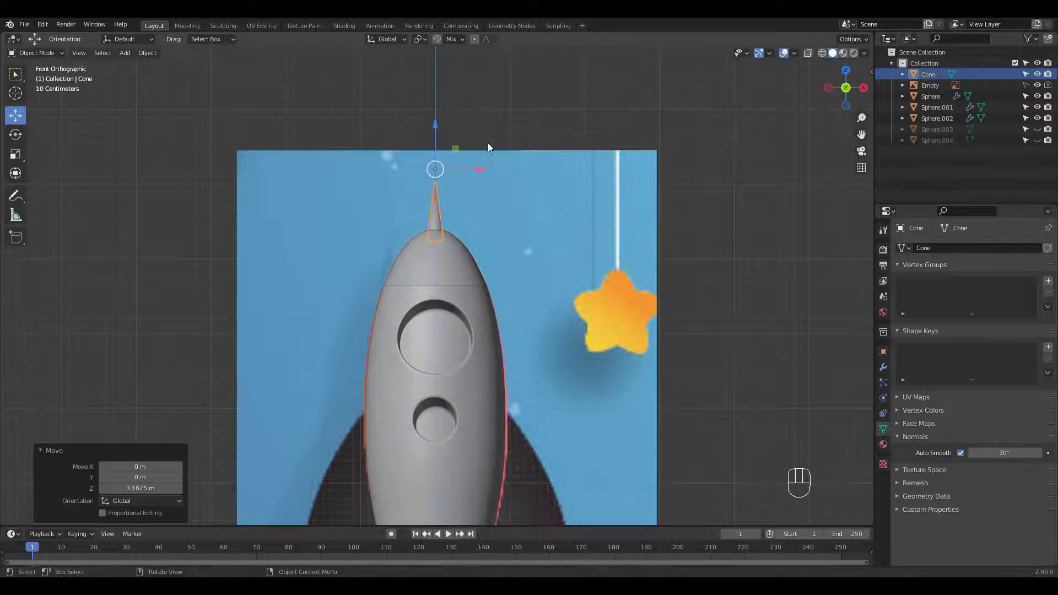
{"action": "mouse_move", "coordinate": [435, 123]}
{"action": "left_mouse_down"}
{"action": "mouse_move", "coordinate": [438, 108]}
{"action": "mouse_move", "coordinate": [438, 117]}
{"action": "left_mouse_up"}
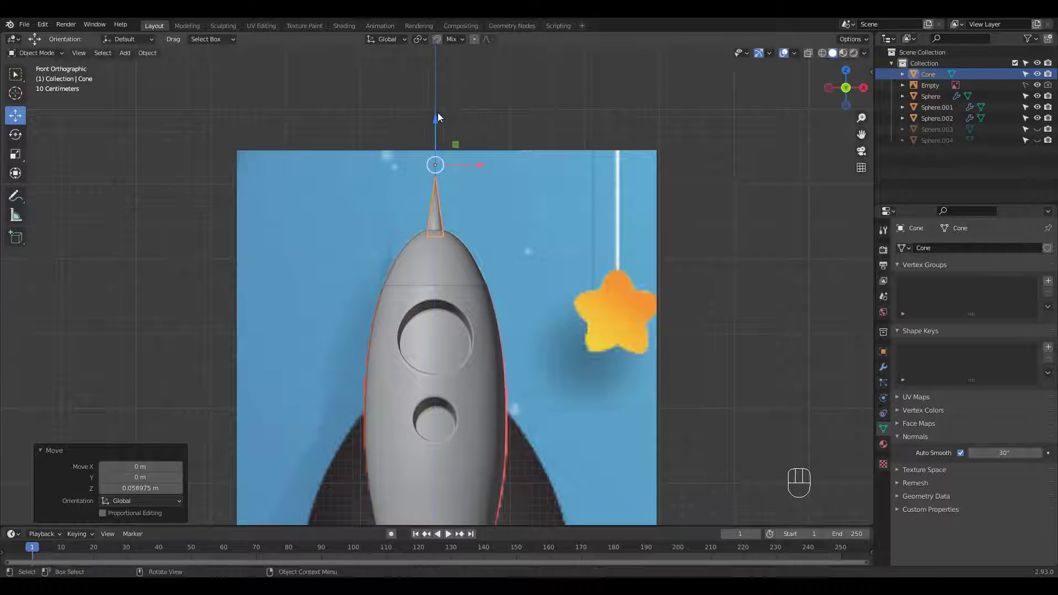
{"action": "left_click", "coordinate": [678, 214]}
Duplicate the vertical edge path along the body's lower right side in place and separate it into its own object
{"action": "middle_click_drag", "start_coordinate": [606, 212], "coordinate": [578, 299], "text": "ctrl"}
{"action": "middle_click_drag", "start_coordinate": [582, 289], "coordinate": [530, 194], "text": "shift"}
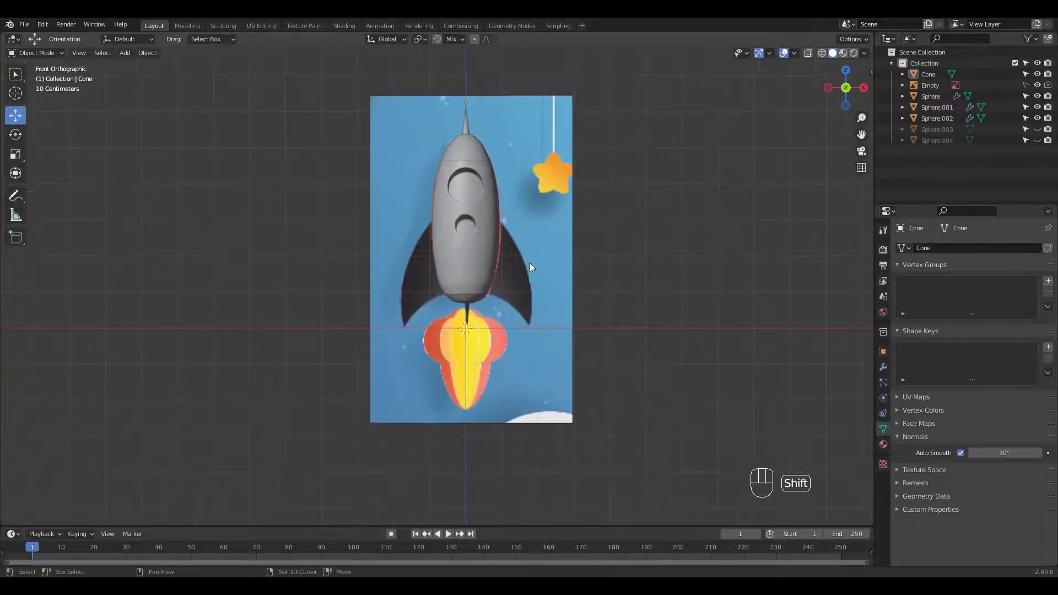
{"action": "middle_click_drag", "start_coordinate": [531, 256], "coordinate": [434, 241], "text": "ctrl"}
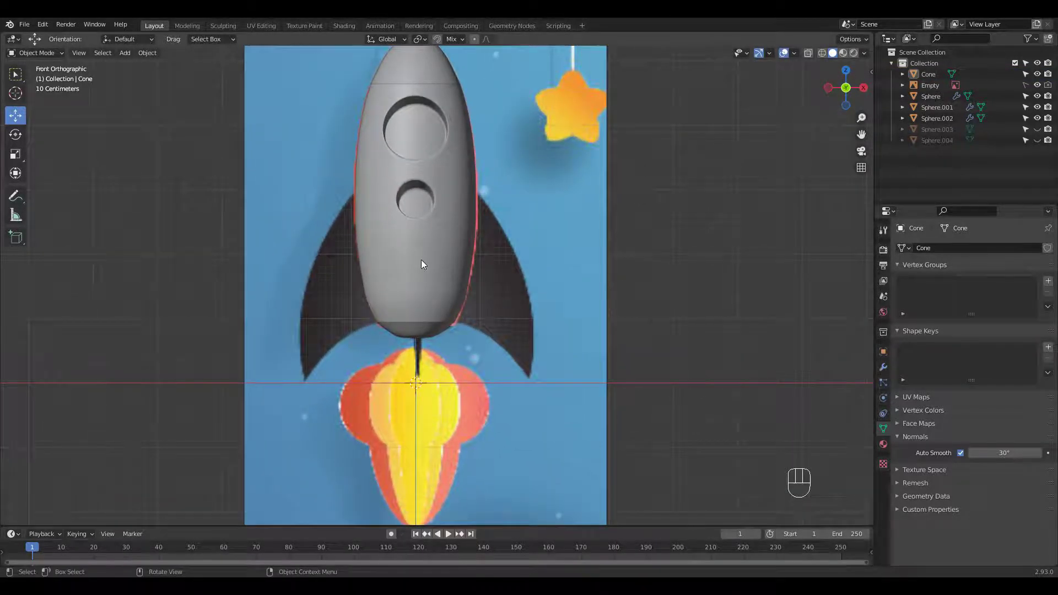
{"action": "left_click", "coordinate": [420, 259]}
{"action": "key", "text": "Tab"}
{"action": "key", "text": "2"}
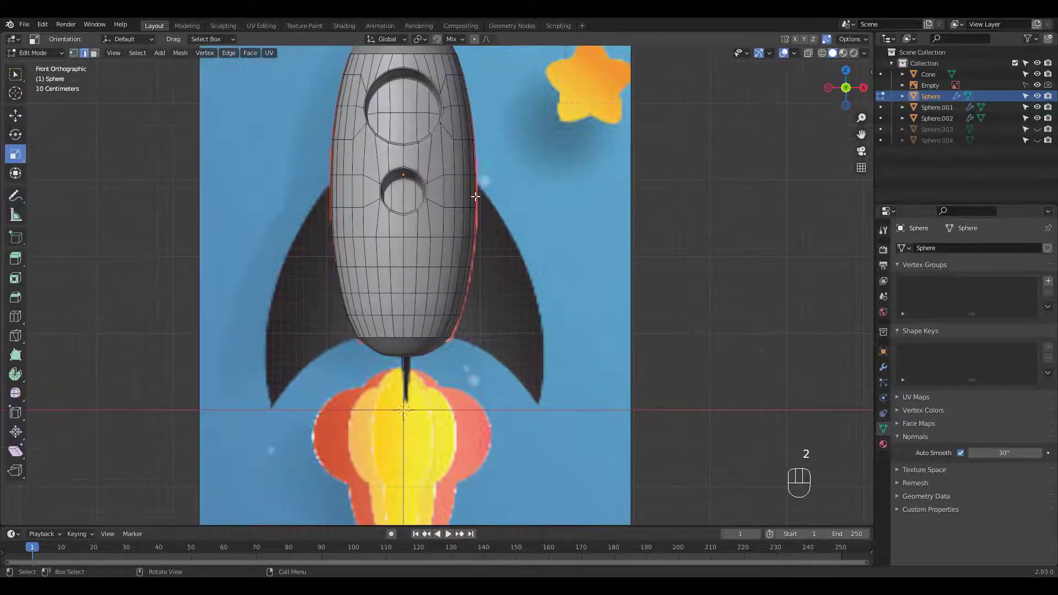
{"action": "middle_click_drag", "start_coordinate": [472, 257], "coordinate": [535, 231]}
{"action": "left_click", "coordinate": [477, 330], "text": "ctrl"}
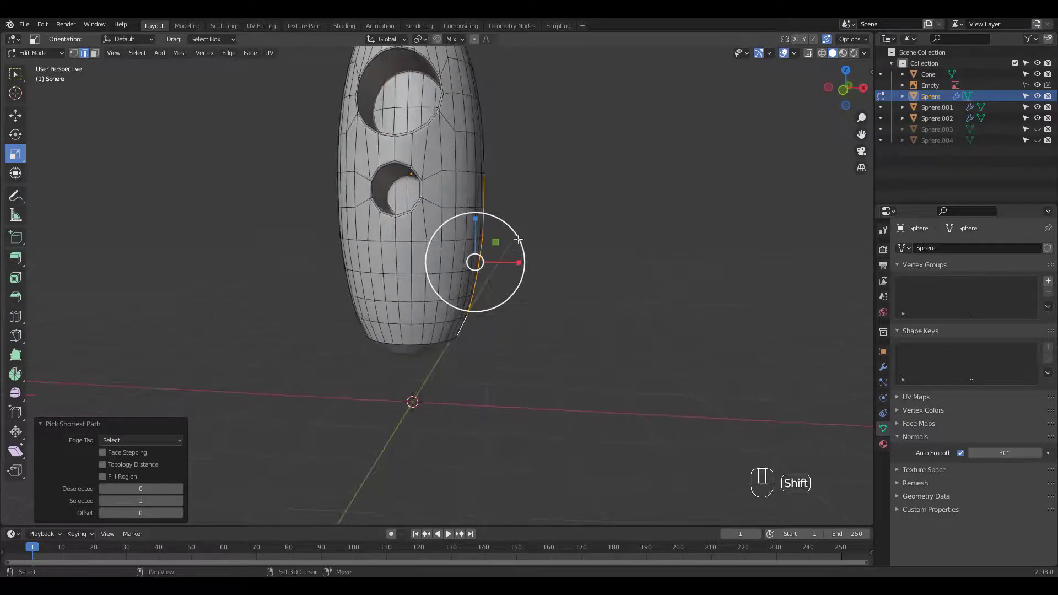
{"action": "key", "text": "shift+d"}
{"action": "right_click", "coordinate": [569, 222]}
{"action": "key", "text": "p"}
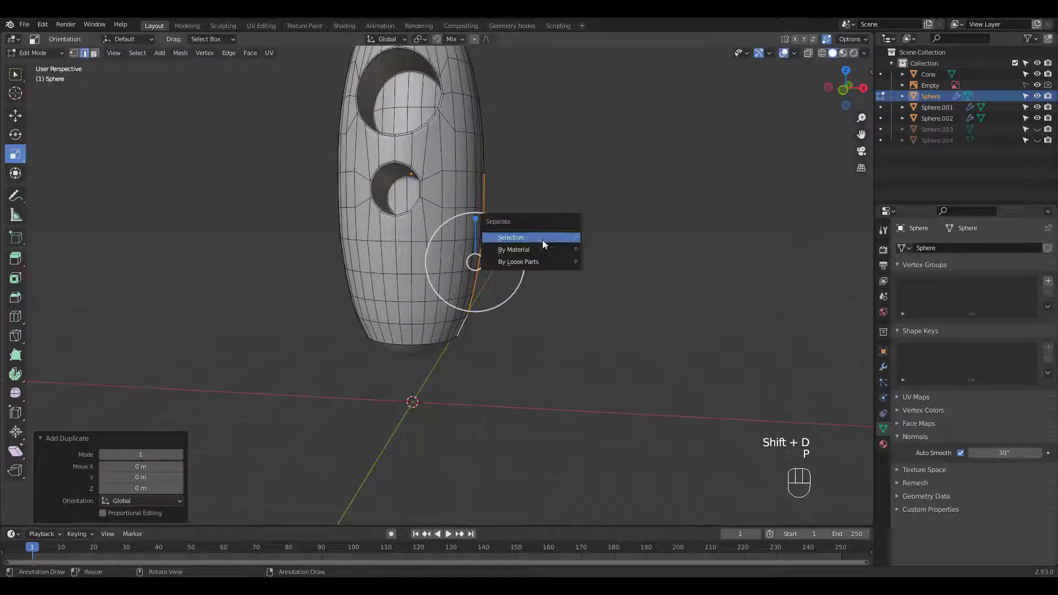
{"action": "left_click", "coordinate": [543, 238]}
{"action": "key", "text": "Tab"}
Remove the Subdivision modifier from the separated edge strip
{"action": "left_click", "coordinate": [480, 266]}
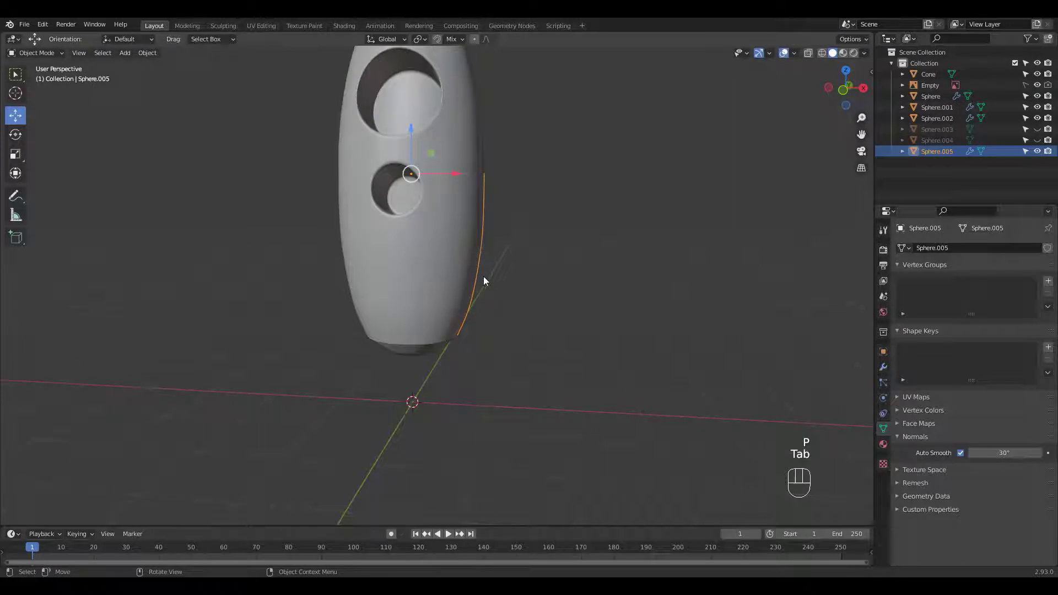
{"action": "left_click", "coordinate": [883, 367]}
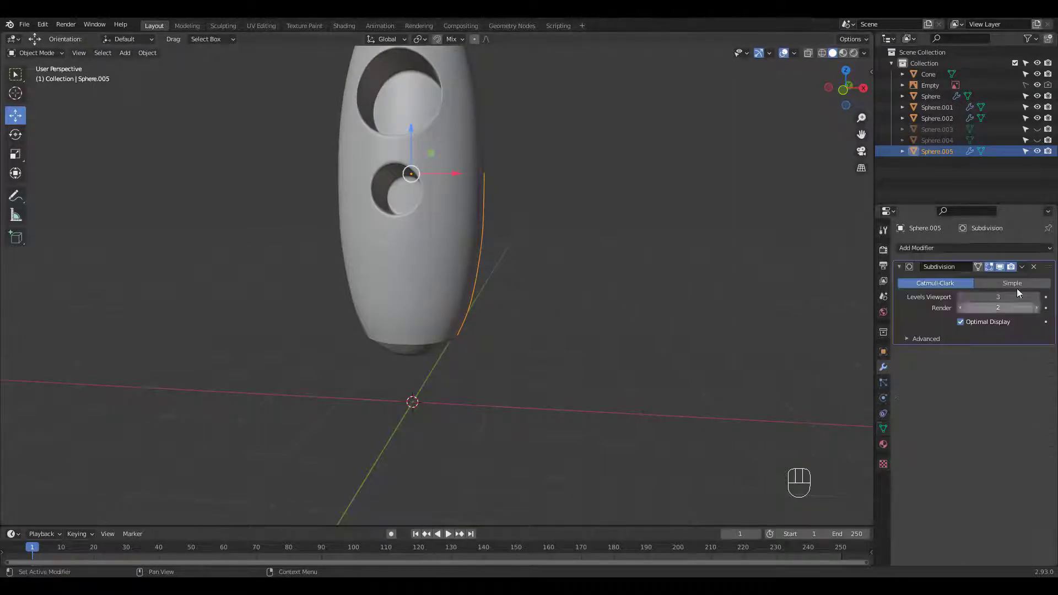
{"action": "left_click", "coordinate": [1049, 272]}
Extrude the whole edge strip outward twice in front view, by about 0.56 m X, -0.41 m Z and 0.56 m X, -0.46 m Z
{"action": "key", "text": "KP_1"}
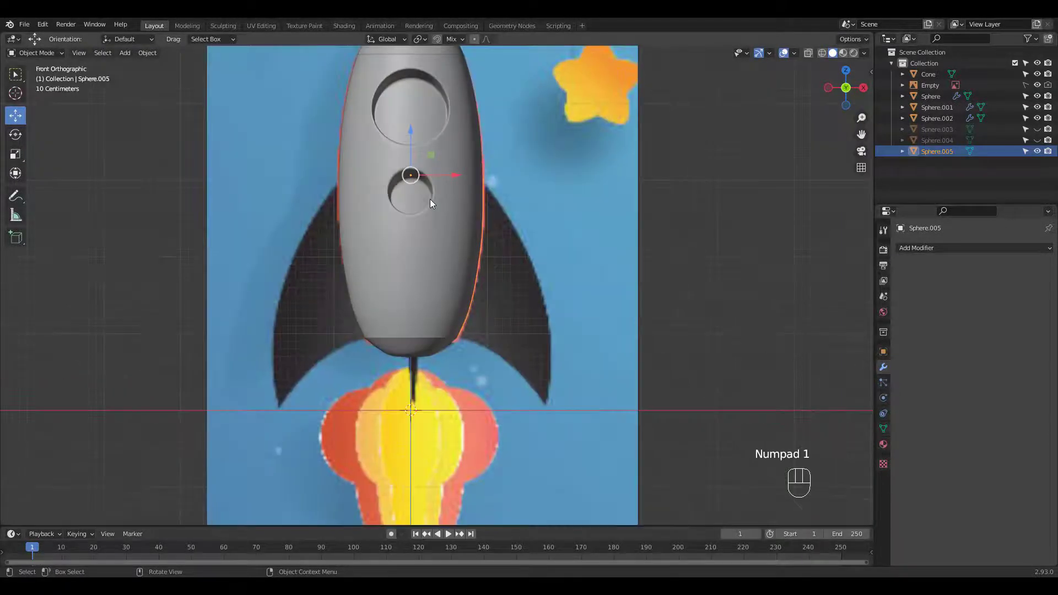
{"action": "key", "text": "Tab"}
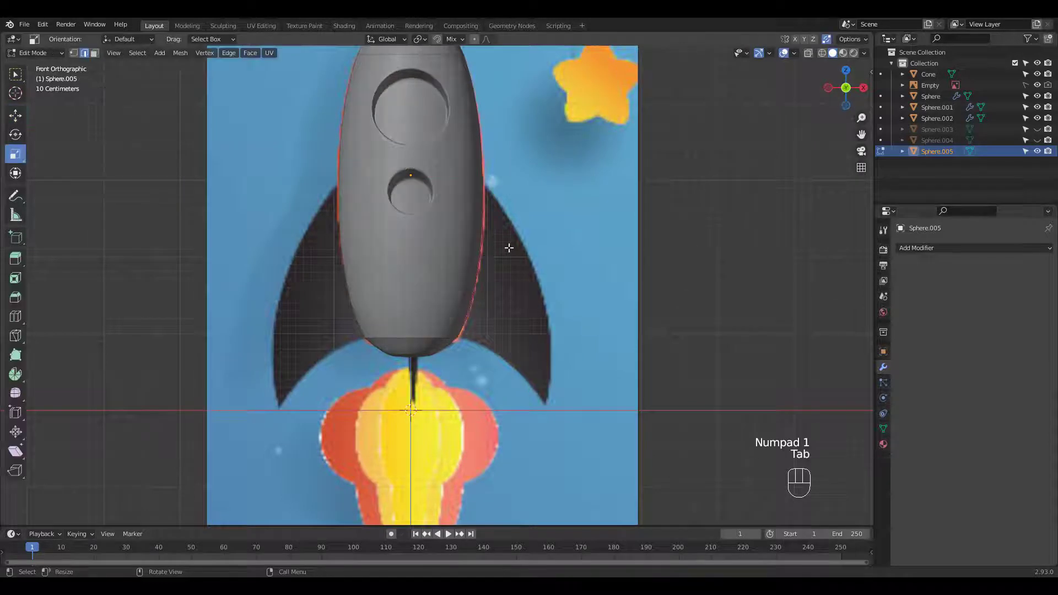
{"action": "key", "text": "e"}
{"action": "key", "text": "a"}
{"action": "key", "text": "e"}
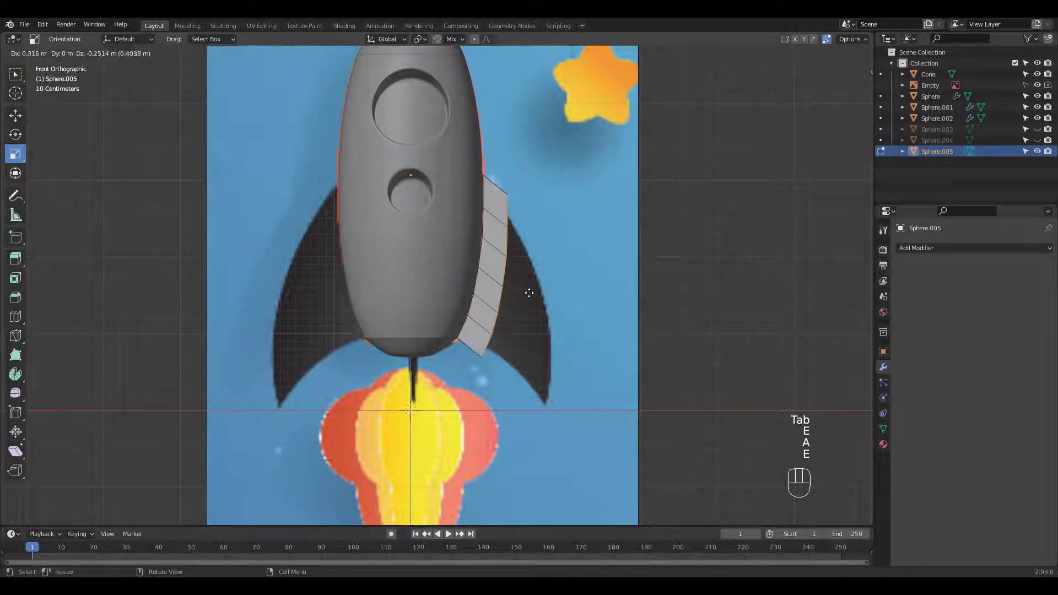
{"action": "left_click", "coordinate": [543, 301]}
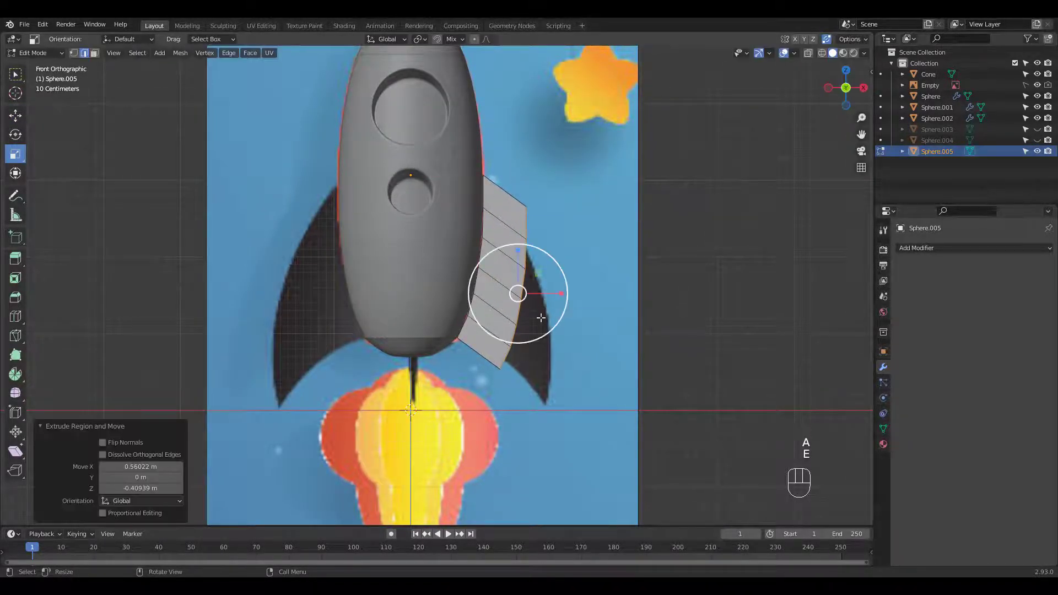
{"action": "key", "text": "e"}
{"action": "left_click", "coordinate": [580, 367]}
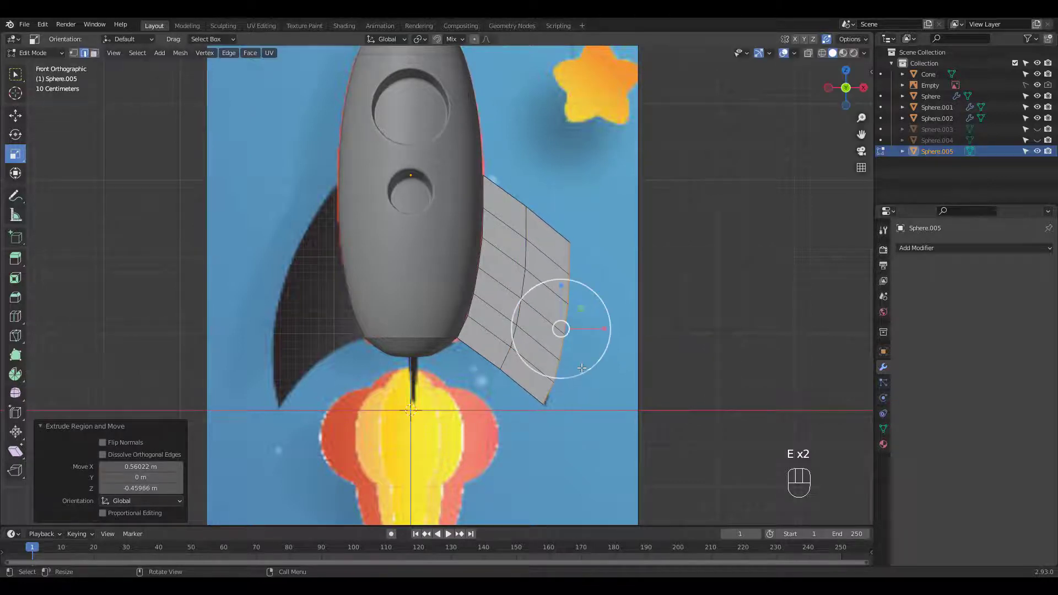
Turn on X-ray and move the fin's lower middle vertex about 0.05 m along X and 0.15 m along Z onto the reference curve
{"action": "key", "text": "alt+z"}
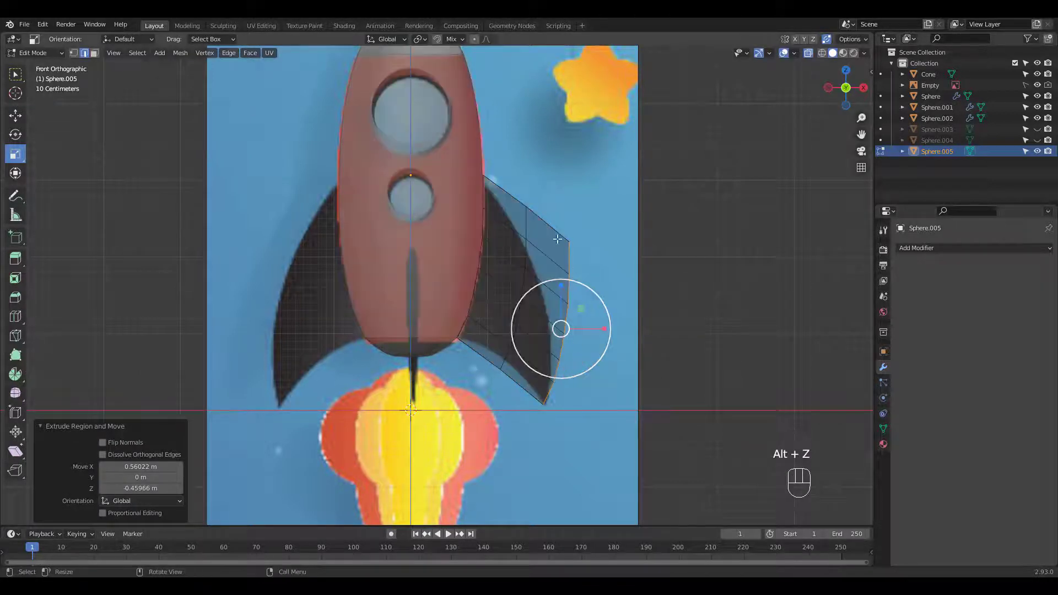
{"action": "key", "text": "1"}
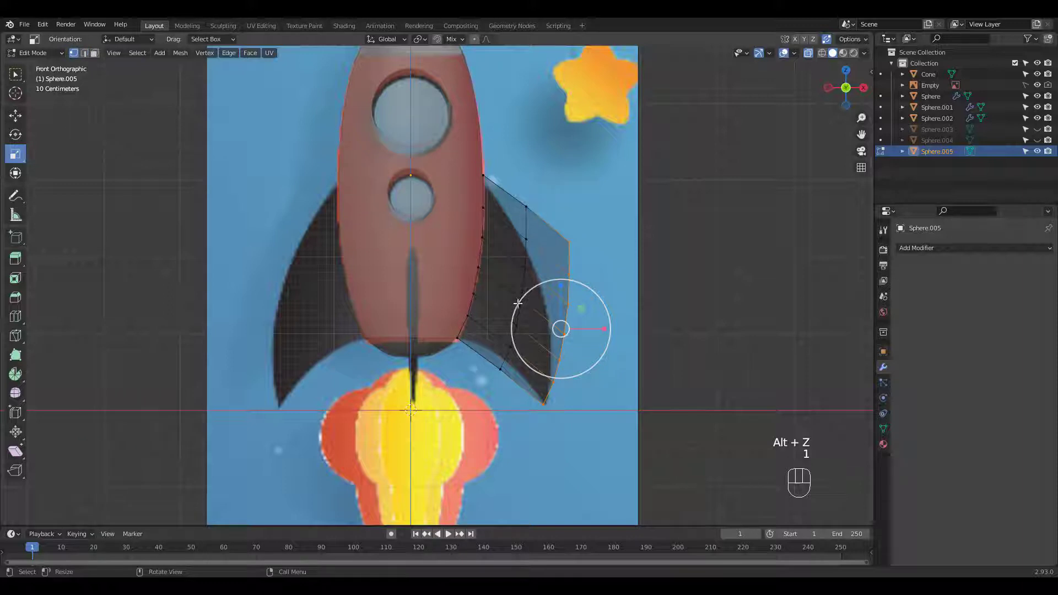
{"action": "left_click", "coordinate": [500, 368]}
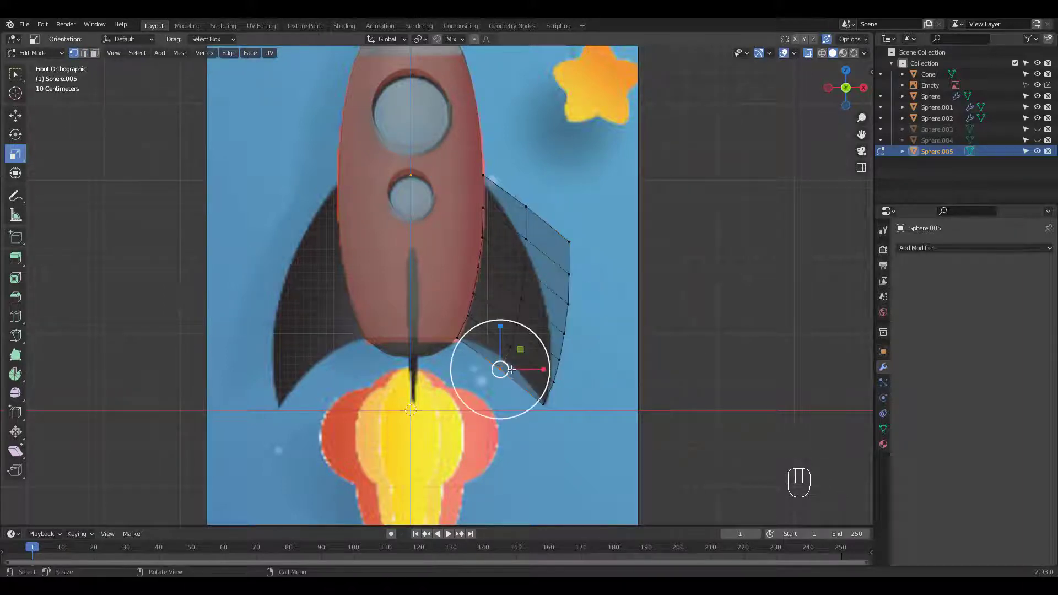
{"action": "key", "text": "g"}
{"action": "left_click_drag", "start_coordinate": [506, 363], "coordinate": [510, 351]}
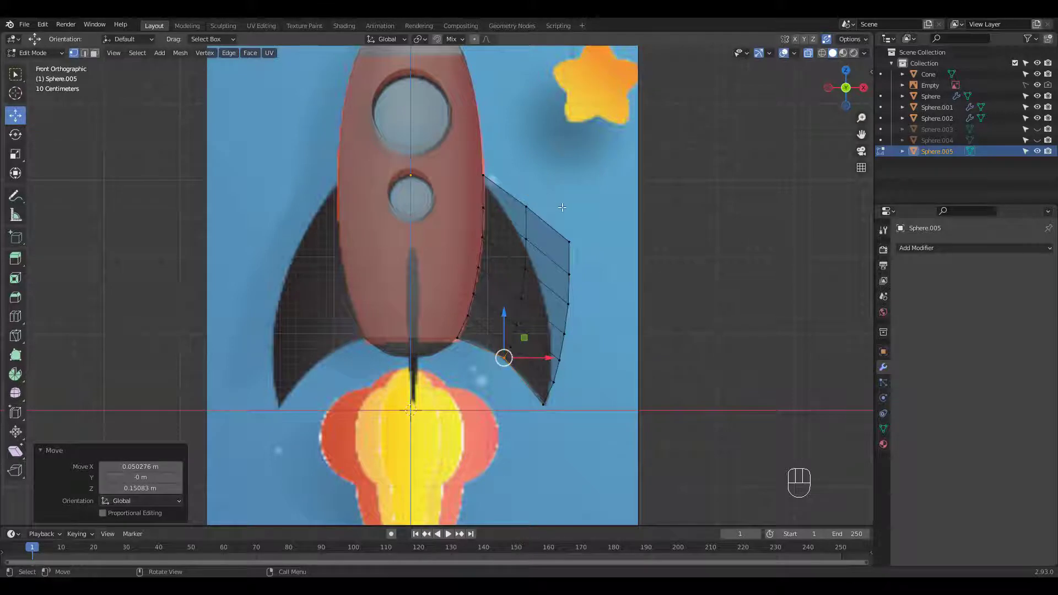
Shift the upper five outer-edge fin vertices about -0.108 m along X, and all but the lowest of them another -0.079 m
{"action": "left_click_drag", "start_coordinate": [561, 209], "coordinate": [575, 320]}
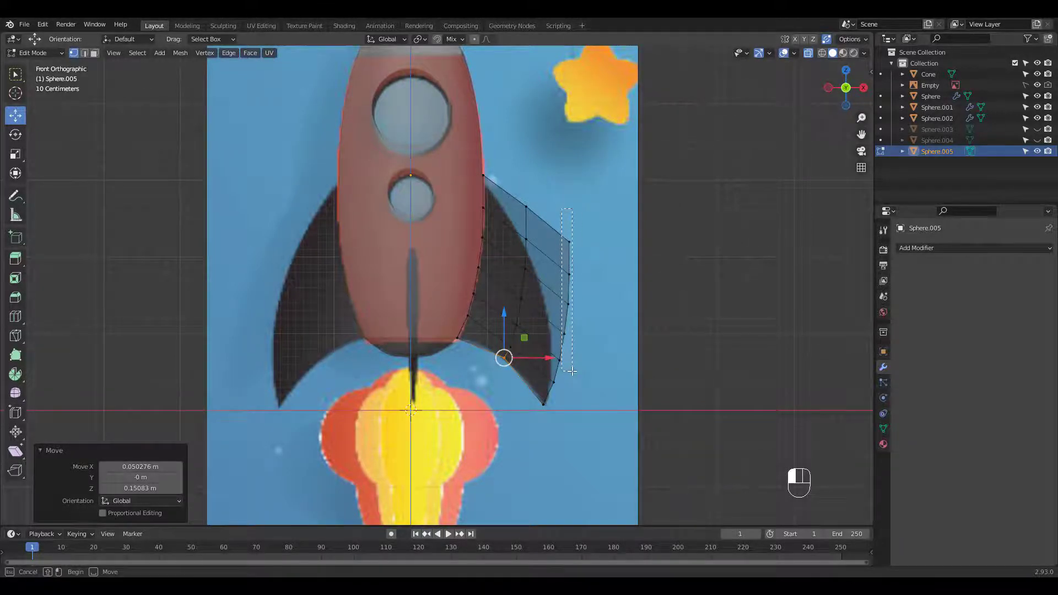
{"action": "left_click_drag", "start_coordinate": [572, 371], "coordinate": [572, 371]}
{"action": "left_click", "coordinate": [559, 360], "text": "shift"}
{"action": "key", "text": "g"}
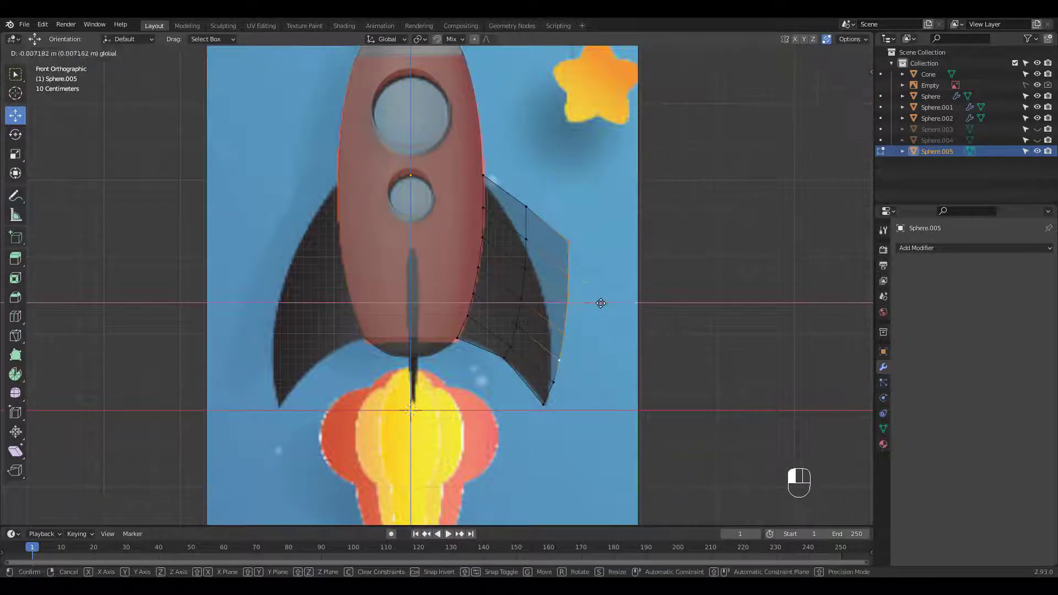
{"action": "left_click", "coordinate": [593, 300]}
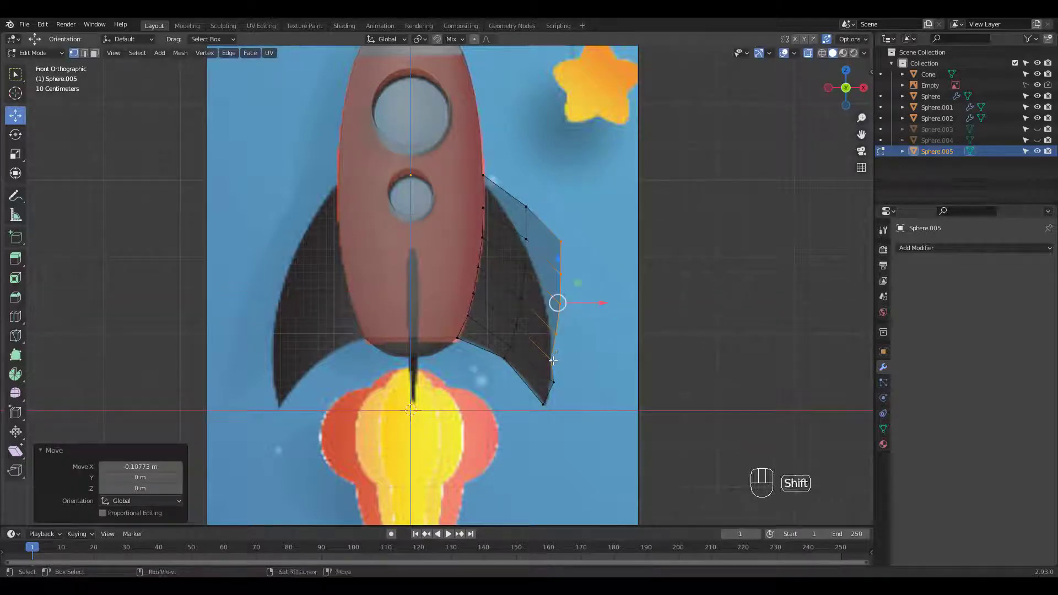
{"action": "left_click", "coordinate": [552, 359], "text": "shift"}
{"action": "left_click_drag", "start_coordinate": [596, 288], "coordinate": [590, 288]}
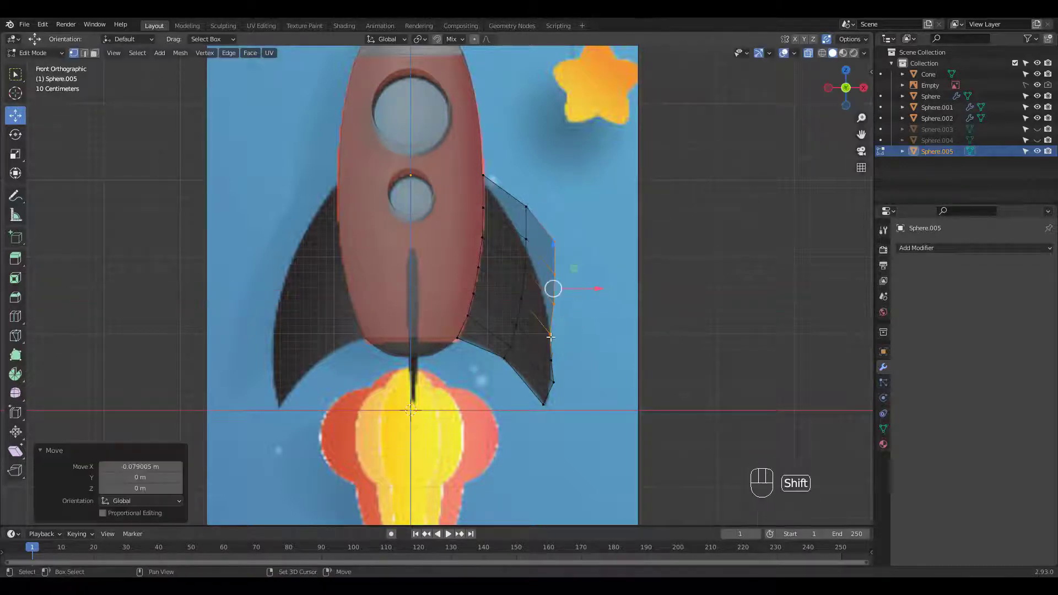
Pull the remaining upper outer-edge vertices inward along X in successively smaller groups to follow the reference fin's outer curve
{"action": "left_click", "coordinate": [550, 334], "text": "shift"}
{"action": "key", "text": "g"}
{"action": "left_click", "coordinate": [581, 271]}
{"action": "left_click", "coordinate": [587, 260], "text": "shift"}
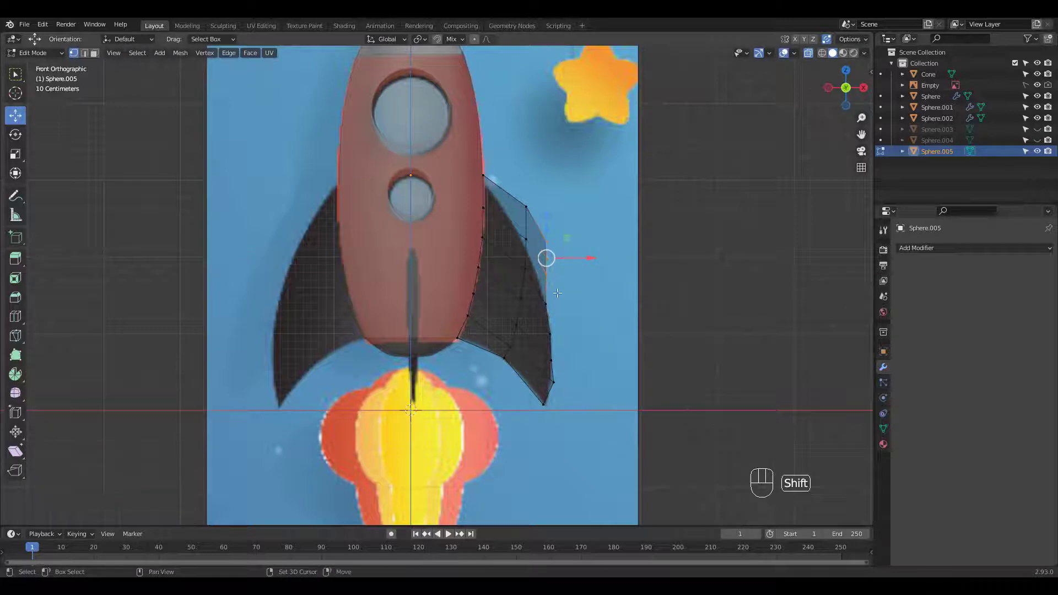
{"action": "left_click_drag", "start_coordinate": [588, 257], "coordinate": [537, 203]}
Move the upper vertices of the fin's middle column inward along X onto the reference outline, the top one finally by about -0.108 m
{"action": "left_click", "coordinate": [525, 268]}
{"action": "left_click", "coordinate": [526, 241]}
{"action": "left_click", "coordinate": [538, 240]}
{"action": "left_click", "coordinate": [526, 207], "text": "shift"}
{"action": "left_click", "coordinate": [511, 204]}
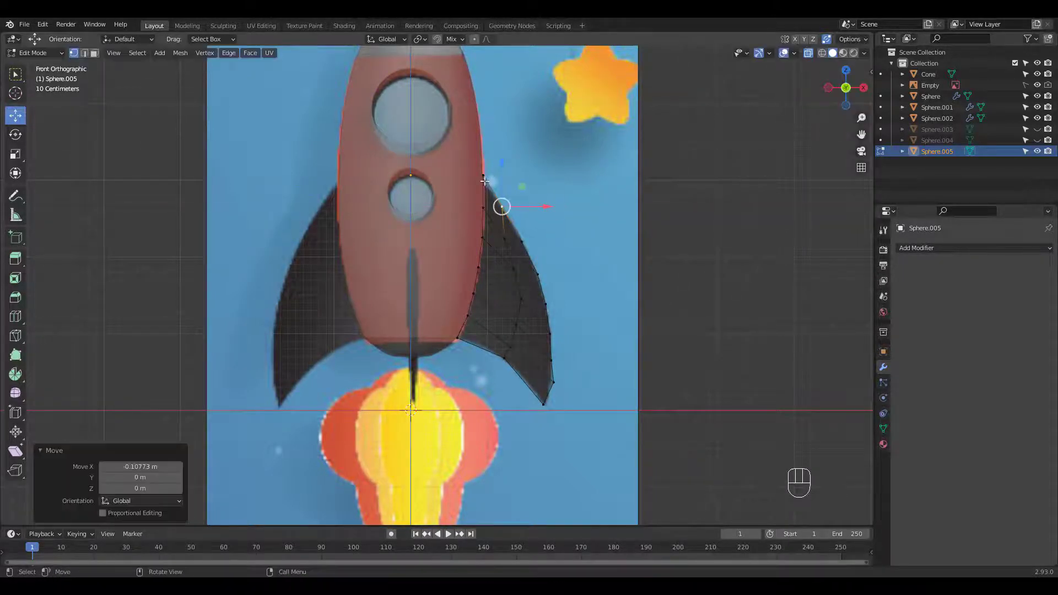
Lower the fin's top vertex about 0.065 m along Z and pull the lowest outer-edge vertex inward along X onto the reference
{"action": "left_click", "coordinate": [483, 175]}
{"action": "left_click_drag", "start_coordinate": [485, 146], "coordinate": [484, 151]}
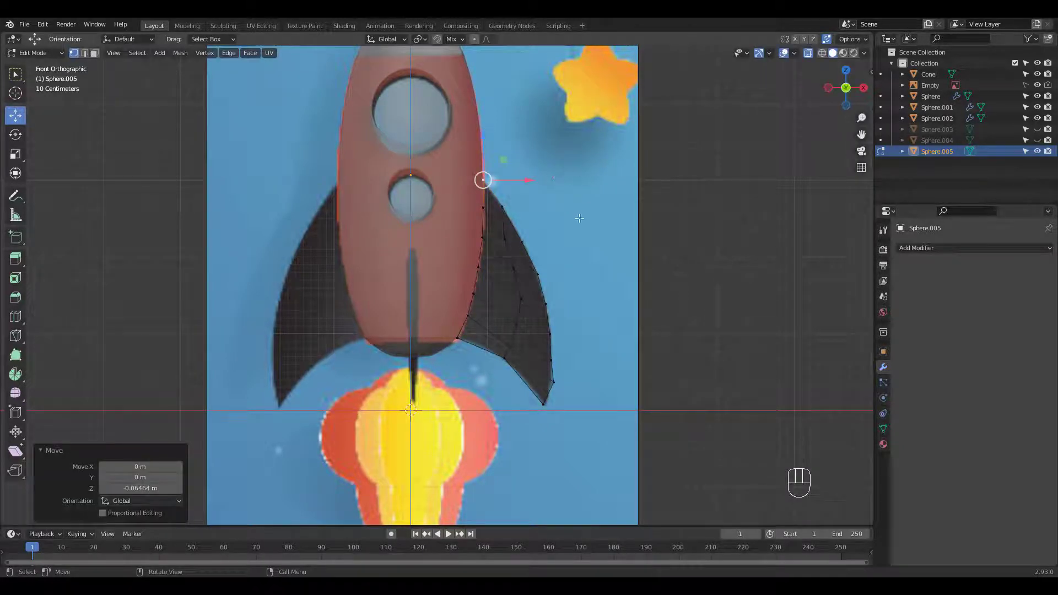
{"action": "left_click", "coordinate": [553, 381]}
{"action": "left_click_drag", "start_coordinate": [587, 382], "coordinate": [573, 408]}
Move the fin's bottom tip vertex about 0.029 m along X onto the reference outline
{"action": "left_click", "coordinate": [567, 426]}
{"action": "left_click", "coordinate": [546, 402]}
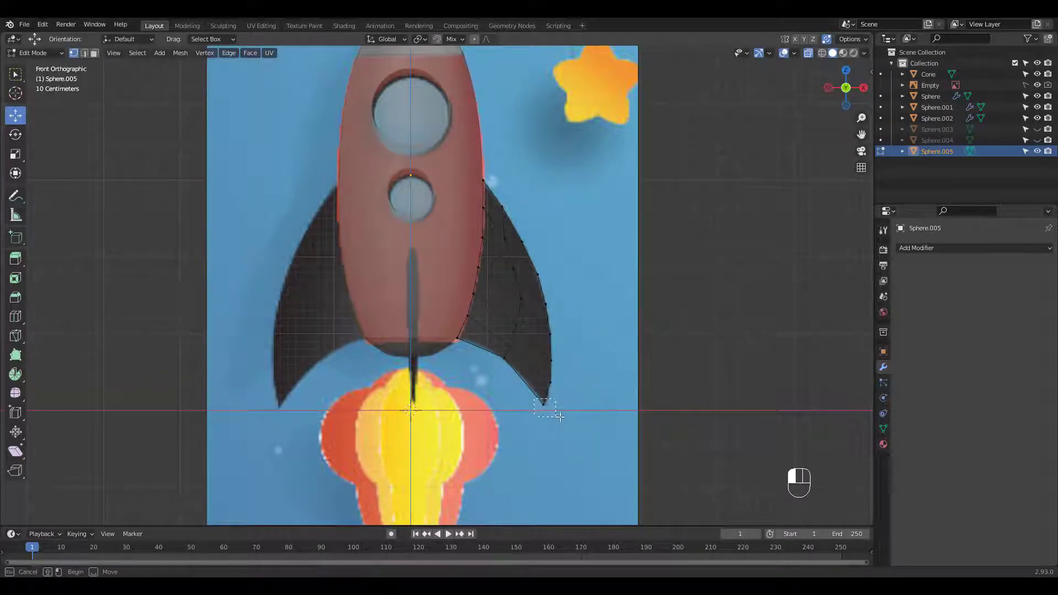
{"action": "key", "text": "g"}
{"action": "left_click", "coordinate": [592, 407]}
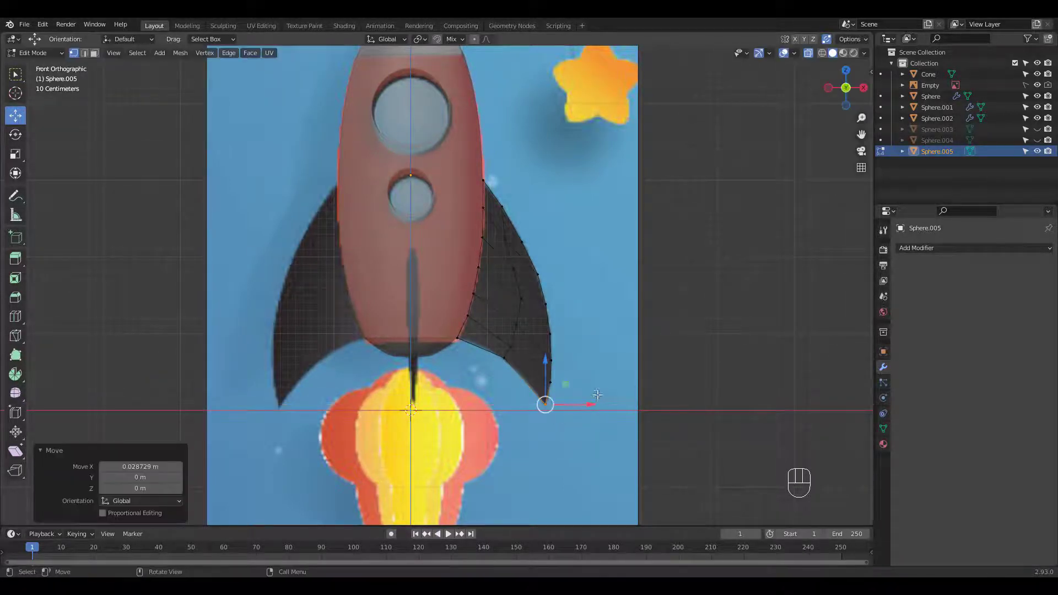
Shift the lower vertices of the fin's middle column inward along X to even out the column
{"action": "left_click", "coordinate": [518, 301]}
{"action": "left_click_drag", "start_coordinate": [558, 297], "coordinate": [541, 325]}
{"action": "left_click", "coordinate": [517, 325]}
{"action": "left_click", "coordinate": [513, 346]}
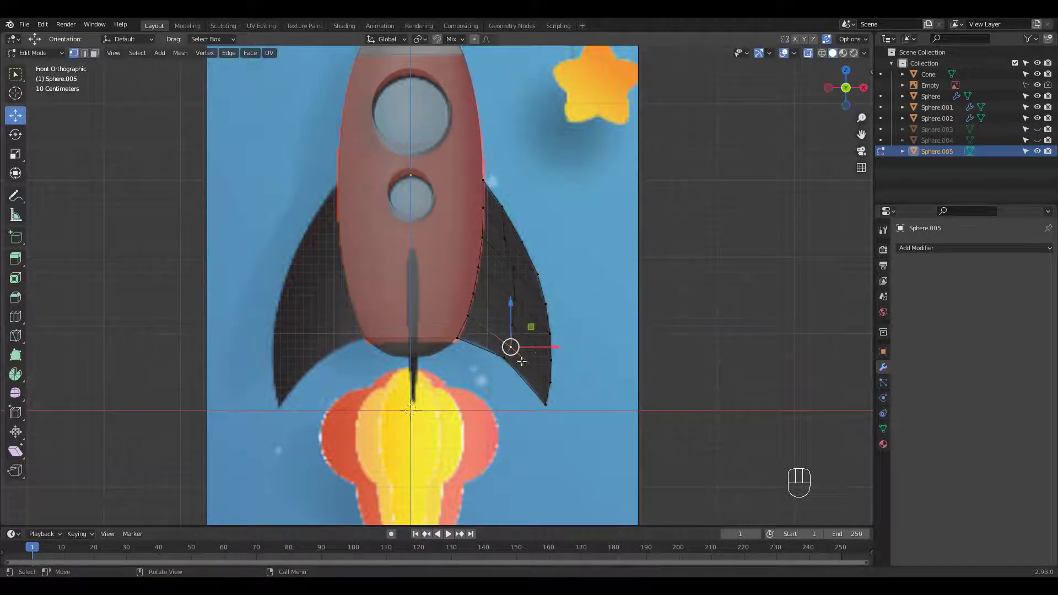
Nudge the lower edge's middle vertex about 0.014 m in X and Z, and raise the inner bottom corner about 0.036 m
{"action": "left_click", "coordinate": [509, 359]}
{"action": "left_click_drag", "start_coordinate": [498, 366], "coordinate": [497, 365]}
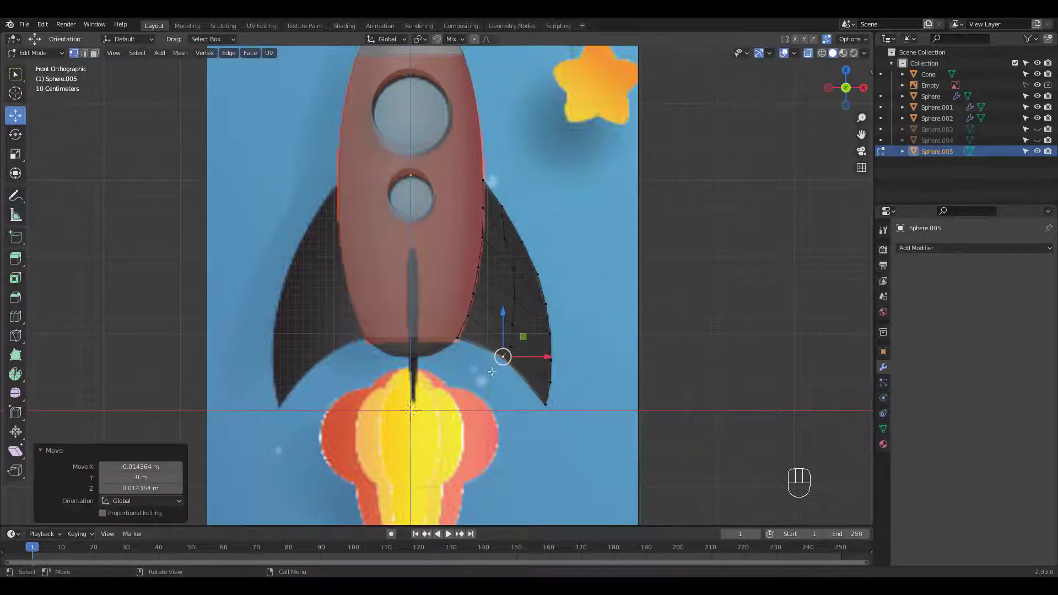
{"action": "left_click", "coordinate": [457, 336]}
{"action": "left_click_drag", "start_coordinate": [464, 333], "coordinate": [471, 326]}
{"action": "key", "text": "z"}
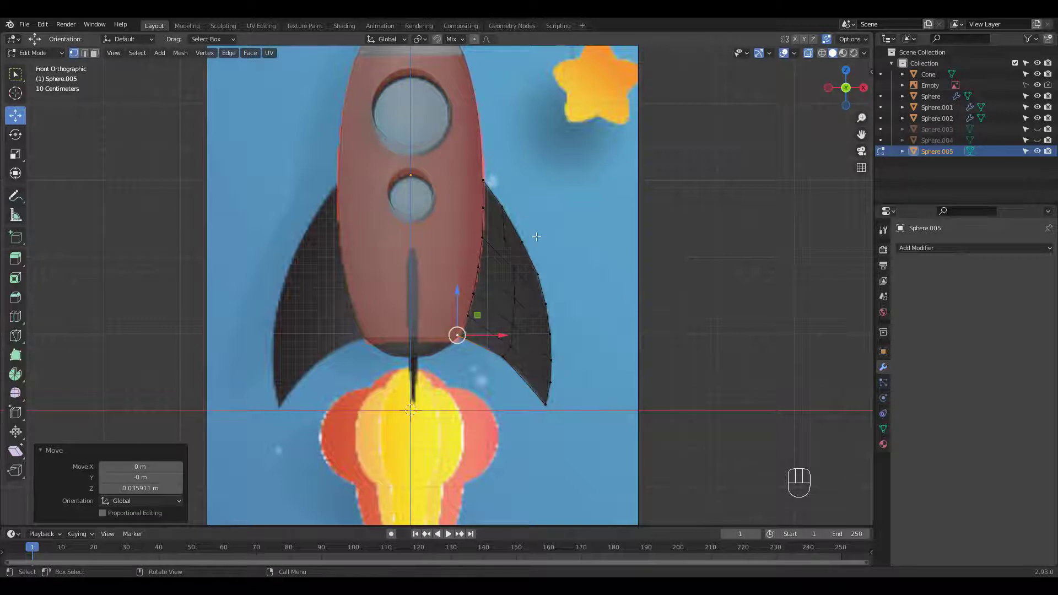
Move the upper middle-column vertex about 0.043 m along X, then leave Edit Mode and turn off X-ray
{"action": "left_click", "coordinate": [504, 237]}
{"action": "left_click_drag", "start_coordinate": [550, 239], "coordinate": [553, 238]}
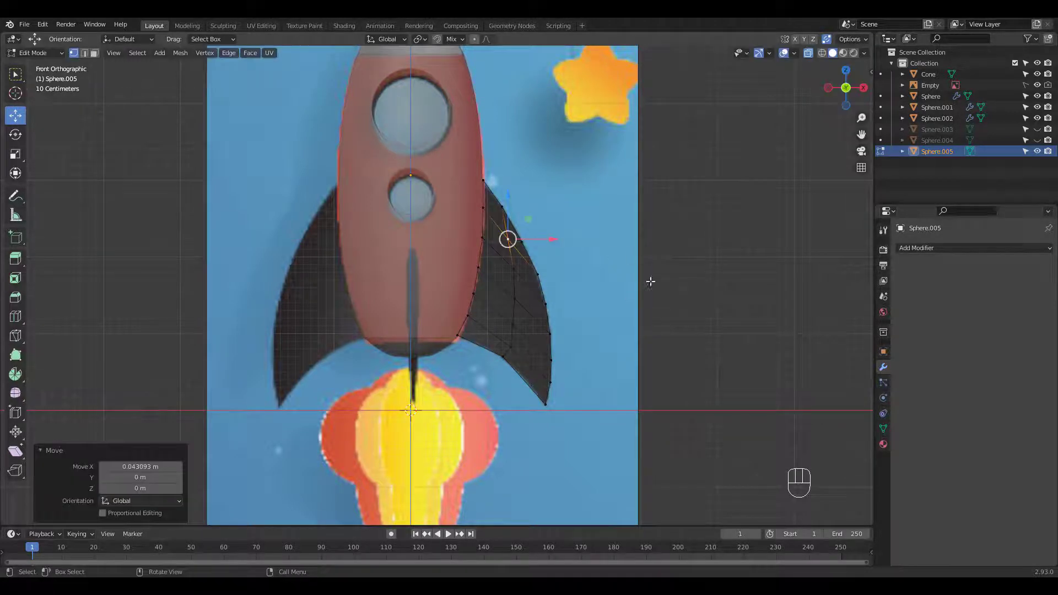
{"action": "key", "text": "Tab"}
{"action": "key", "text": "alt+z"}
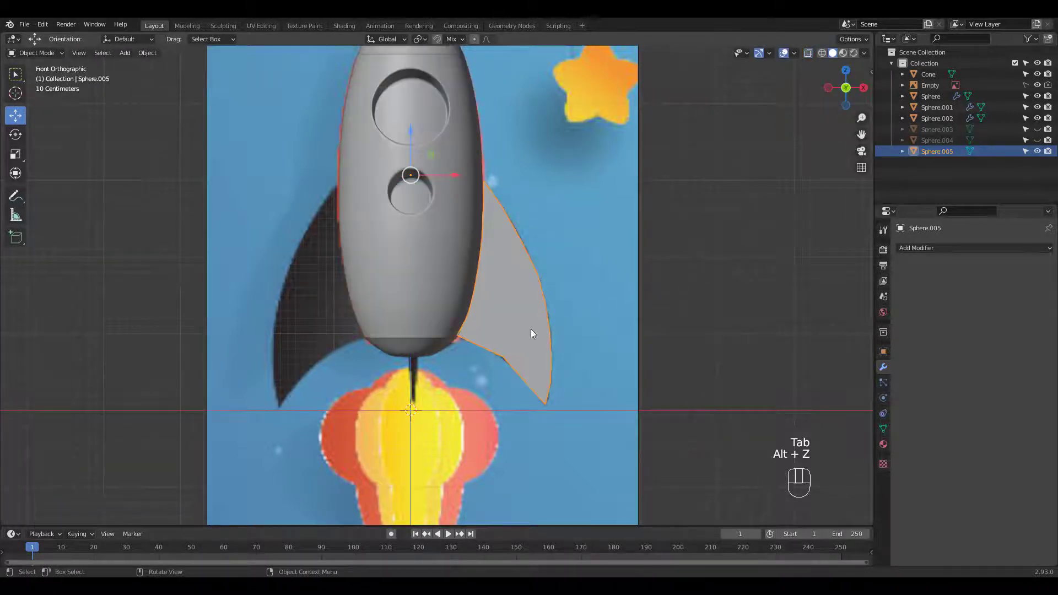
Add a Solidify modifier to the fin with offset 0 and thickness 0.13 m
{"action": "left_click", "coordinate": [934, 248]}
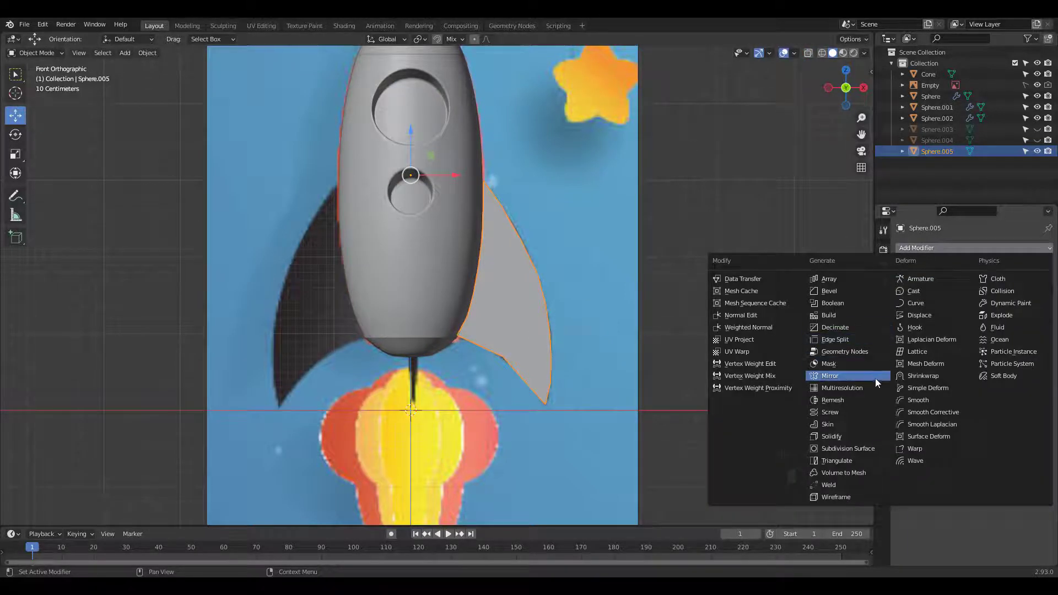
{"action": "left_click", "coordinate": [840, 435]}
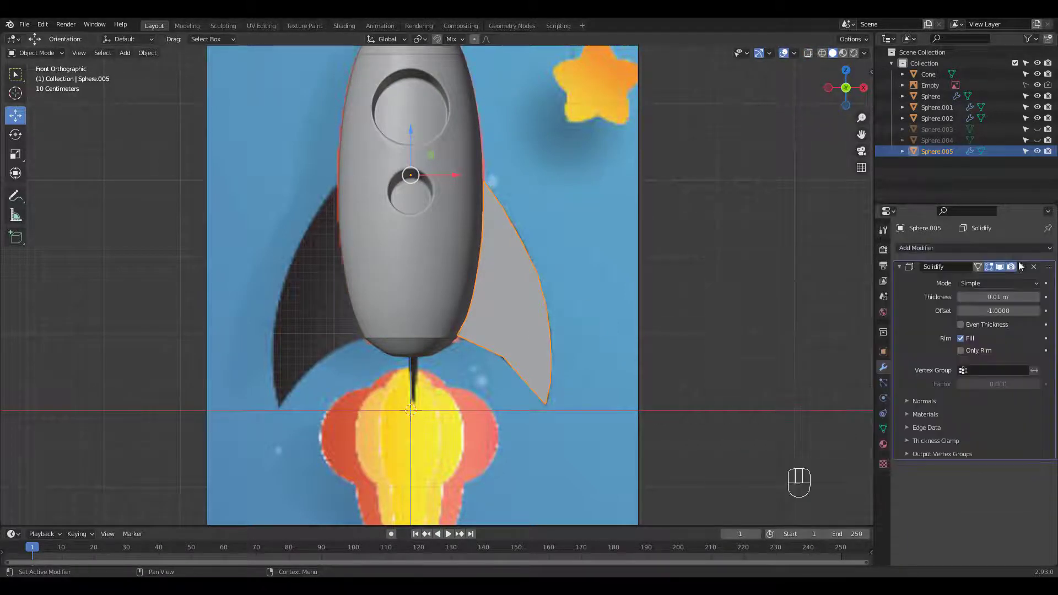
{"action": "type", "text": "0"}
{"action": "key", "text": "Return"}
{"action": "middle_click_drag", "start_coordinate": [642, 340], "coordinate": [516, 369]}
{"action": "left_click", "coordinate": [999, 296]}
{"action": "type", "text": "0.1"}
{"action": "key", "text": "Return"}
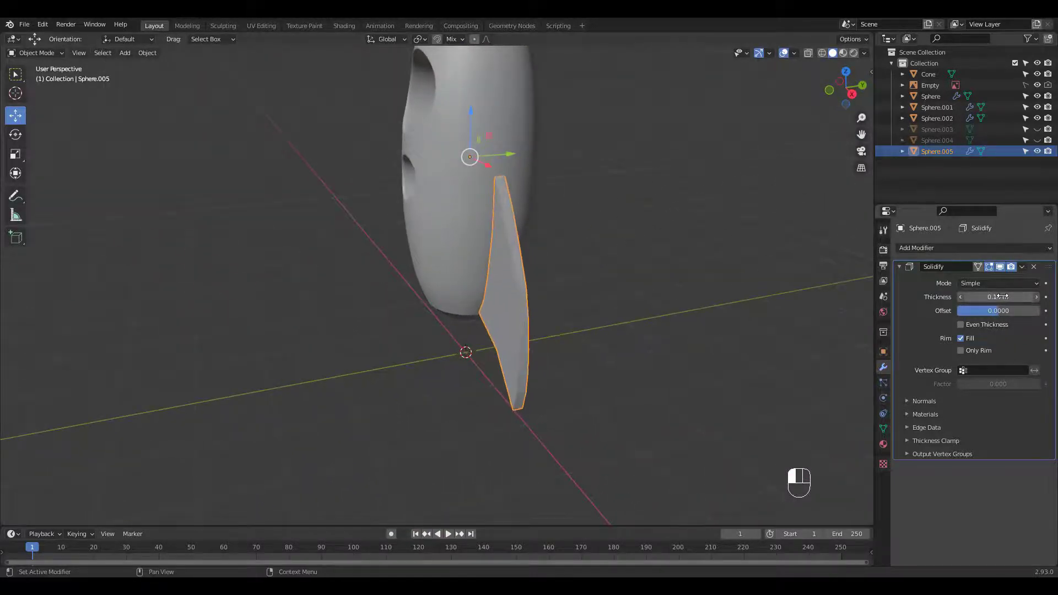
{"action": "left_click_drag", "start_coordinate": [1002, 296], "coordinate": [1002, 296]}
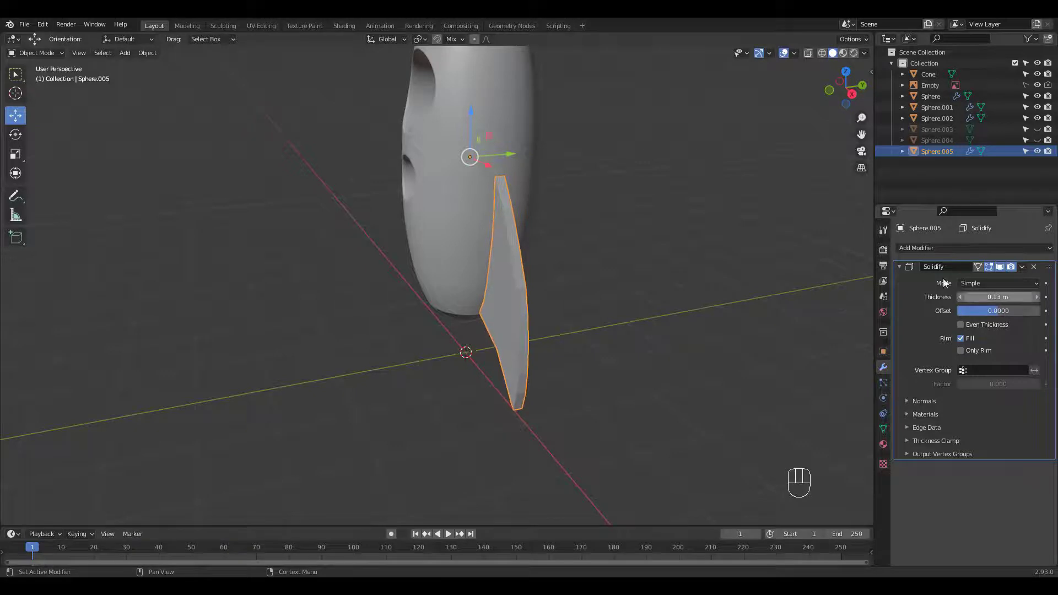
Add a level 2 Subdivision Surface modifier to the fin and shade it smooth
{"action": "middle_click_drag", "start_coordinate": [504, 282], "coordinate": [527, 282]}
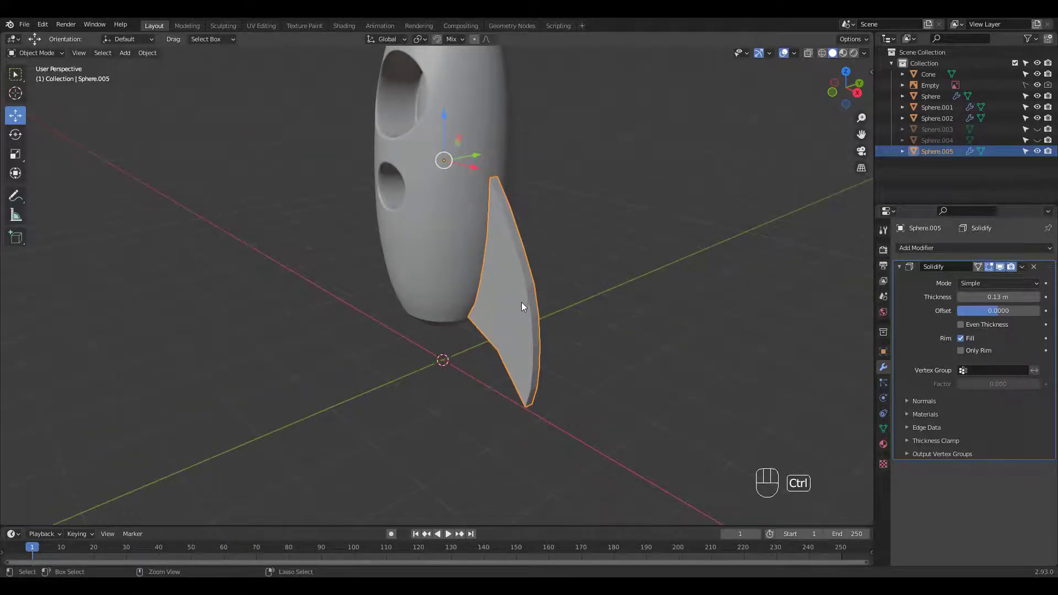
{"action": "key", "text": "ctrl+2"}
{"action": "right_click", "coordinate": [521, 289]}
{"action": "left_click", "coordinate": [524, 290]}
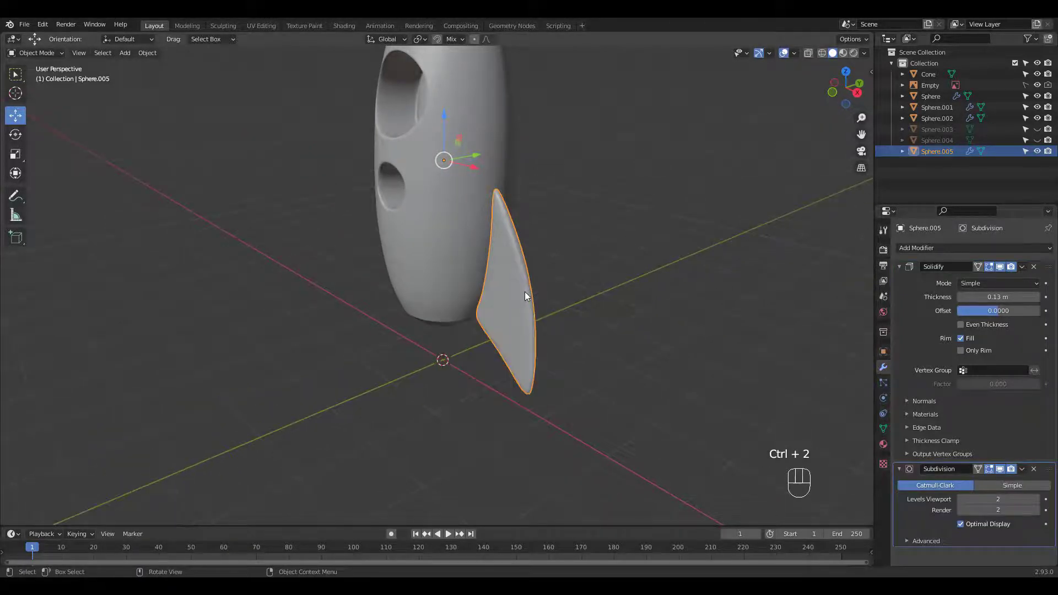
Apply the fin's Solidify modifier and enter Edit Mode on the thickened mesh
{"action": "mouse_move", "coordinate": [526, 301]}
{"action": "middle_mouse_down"}
{"action": "mouse_move", "coordinate": [569, 248]}
{"action": "mouse_move", "coordinate": [481, 275]}
{"action": "mouse_move", "coordinate": [593, 243]}
{"action": "mouse_move", "coordinate": [608, 202]}
{"action": "mouse_move", "coordinate": [518, 286]}
{"action": "mouse_move", "coordinate": [529, 289]}
{"action": "middle_mouse_up"}
{"action": "key", "text": "ctrl+a"}
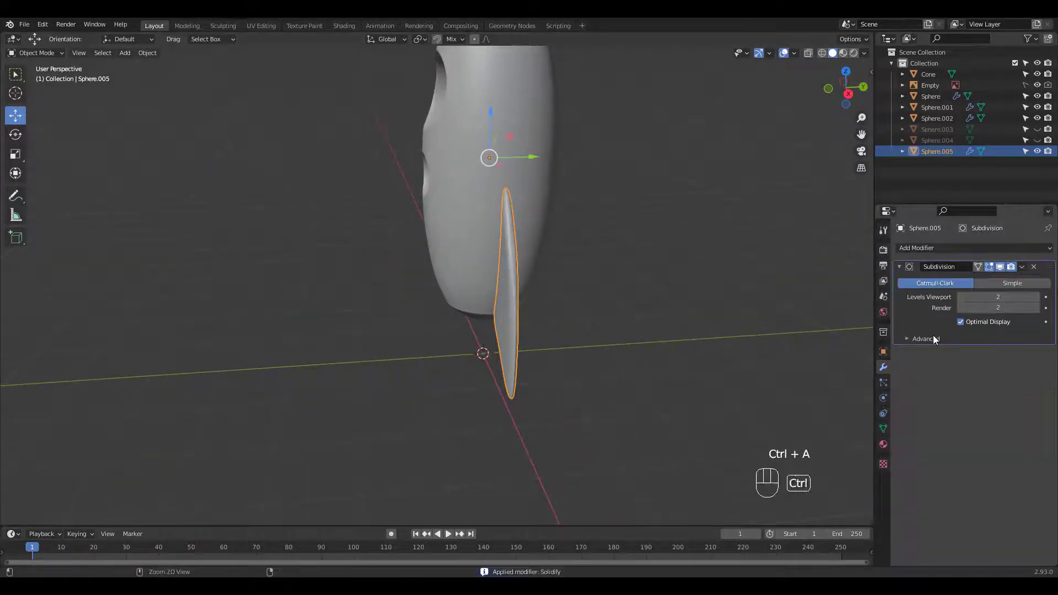
{"action": "key", "text": "Tab"}
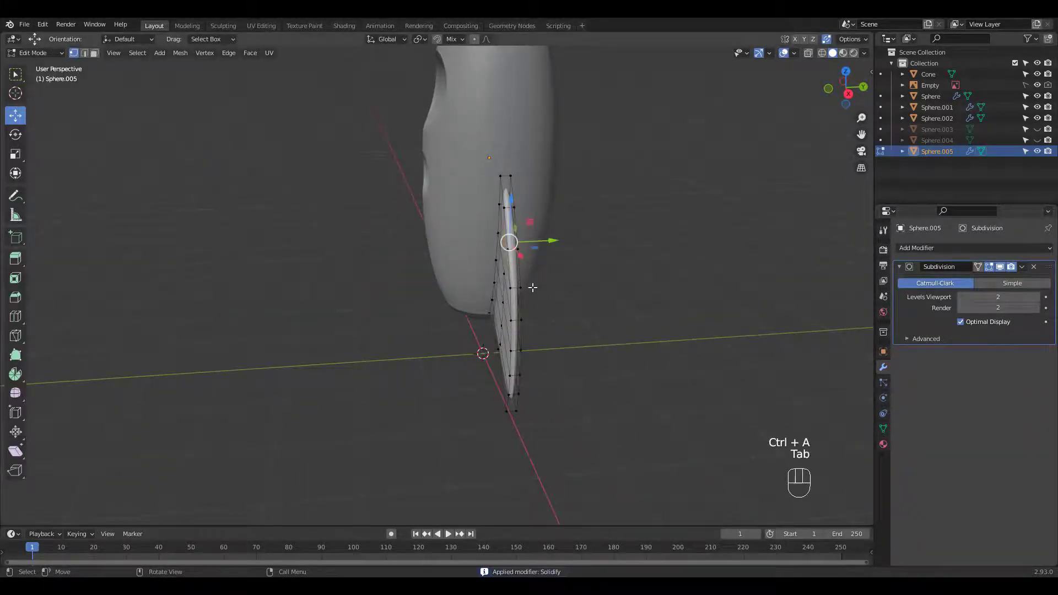
{"action": "middle_click_drag", "start_coordinate": [533, 288], "coordinate": [519, 257], "text": "ctrl"}
Add a centred edge loop around the fin's rim and bevel it about 0.039 m with one segment
{"action": "key", "text": "ctrl+r"}
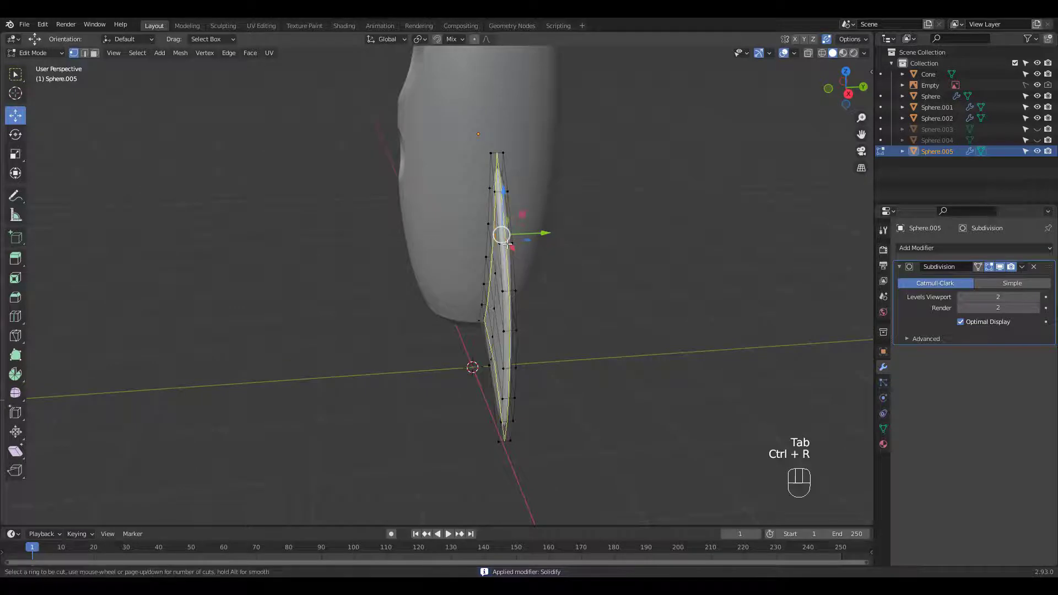
{"action": "left_click", "coordinate": [505, 243]}
{"action": "right_click", "coordinate": [564, 252]}
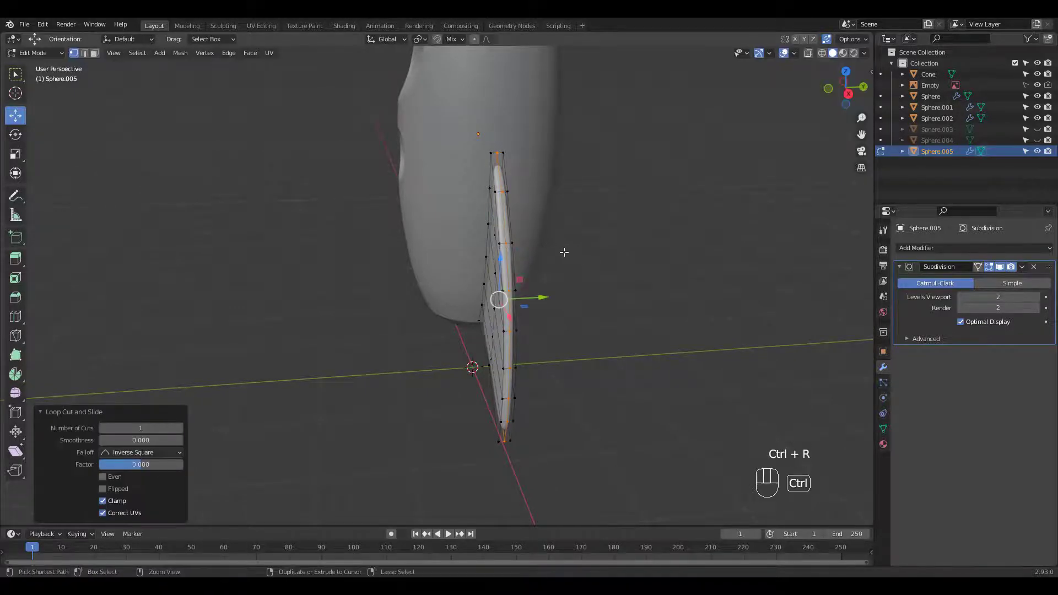
{"action": "key", "text": "ctrl+b"}
{"action": "left_click", "coordinate": [578, 294]}
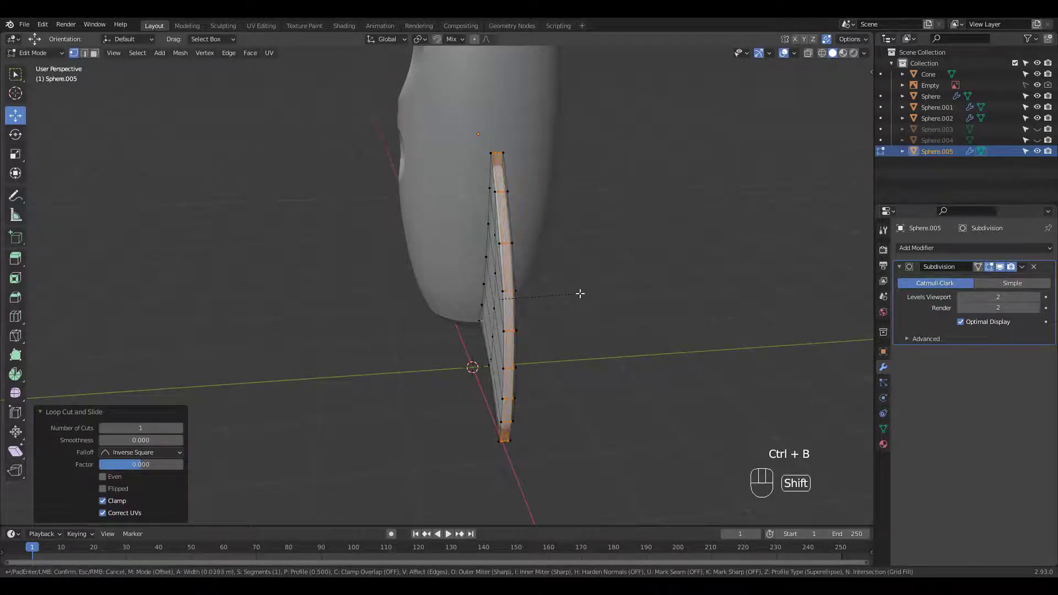
Add two centred lengthwise edge loops to the fin's face, one on each side of the middle column
{"action": "middle_click_drag", "start_coordinate": [578, 294], "coordinate": [675, 243]}
{"action": "key", "text": "ctrl+r"}
{"action": "left_click", "coordinate": [485, 261]}
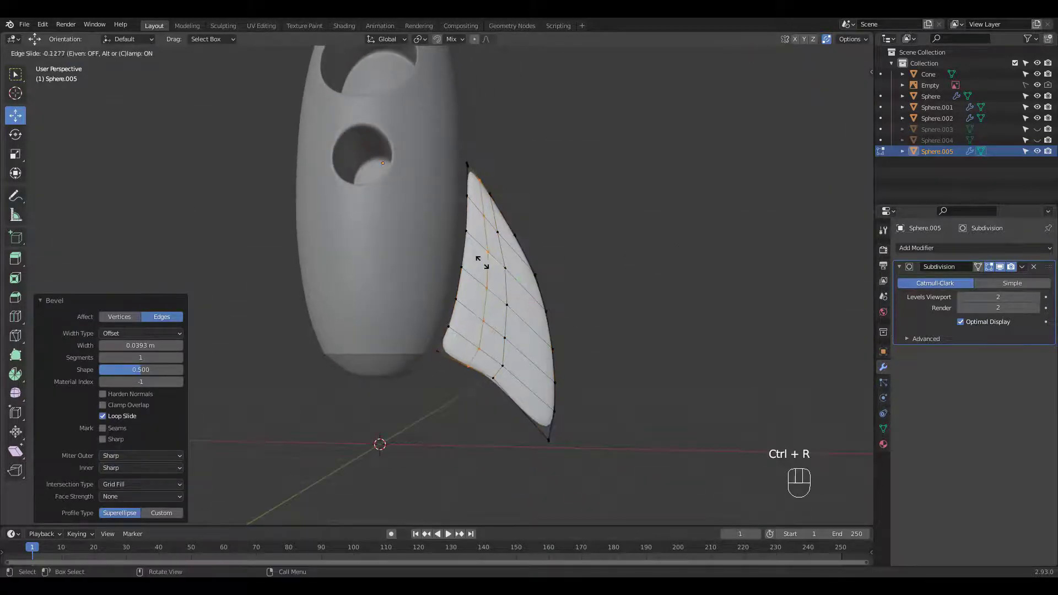
{"action": "right_click", "coordinate": [483, 262]}
{"action": "key", "text": "ctrl+r"}
{"action": "left_click", "coordinate": [531, 332]}
{"action": "right_click", "coordinate": [532, 331]}
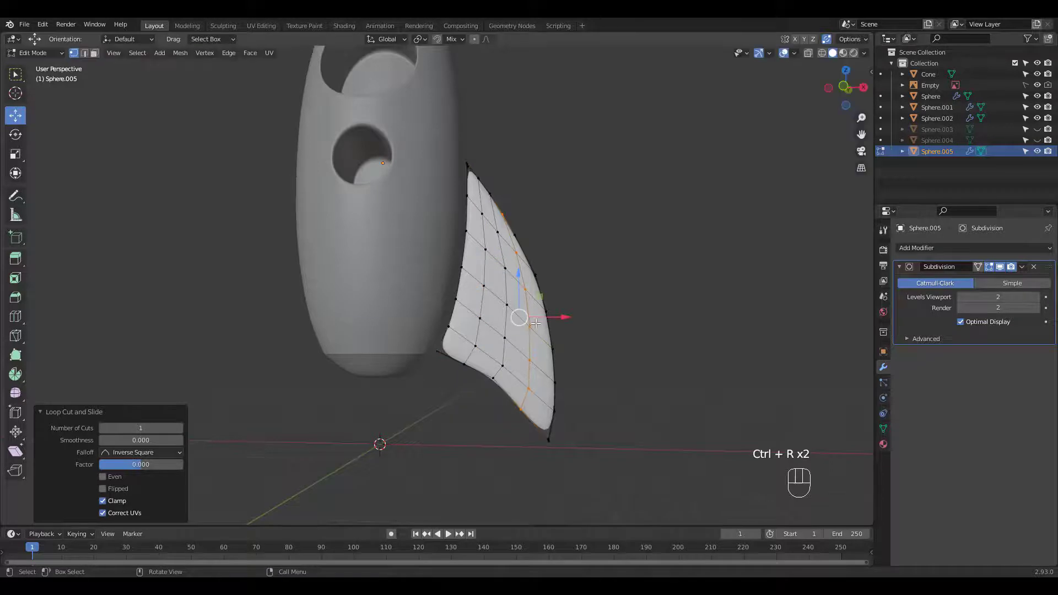
Turn on X-ray in front view and move the fin's inner bottom corner up and inward into the rocket body
{"action": "middle_click_drag", "start_coordinate": [592, 273], "coordinate": [618, 233], "text": "shift"}
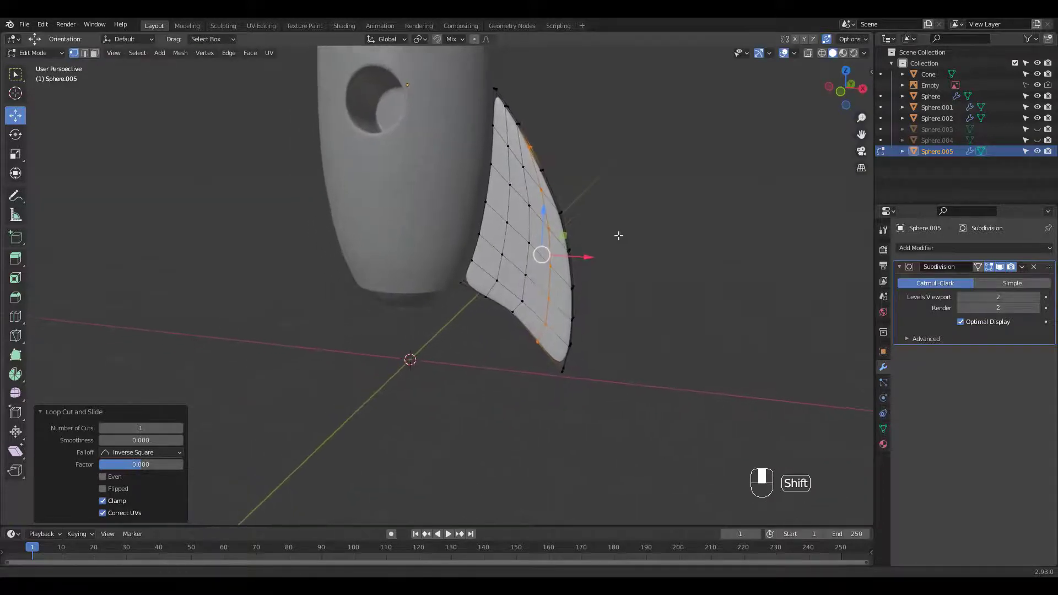
{"action": "key", "text": "KP_1"}
{"action": "key", "text": "alt+z"}
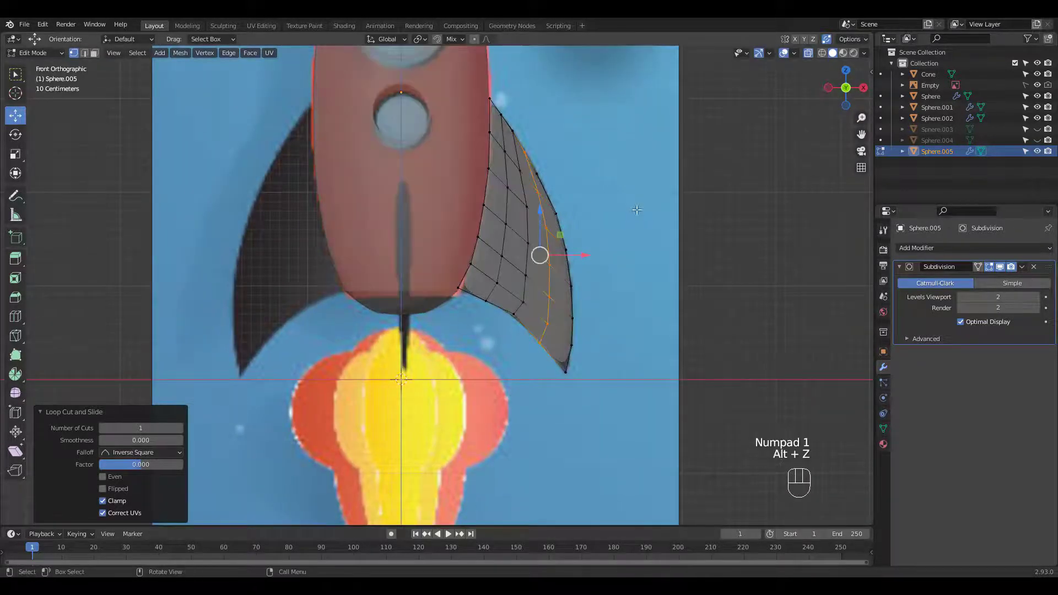
{"action": "left_click", "coordinate": [459, 289]}
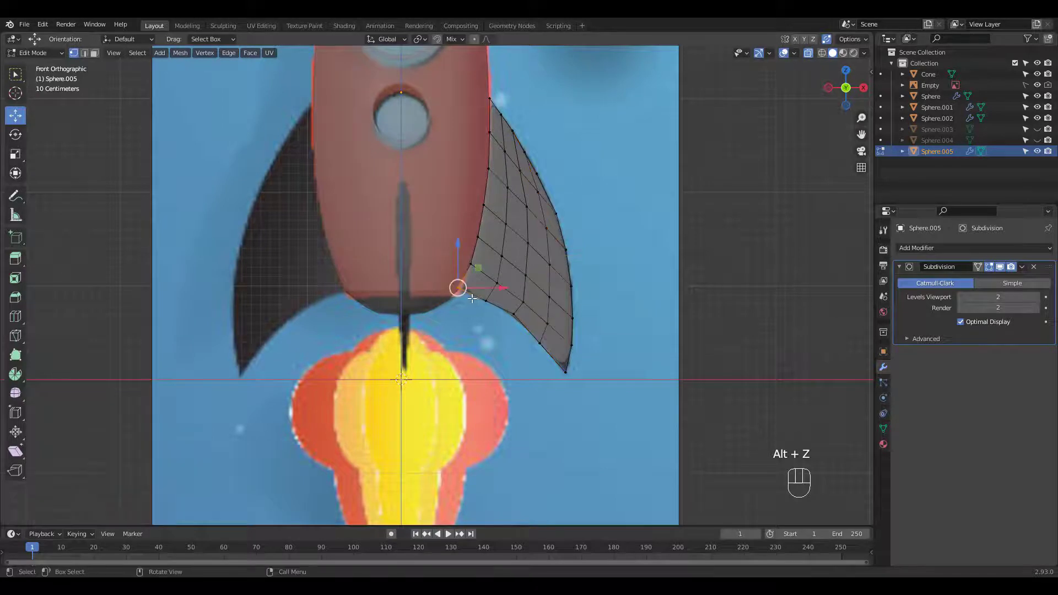
{"action": "left_click_drag", "start_coordinate": [460, 295], "coordinate": [444, 281]}
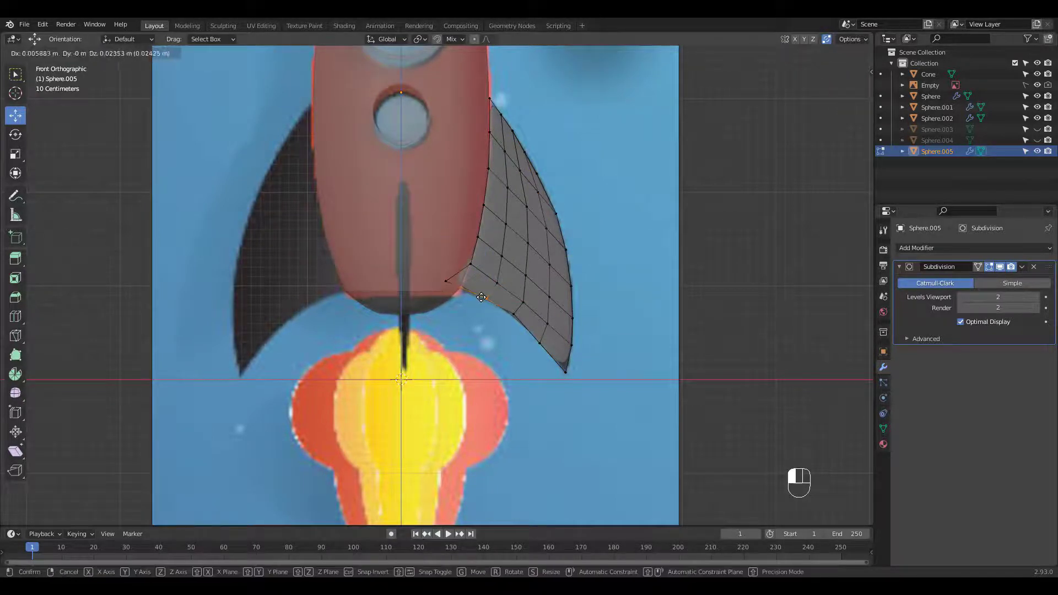
Bevel the edge at the fin's bottom tip with a width of about 0.07 m and two segments
{"action": "middle_click_drag", "start_coordinate": [588, 394], "coordinate": [597, 237]}
{"action": "key", "text": "2"}
{"action": "middle_click_drag", "start_coordinate": [598, 237], "coordinate": [579, 281]}
{"action": "left_click", "coordinate": [536, 312]}
{"action": "left_click", "coordinate": [536, 294], "text": "shift"}
{"action": "key", "text": "ctrl+b"}
{"action": "left_click", "coordinate": [620, 283]}
{"action": "mouse_move", "coordinate": [578, 281]}
{"action": "middle_mouse_down", "text": "shift"}
{"action": "mouse_move", "coordinate": [589, 309]}
{"action": "mouse_move", "coordinate": [597, 283]}
{"action": "middle_mouse_up", "text": "shift"}
In front view with vertex selection, nudge the fin's tip vertices along X and move its top vertices inward and up
{"action": "key", "text": "KP_1"}
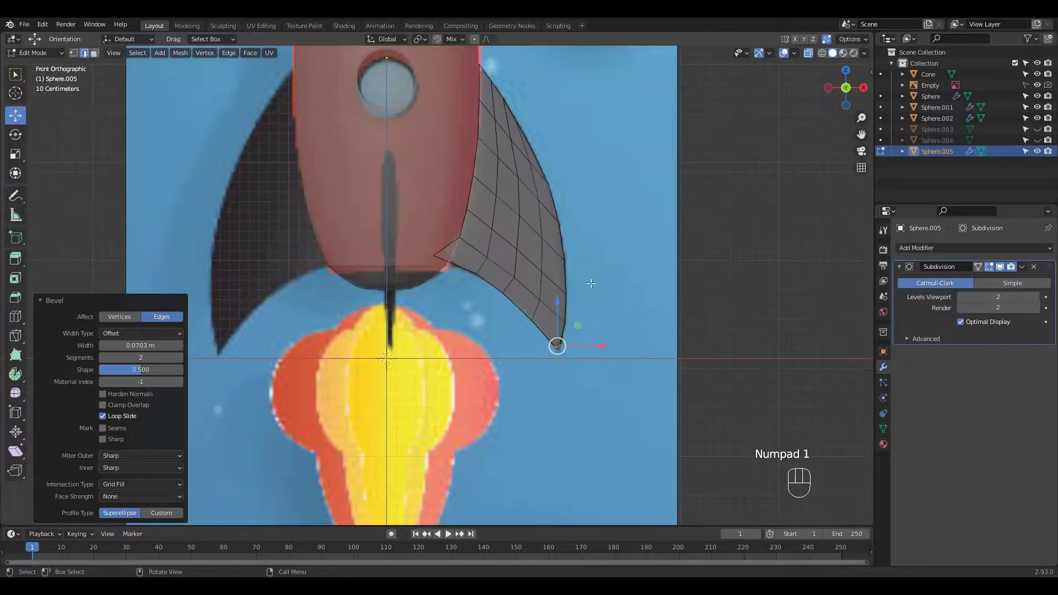
{"action": "left_click", "coordinate": [617, 299]}
{"action": "key", "text": "1"}
{"action": "left_click_drag", "start_coordinate": [593, 332], "coordinate": [532, 375]}
{"action": "left_click_drag", "start_coordinate": [557, 346], "coordinate": [559, 346]}
{"action": "middle_click_drag", "start_coordinate": [485, 99], "coordinate": [463, 156], "text": "shift"}
{"action": "left_click_drag", "start_coordinate": [432, 101], "coordinate": [466, 132]}
{"action": "left_click_drag", "start_coordinate": [494, 121], "coordinate": [487, 120]}
{"action": "left_click_drag", "start_coordinate": [451, 84], "coordinate": [451, 79]}
Shift the vertices along the fin's lower inner edge toward the body, the last group by about -0.034 m along X
{"action": "left_click_drag", "start_coordinate": [440, 147], "coordinate": [462, 247]}
{"action": "left_click_drag", "start_coordinate": [426, 259], "coordinate": [448, 274], "text": "shift"}
{"action": "left_click_drag", "start_coordinate": [494, 212], "coordinate": [492, 213]}
{"action": "left_click_drag", "start_coordinate": [423, 285], "coordinate": [447, 303]}
{"action": "left_click_drag", "start_coordinate": [480, 294], "coordinate": [478, 294]}
{"action": "middle_click_drag", "start_coordinate": [613, 208], "coordinate": [618, 245], "text": "ctrl"}
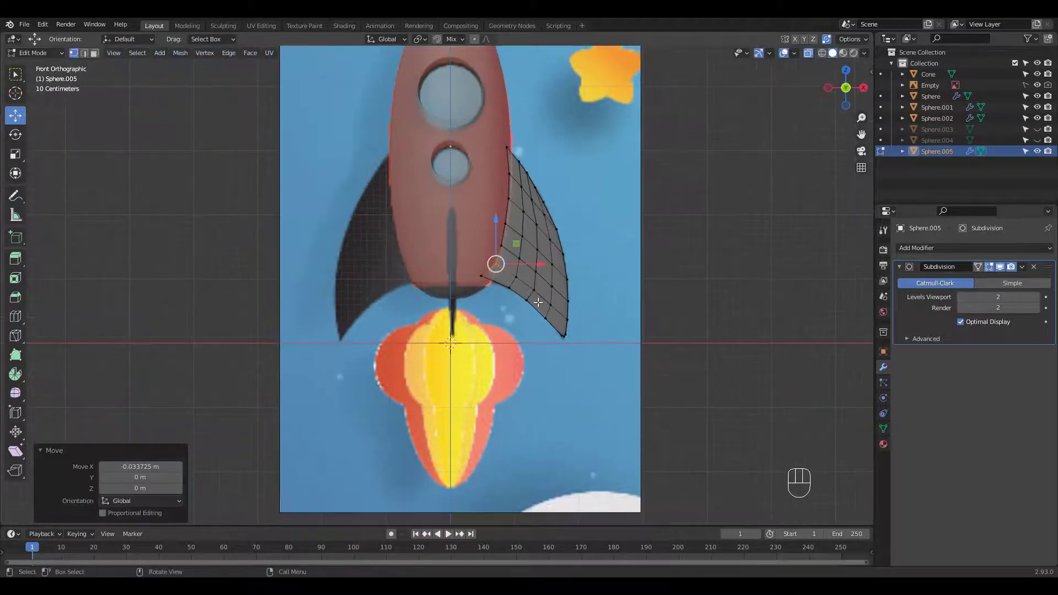
Pull the next lower-edge vertices inward along X and inspect the smoothed fin in Object Mode without X-ray
{"action": "left_click_drag", "start_coordinate": [524, 280], "coordinate": [543, 299]}
{"action": "left_click_drag", "start_coordinate": [534, 291], "coordinate": [531, 289]}
{"action": "mouse_move", "coordinate": [507, 267]}
{"action": "left_mouse_down"}
{"action": "mouse_move", "coordinate": [524, 285]}
{"action": "mouse_move", "coordinate": [516, 276]}
{"action": "left_mouse_up"}
{"action": "mouse_move", "coordinate": [641, 219]}
{"action": "middle_mouse_down", "text": "ctrl"}
{"action": "mouse_move", "coordinate": [626, 260]}
{"action": "mouse_move", "coordinate": [654, 254]}
{"action": "mouse_move", "coordinate": [571, 217]}
{"action": "mouse_move", "coordinate": [658, 214]}
{"action": "middle_mouse_up", "text": "ctrl"}
{"action": "key", "text": "alt+z"}
{"action": "key", "text": "Tab"}
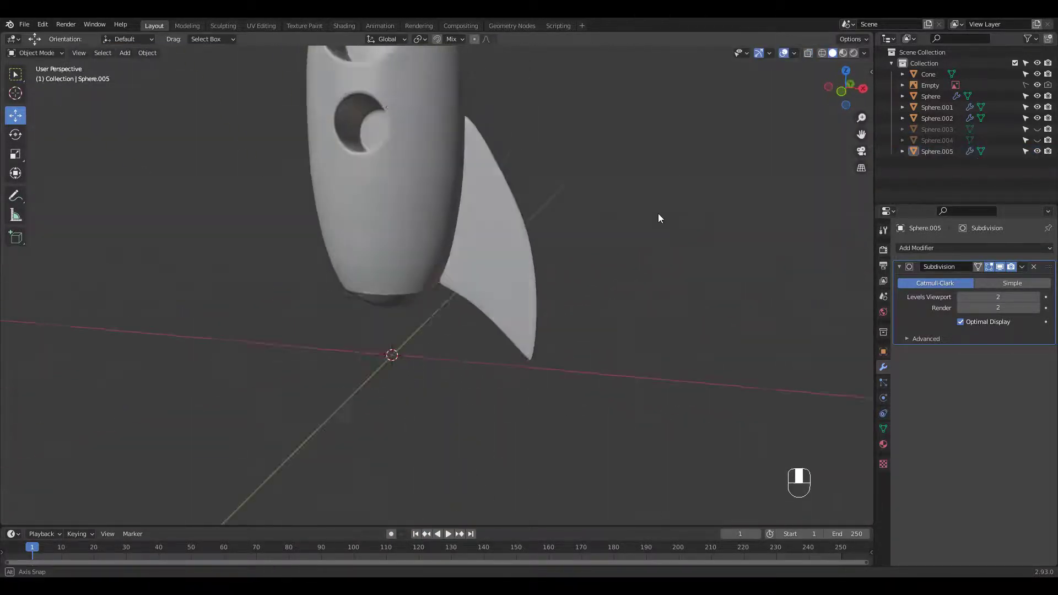
Return to Edit Mode with X-ray in front view and nudge the vertices near the middle of the fin's lower edge
{"action": "key", "text": "KP_1"}
{"action": "key", "text": "Tab"}
{"action": "key", "text": "alt+z"}
{"action": "left_click", "coordinate": [530, 305], "text": "shift"}
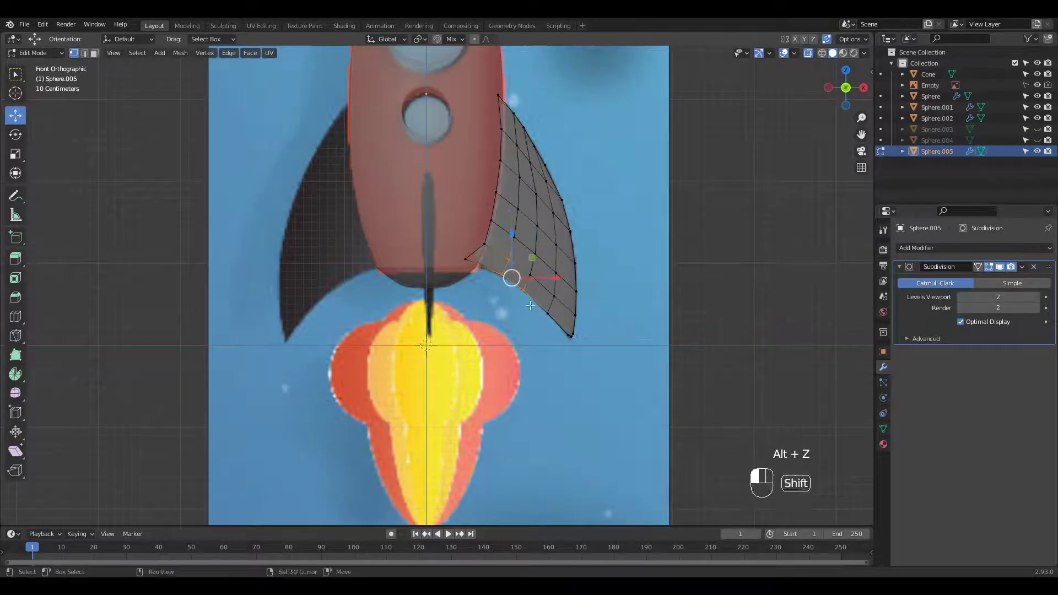
{"action": "left_click", "coordinate": [530, 275], "text": "shift"}
{"action": "left_click_drag", "start_coordinate": [515, 276], "coordinate": [516, 273]}
Move the fin's lower-edge middle vertex about 0.02 m in X and 0.027 m in Z to match the reference curve
{"action": "middle_click_drag", "start_coordinate": [633, 243], "coordinate": [680, 238]}
{"action": "key", "text": "KP_1"}
{"action": "left_click", "coordinate": [679, 249]}
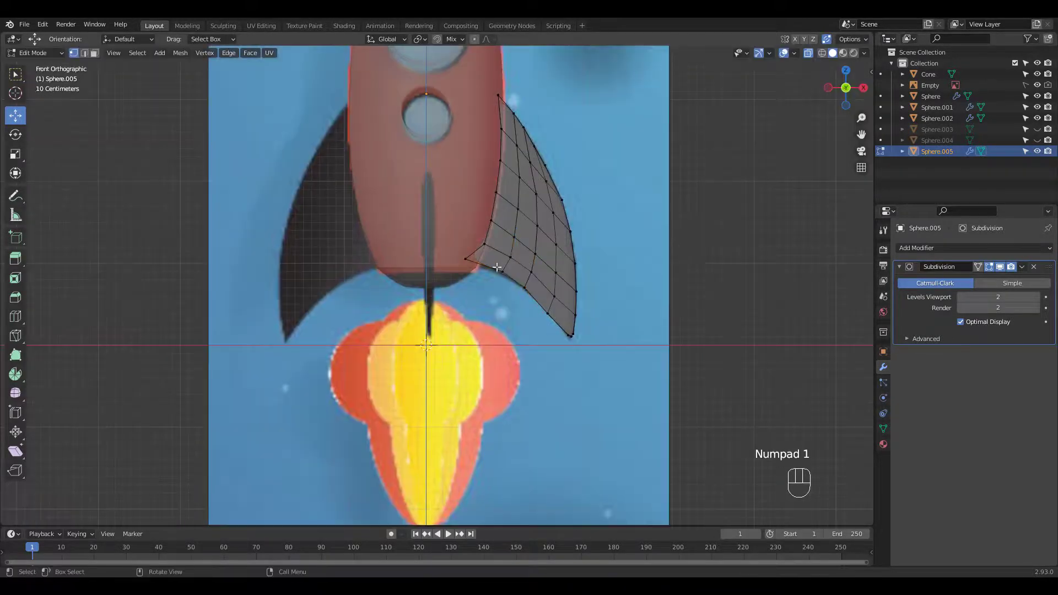
{"action": "left_click_drag", "start_coordinate": [497, 267], "coordinate": [501, 287]}
{"action": "left_click_drag", "start_coordinate": [524, 288], "coordinate": [521, 290]}
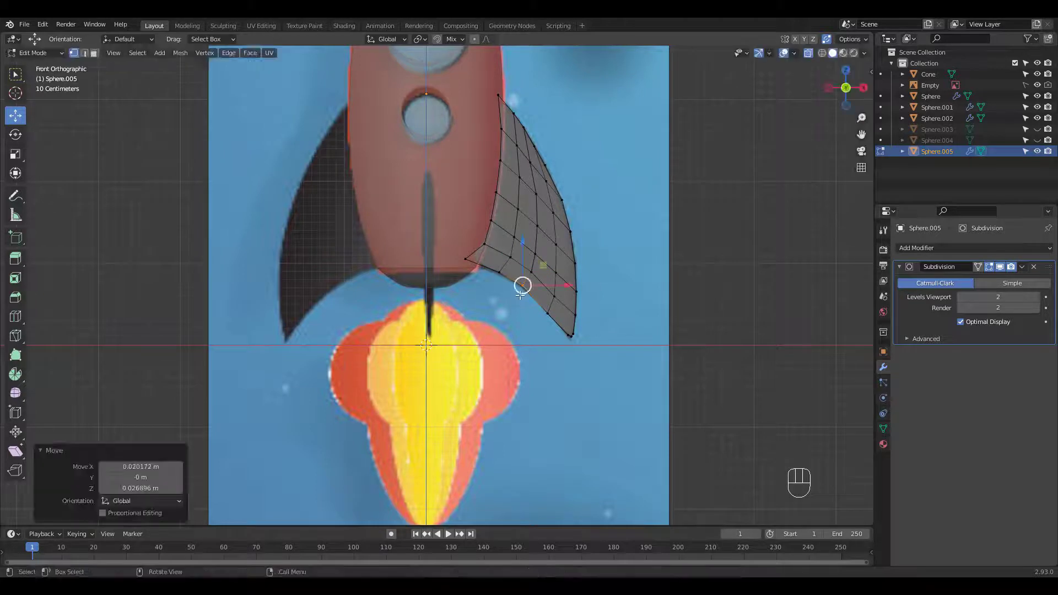
Nudge the lower-edge vertex nearest the body about -0.007 m along X and Z, checking it with overlays and X-ray toggled
{"action": "key", "text": "alt+z"}
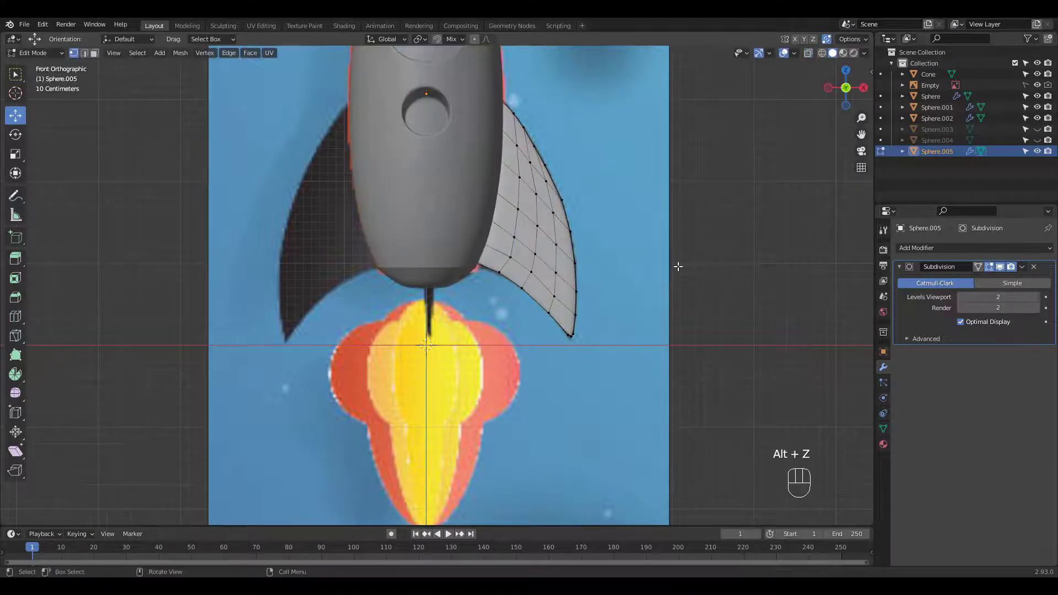
{"action": "left_click", "coordinate": [784, 52]}
{"action": "left_click", "coordinate": [784, 52]}
{"action": "key", "text": "alt+z"}
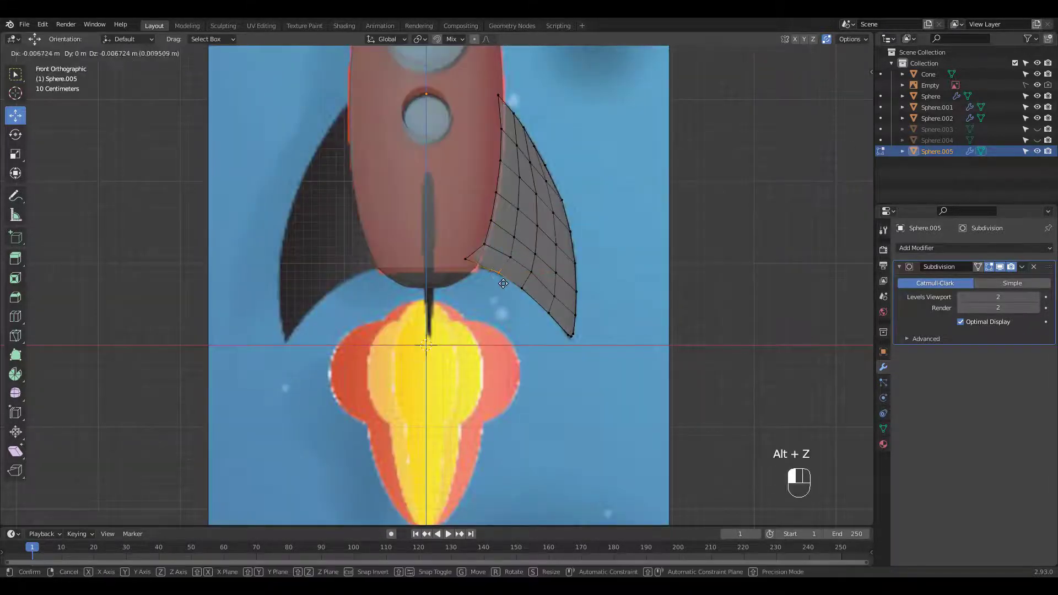
{"action": "key", "text": "alt+z"}
Compare the fin's shape with the reference in front view, with overlays and X-ray switched on and off
{"action": "left_click", "coordinate": [784, 52]}
{"action": "left_click", "coordinate": [784, 52]}
{"action": "key", "text": "KP_1"}
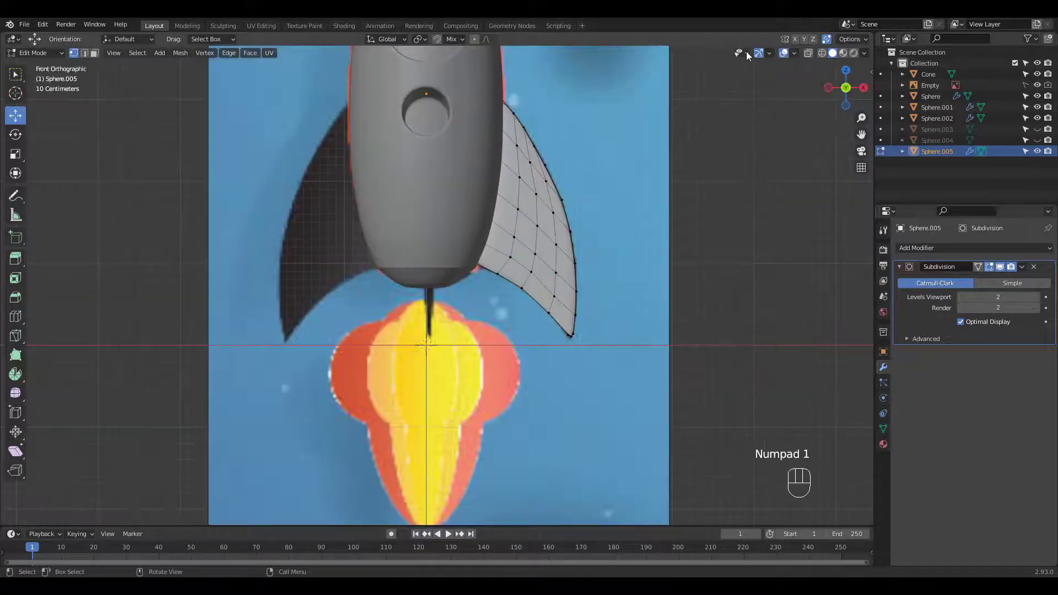
{"action": "key", "text": "alt+z"}
{"action": "key", "text": "alt+z"}
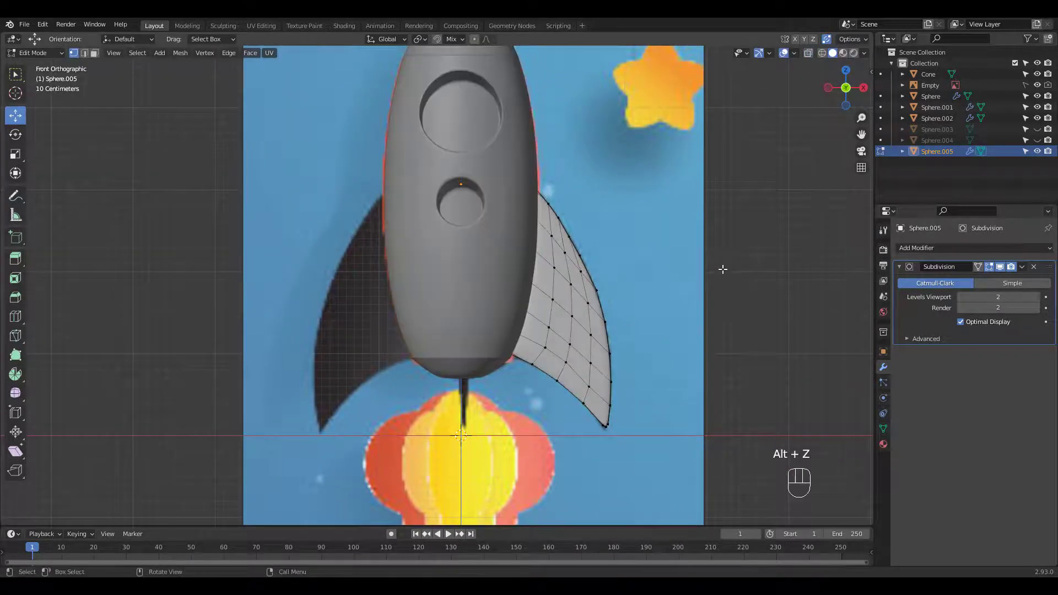
Return to Object Mode and apply all transforms (location, rotation and scale) to the fin
{"action": "scroll", "coordinate": [609, 191], "scroll_direction": "down", "scroll_amount": 4}
{"action": "middle_click_drag", "start_coordinate": [573, 188], "coordinate": [633, 170]}
{"action": "key", "text": "Tab"}
{"action": "middle_click_drag", "start_coordinate": [617, 220], "coordinate": [583, 212], "text": "shift"}
{"action": "key", "text": "ctrl+a"}
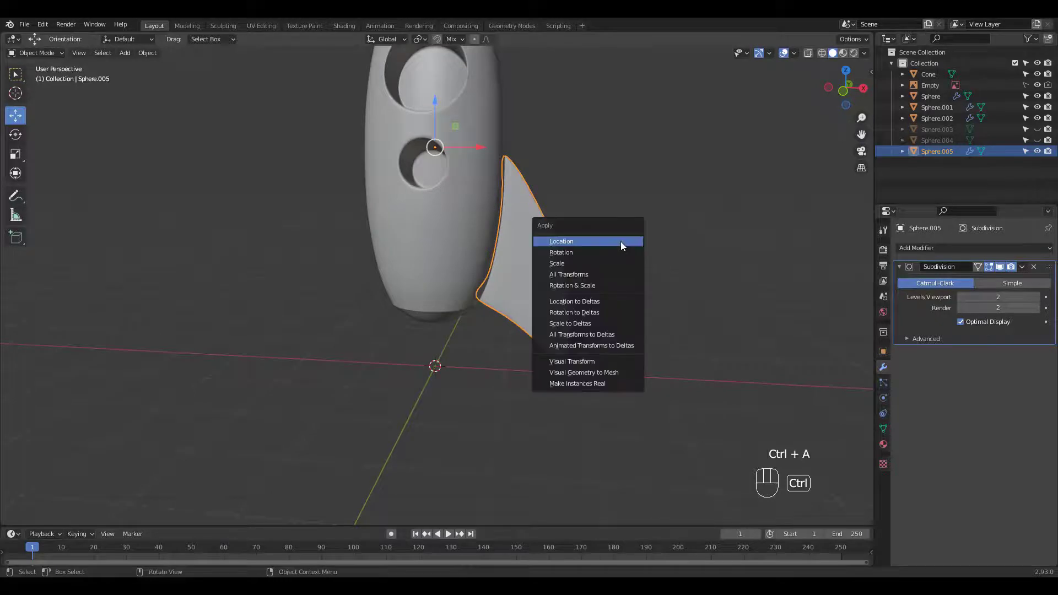
{"action": "left_click", "coordinate": [614, 275]}
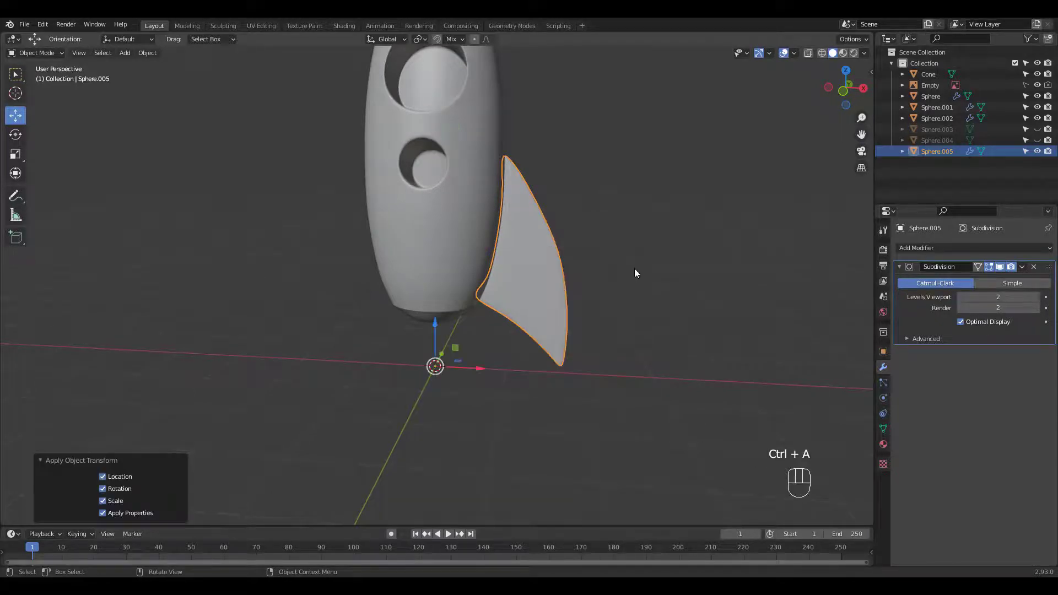
Add a Plain Axes empty at the world origin
{"action": "key", "text": "shift+a"}
{"action": "mouse_move", "coordinate": [631, 273]}
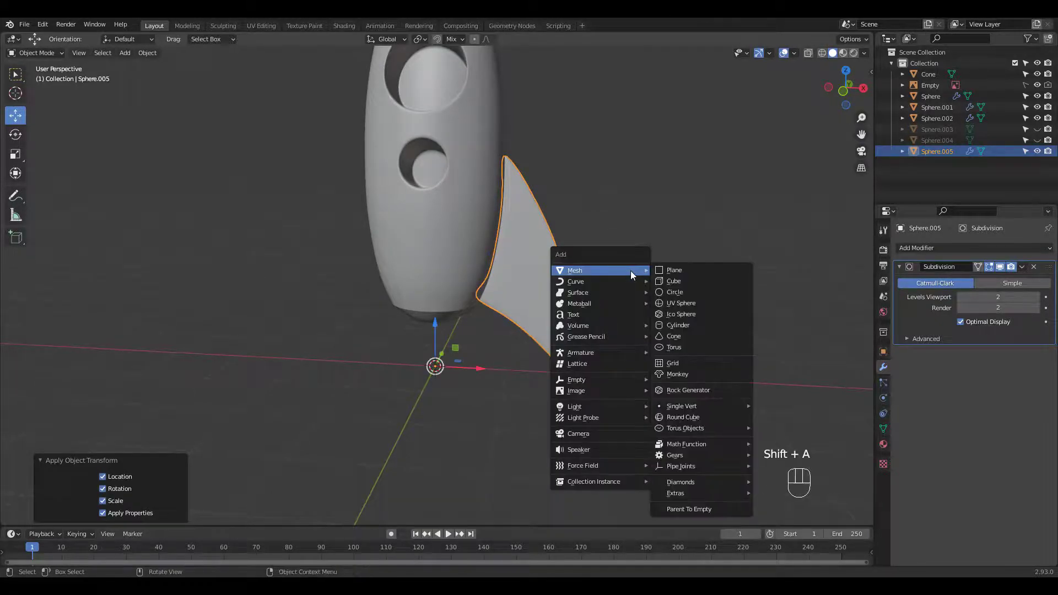
{"action": "mouse_move", "coordinate": [594, 379]}
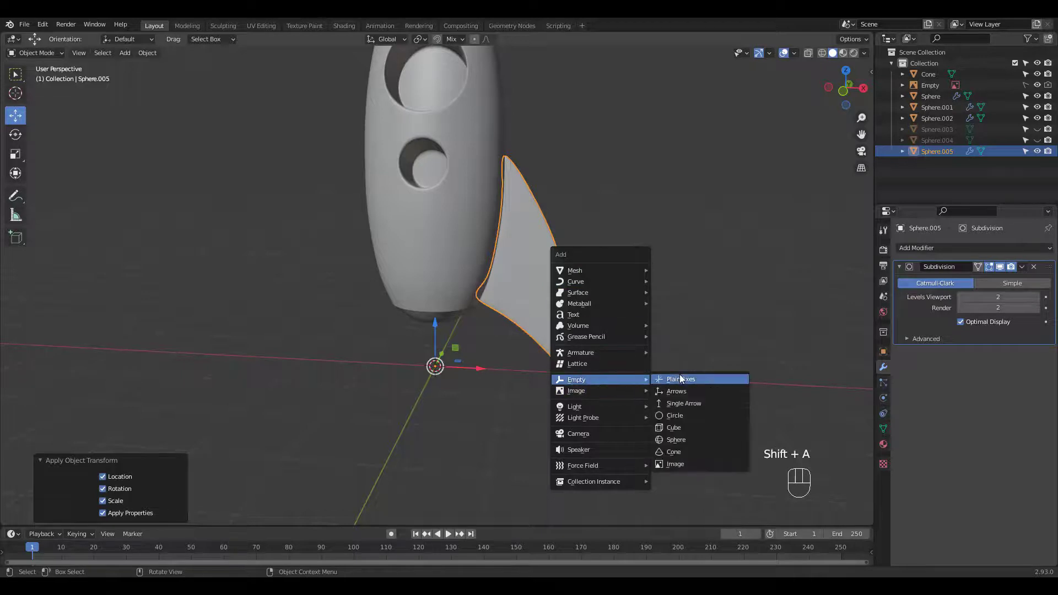
{"action": "left_click", "coordinate": [680, 380]}
Add an Array modifier to the fin with a count of 3 and Object Offset driven by the Plain Axes empty
{"action": "left_click", "coordinate": [562, 311]}
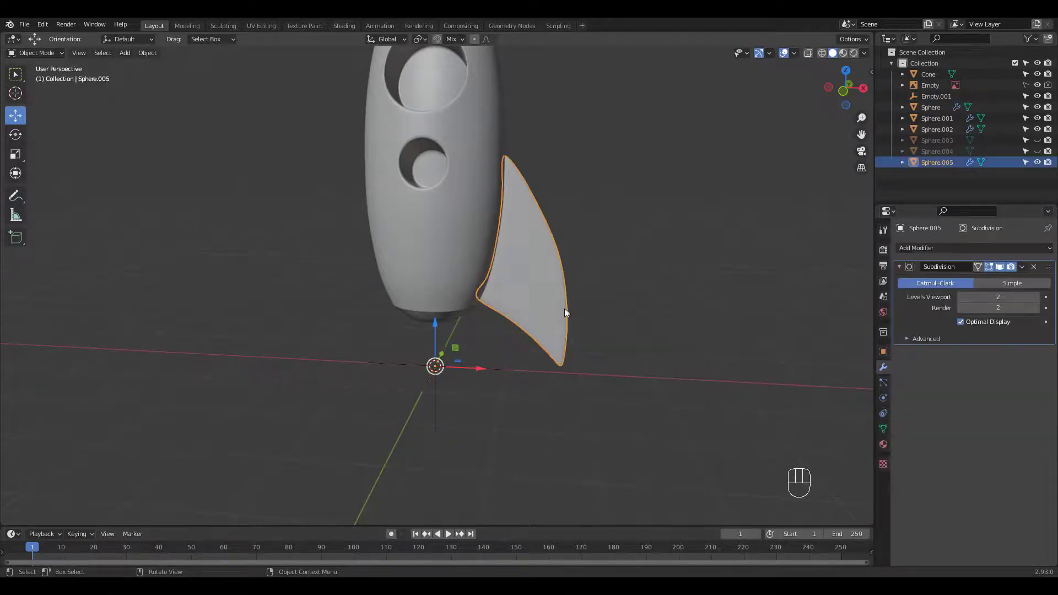
{"action": "left_click", "coordinate": [919, 248]}
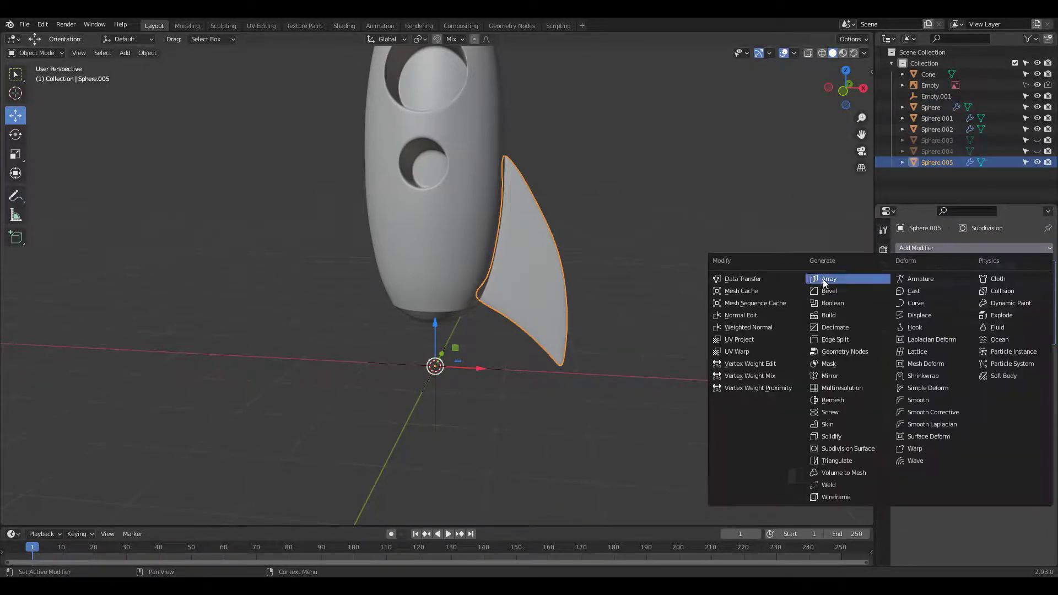
{"action": "left_click", "coordinate": [821, 278]}
{"action": "left_click", "coordinate": [1036, 384]}
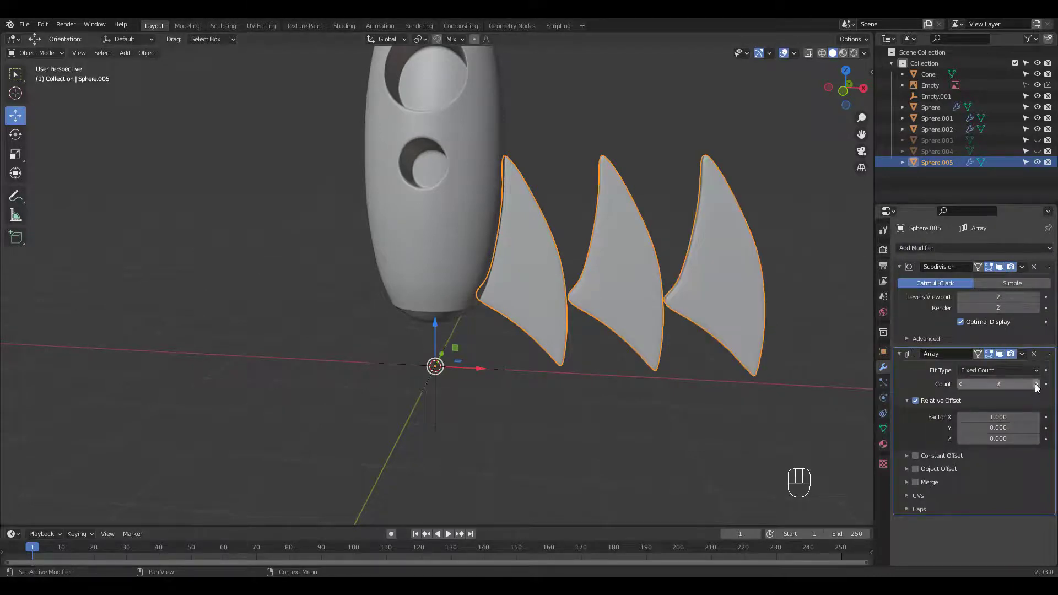
{"action": "left_click", "coordinate": [915, 469]}
{"action": "left_click", "coordinate": [907, 468]}
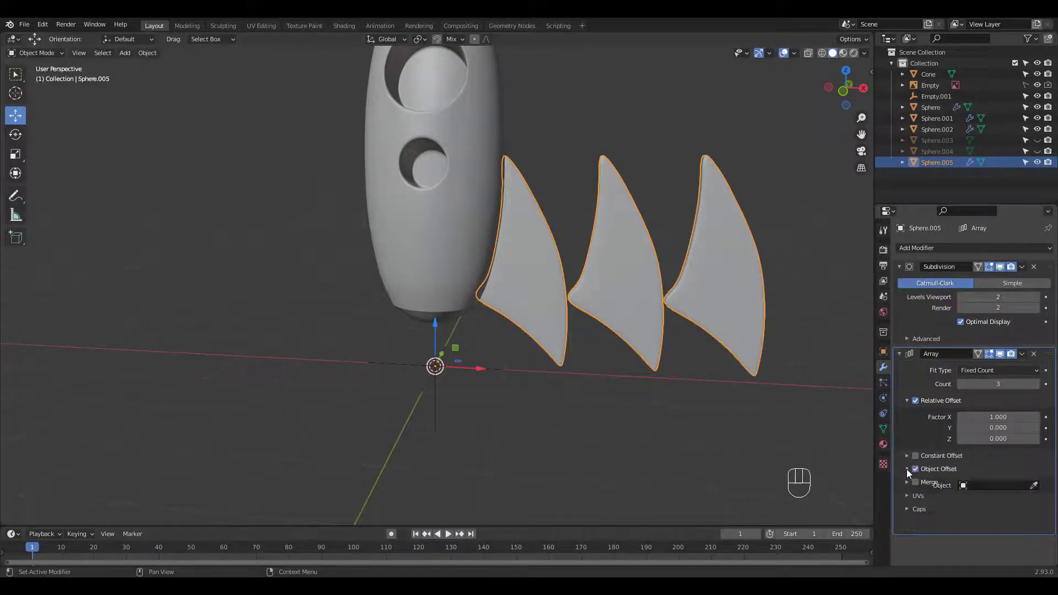
{"action": "left_click", "coordinate": [1033, 485]}
{"action": "left_click", "coordinate": [439, 395]}
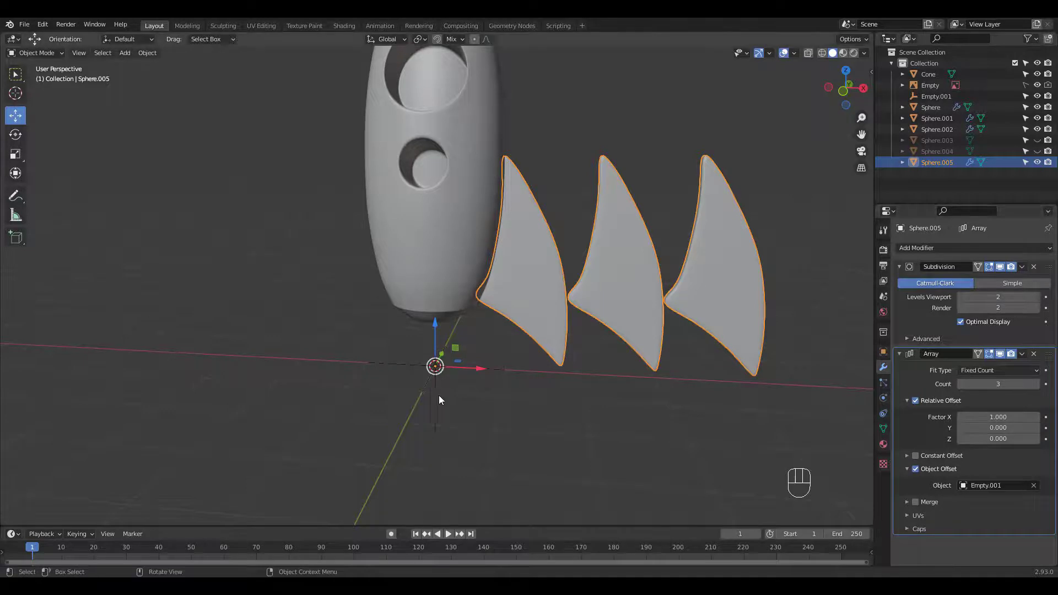
Try a Z rotation of 120° on the Plain Axes empty, and undo it
{"action": "left_click", "coordinate": [436, 391]}
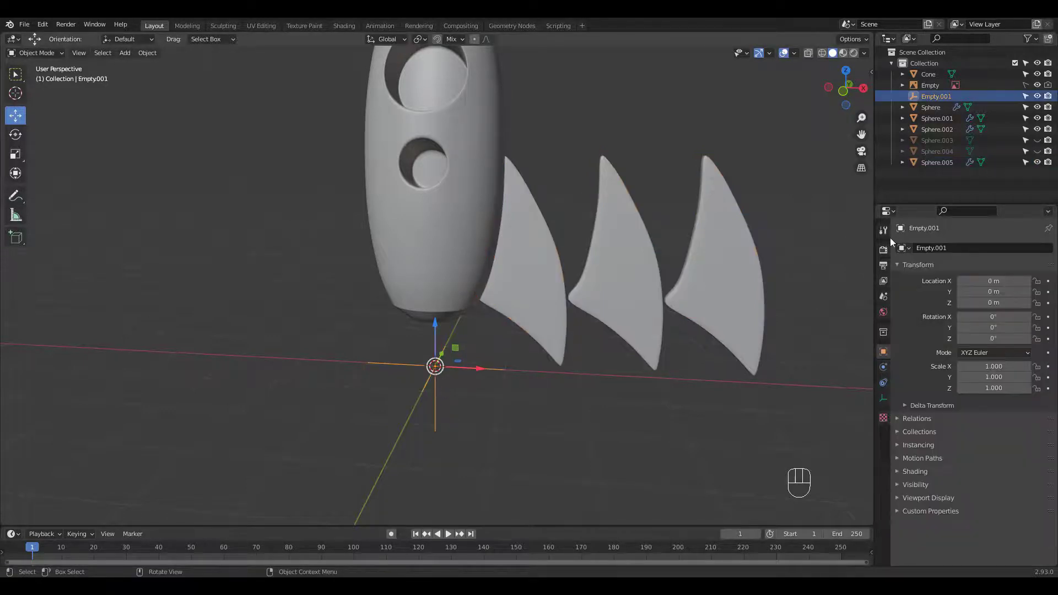
{"action": "left_click", "coordinate": [991, 335]}
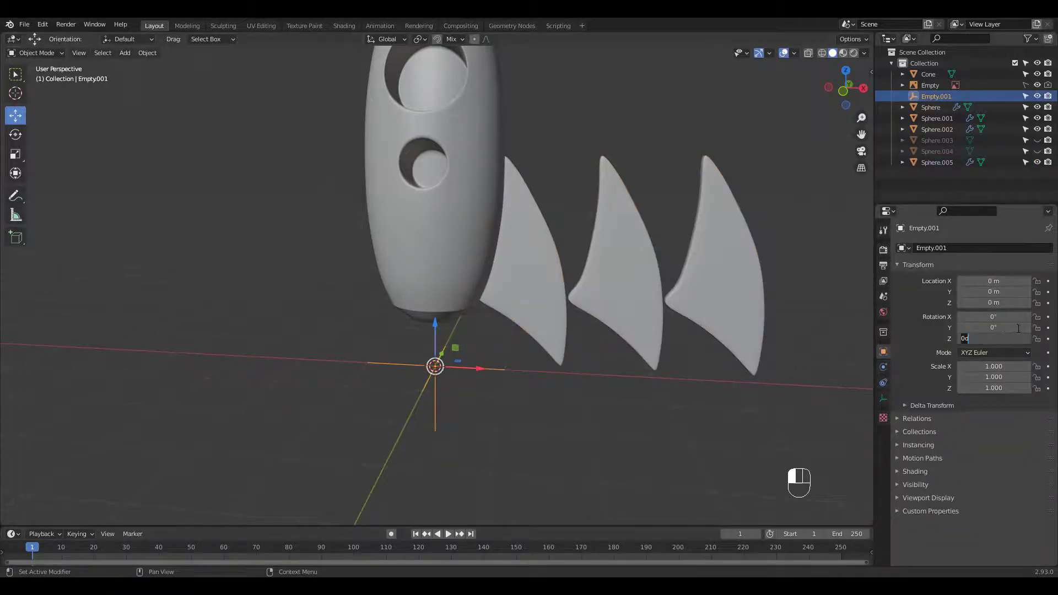
{"action": "type", "text": "120"}
{"action": "key", "text": "Return"}
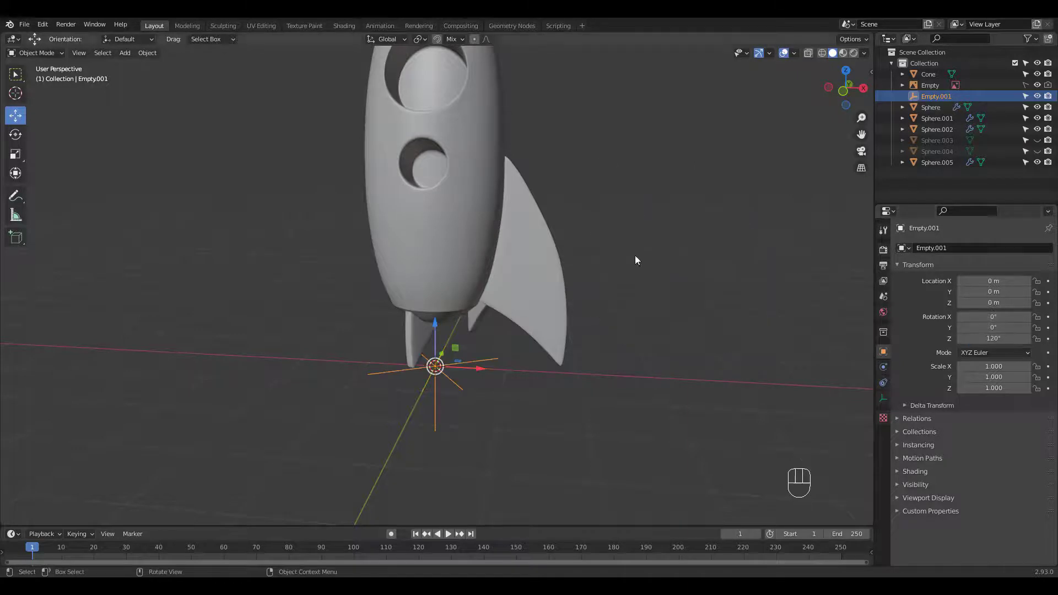
{"action": "middle_click_drag", "start_coordinate": [560, 256], "coordinate": [599, 250], "text": "shift"}
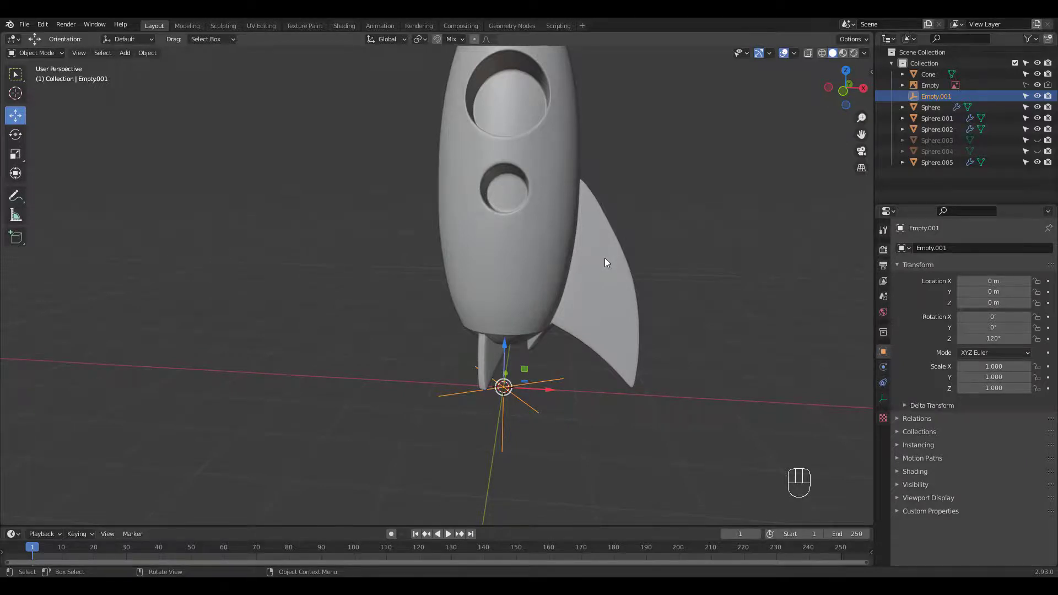
{"action": "middle_click_drag", "start_coordinate": [604, 257], "coordinate": [544, 185]}
{"action": "key", "text": "ctrl+z"}
{"action": "key", "text": "ctrl+z"}
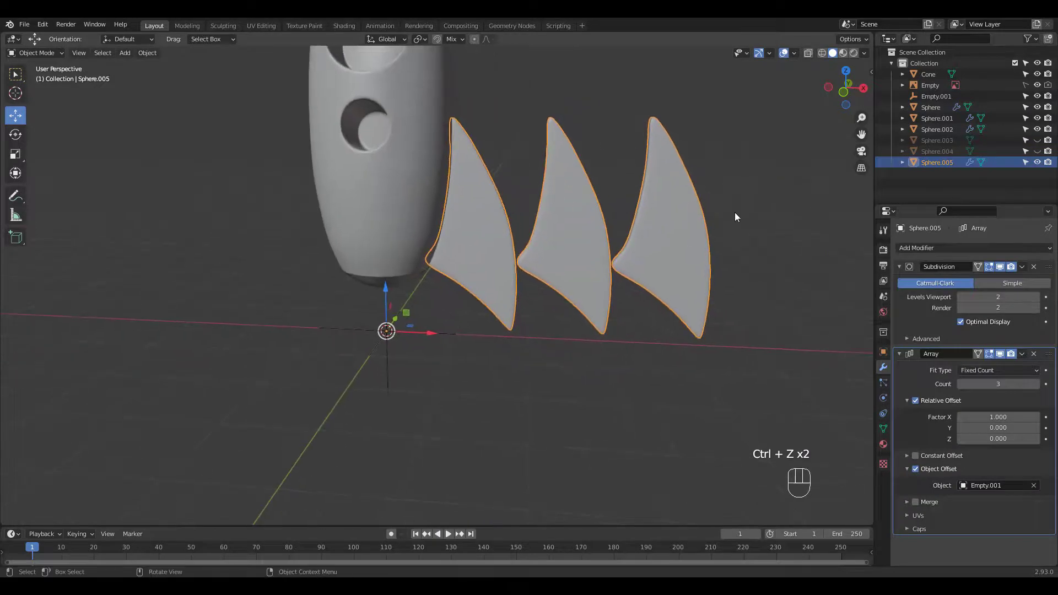
Reapply all transforms to the arrayed fin and deselect it
{"action": "left_click", "coordinate": [766, 183]}
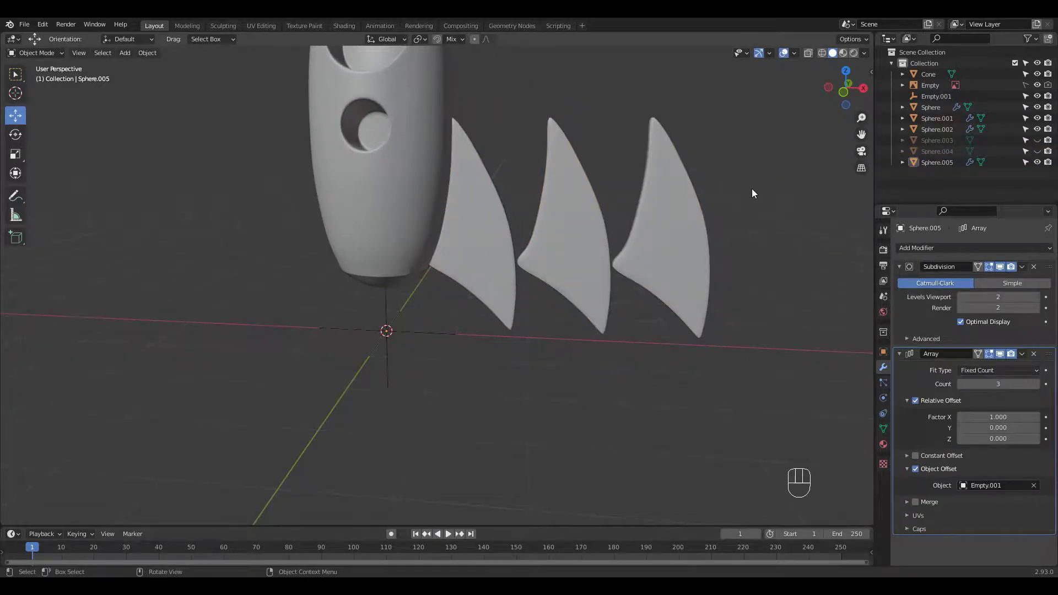
{"action": "left_click", "coordinate": [485, 285]}
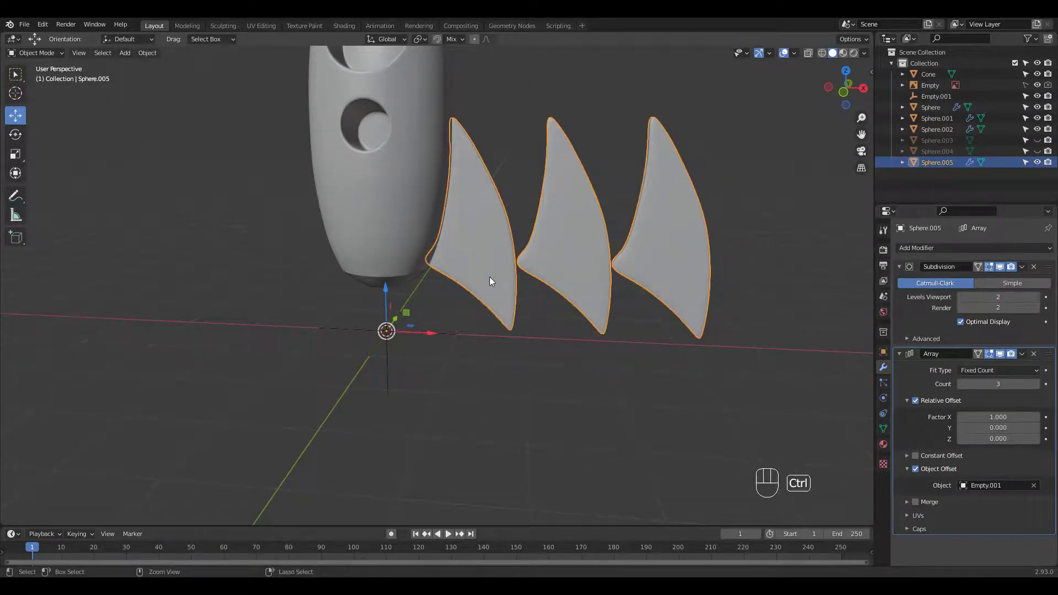
{"action": "key", "text": "ctrl+a"}
{"action": "left_click", "coordinate": [490, 277]}
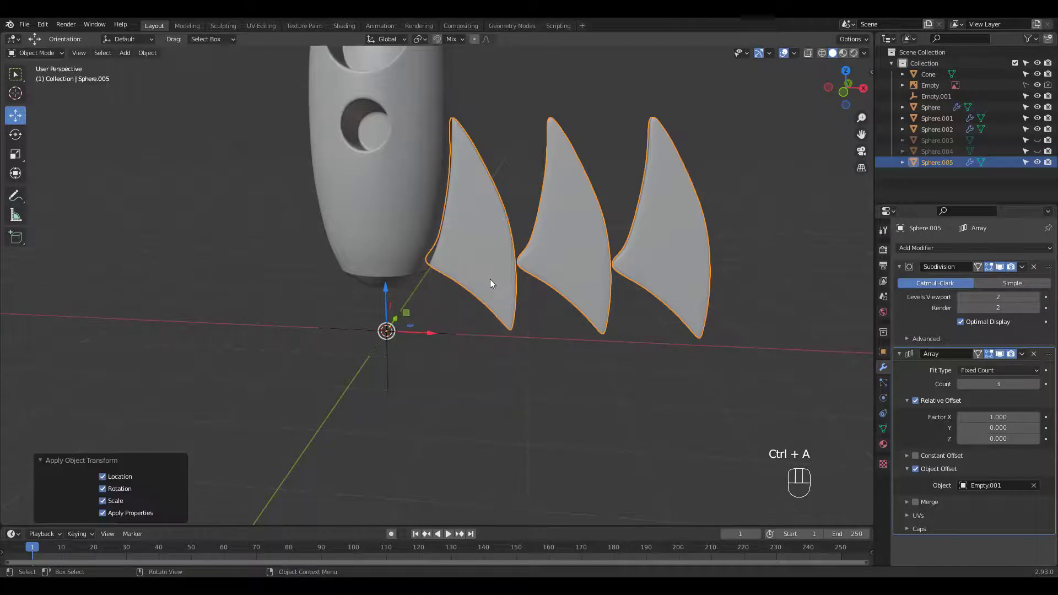
{"action": "left_click", "coordinate": [493, 396]}
{"action": "left_click", "coordinate": [485, 292]}
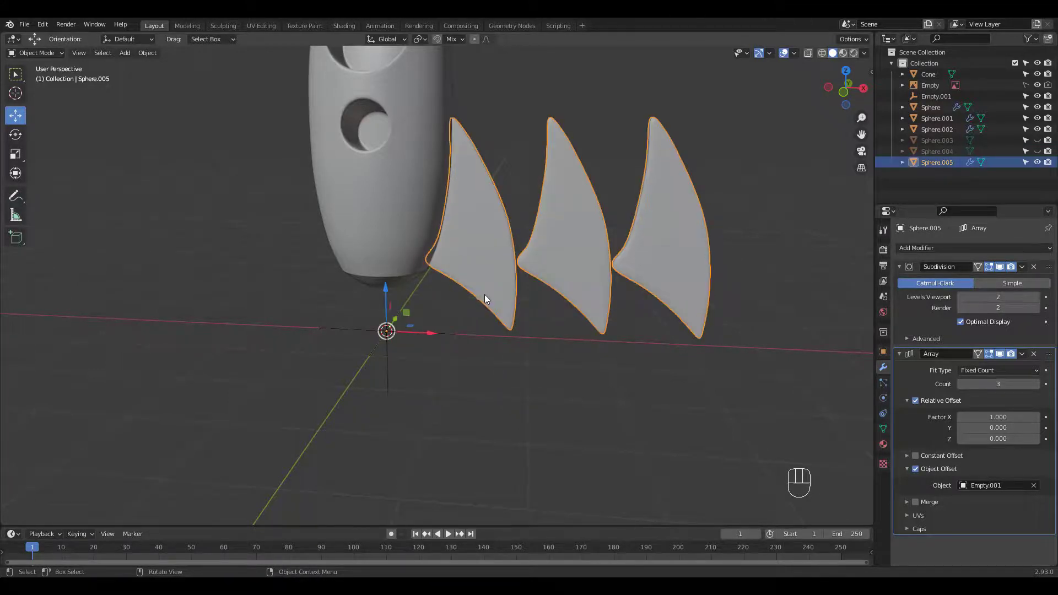
{"action": "left_click", "coordinate": [461, 361]}
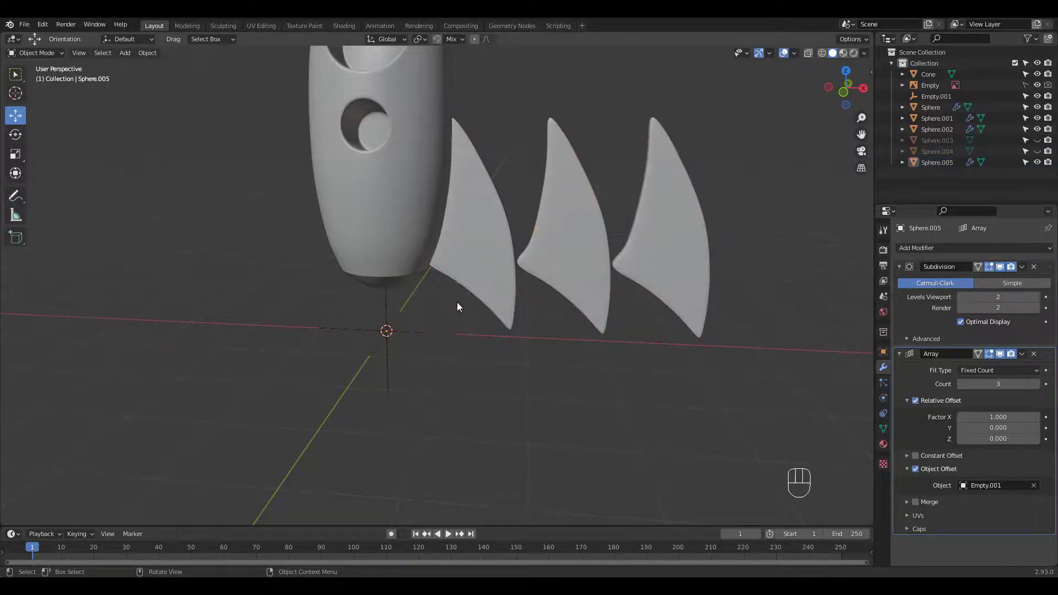
Turn off Relative Offset in the fin's array and set the Plain Axes empty's Z rotation to 120°
{"action": "left_click", "coordinate": [915, 401]}
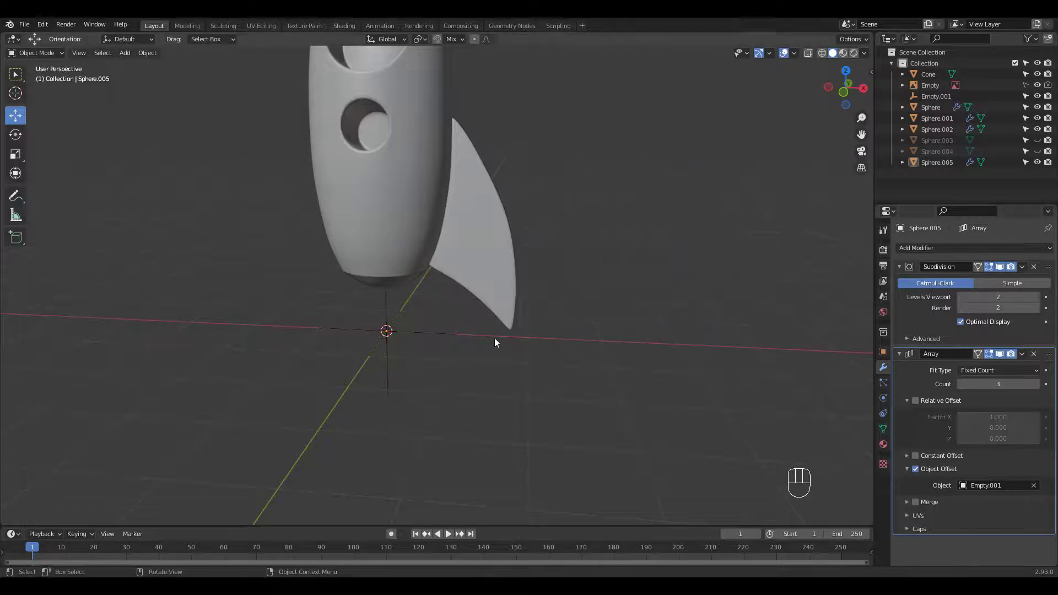
{"action": "left_click", "coordinate": [396, 336]}
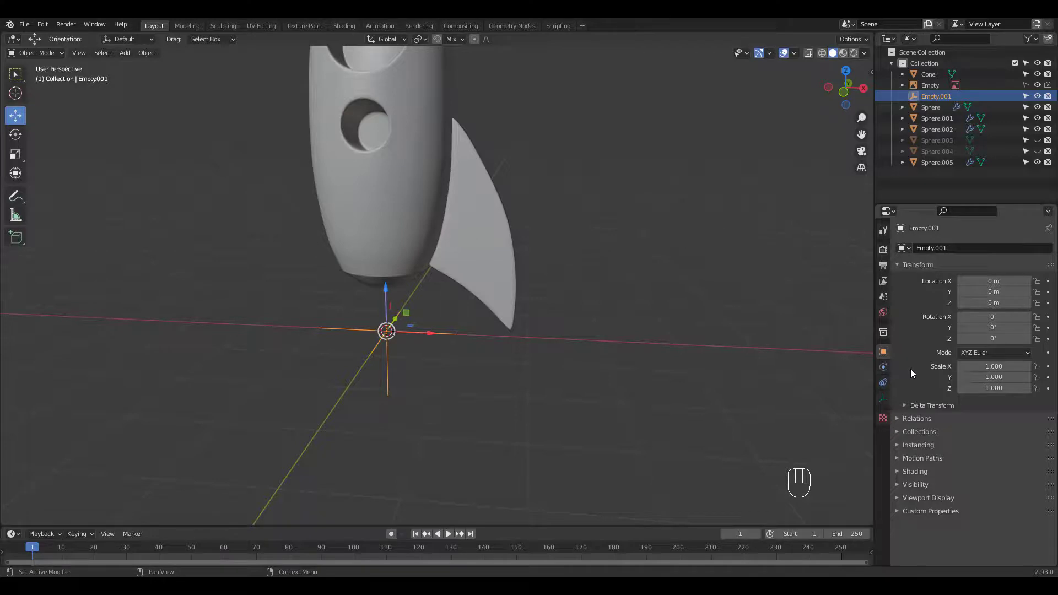
{"action": "left_click", "coordinate": [992, 337]}
{"action": "type", "text": "120"}
{"action": "key", "text": "Return"}
In Edit Mode from top view, rotate all of the fin's geometry 90° about Z with the 3D Cursor as pivot
{"action": "middle_click_drag", "start_coordinate": [574, 201], "coordinate": [514, 331]}
{"action": "left_click", "coordinate": [518, 256]}
{"action": "key", "text": "Tab"}
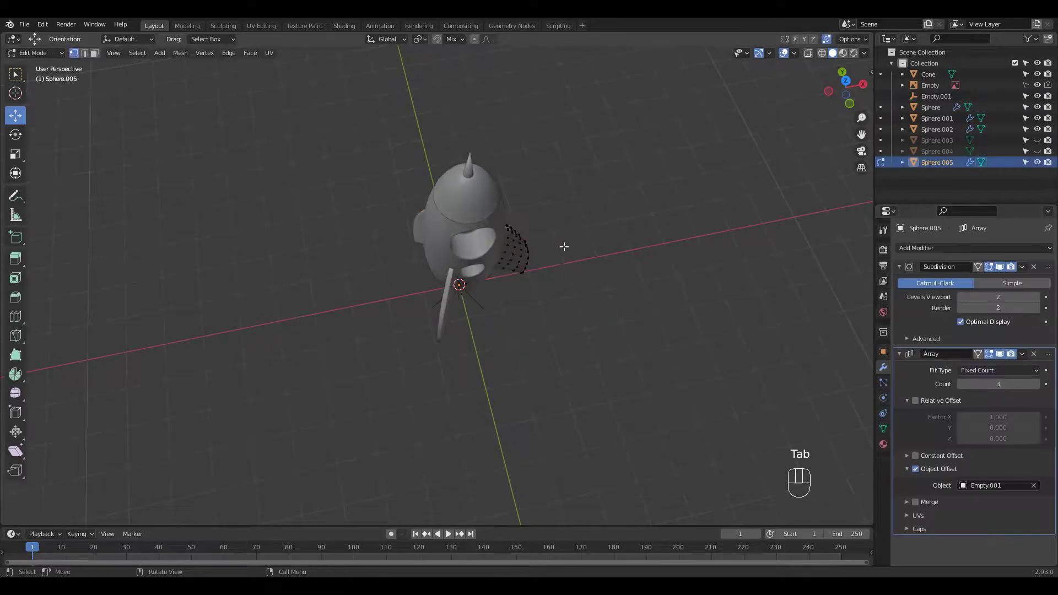
{"action": "key", "text": "a"}
{"action": "key", "text": "KP_7"}
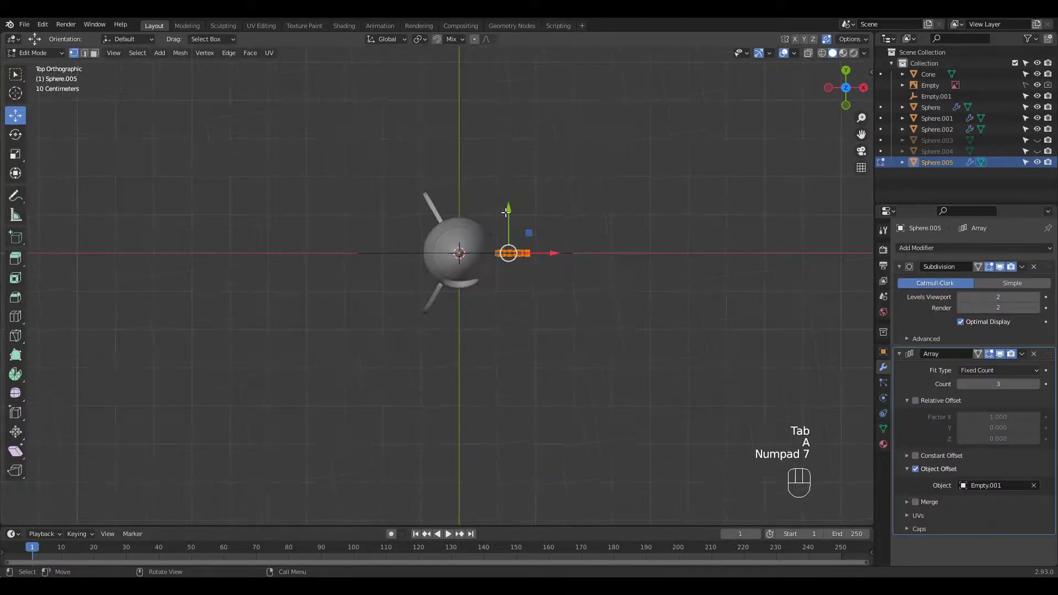
{"action": "middle_click_drag", "start_coordinate": [506, 214], "coordinate": [515, 193], "text": "ctrl"}
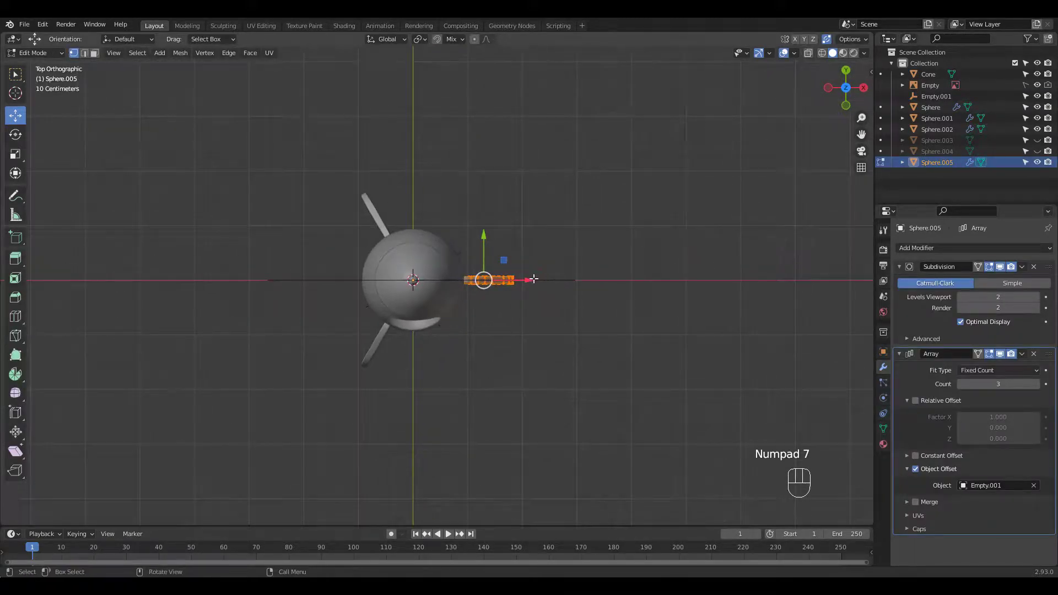
{"action": "key", "text": "period"}
{"action": "left_click", "coordinate": [606, 279]}
{"action": "key", "text": "shift+space"}
{"action": "key", "text": "r"}
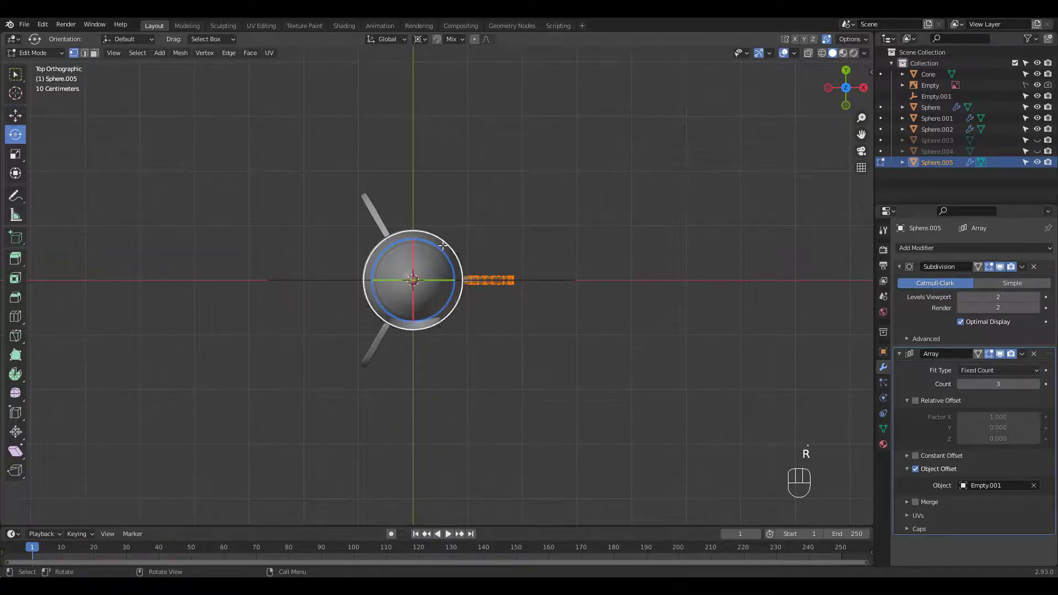
{"action": "left_click_drag", "start_coordinate": [443, 245], "coordinate": [299, 205]}
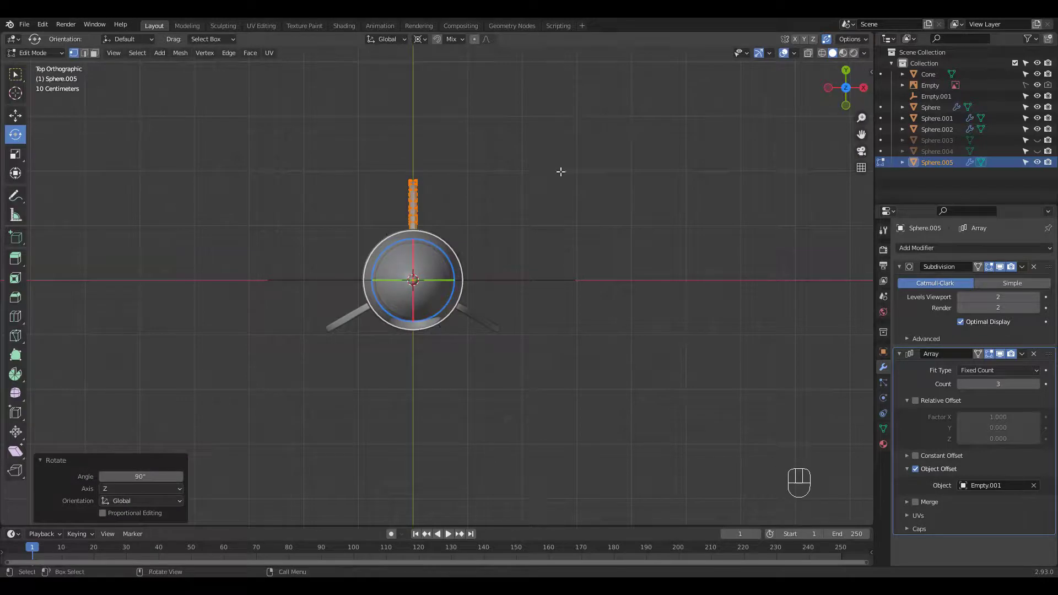
Restore the pivot point to Median Point, return to Object Mode with the Move tool, and deselect the fins
{"action": "key", "text": "period"}
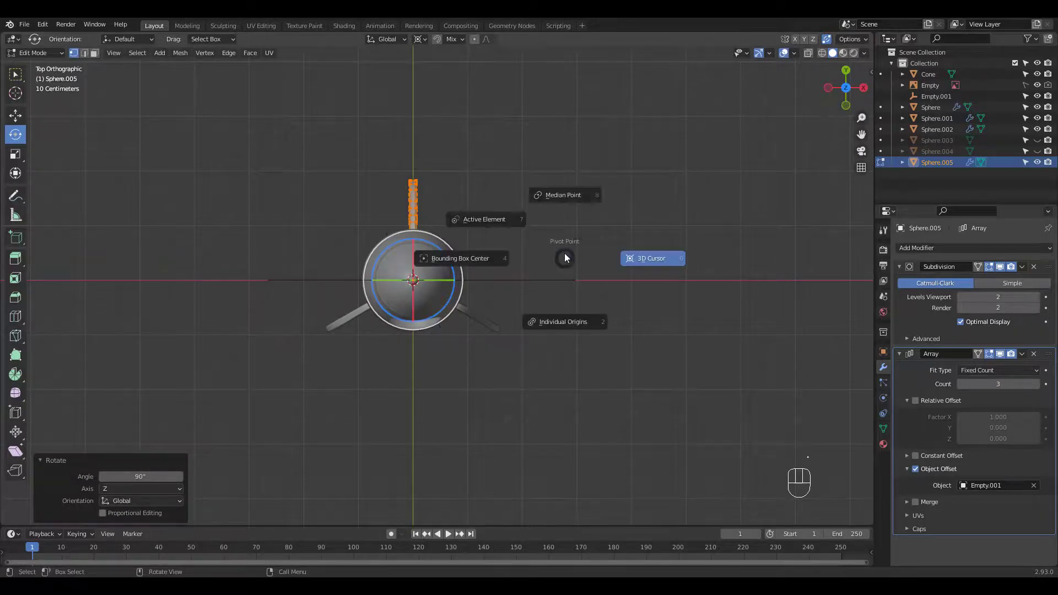
{"action": "left_click", "coordinate": [568, 194]}
{"action": "middle_click_drag", "start_coordinate": [577, 272], "coordinate": [585, 253], "text": "shift"}
{"action": "key", "text": "Tab"}
{"action": "left_click", "coordinate": [559, 286]}
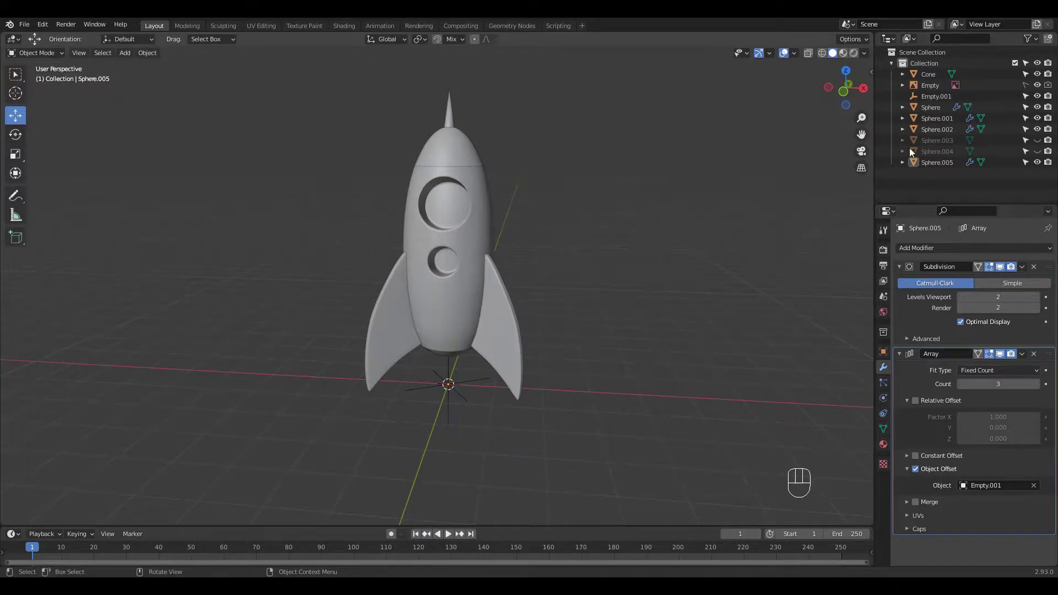
Unhide the two window pieces Sphere.003 and Sphere.004 and give both a level 2 Subdivision modifier
{"action": "left_click", "coordinate": [1036, 140]}
{"action": "left_click", "coordinate": [1036, 151]}
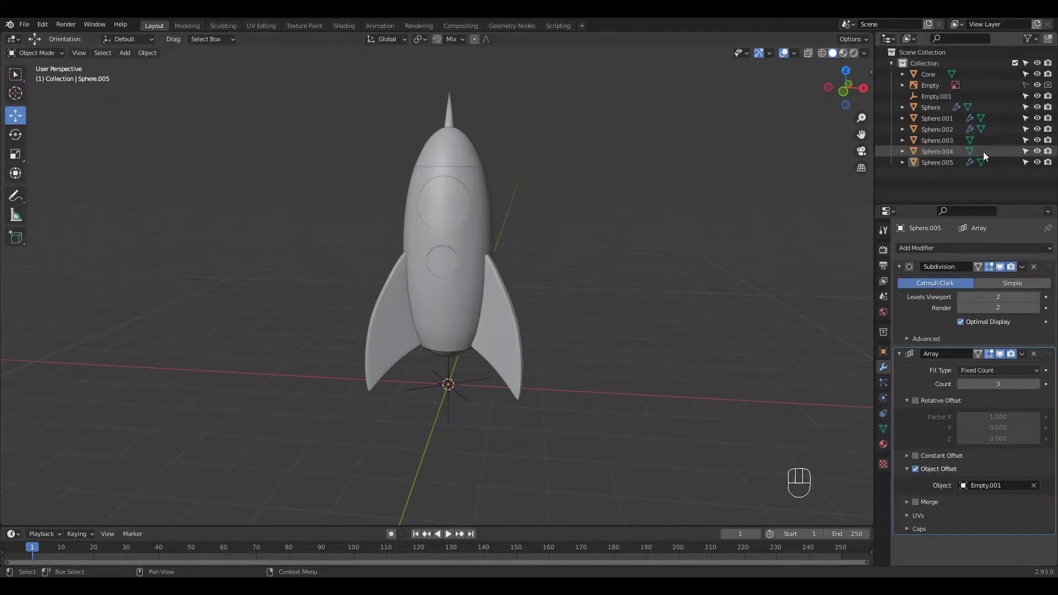
{"action": "left_click", "coordinate": [444, 211]}
{"action": "left_click", "coordinate": [446, 260], "text": "ctrl"}
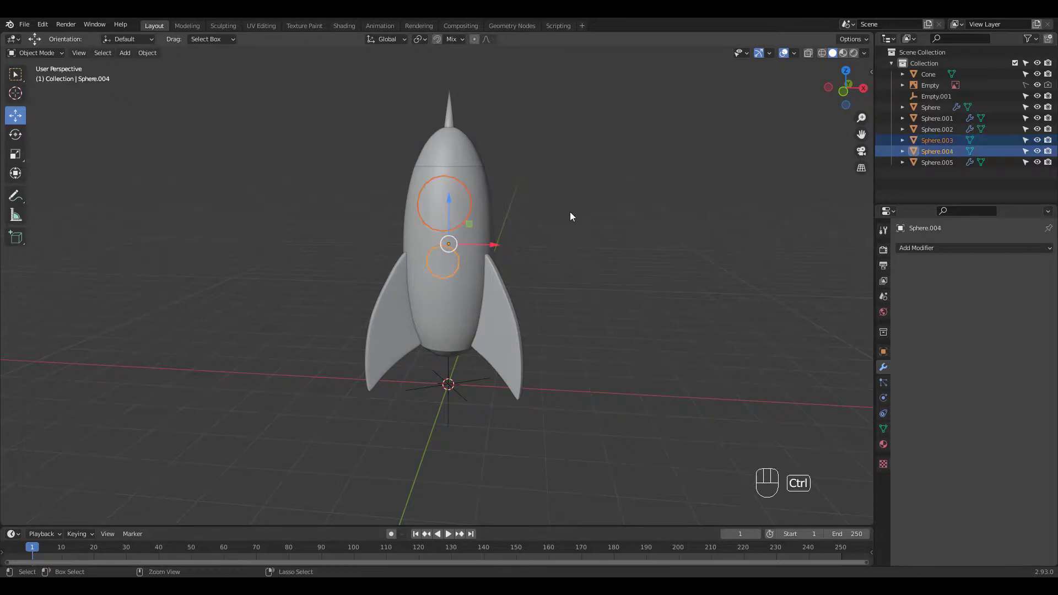
{"action": "key", "text": "ctrl+2"}
{"action": "left_click", "coordinate": [576, 211]}
Select both window pieces and move them slightly inward along Y so they sit recessed in the rocket body
{"action": "left_click", "coordinate": [465, 216]}
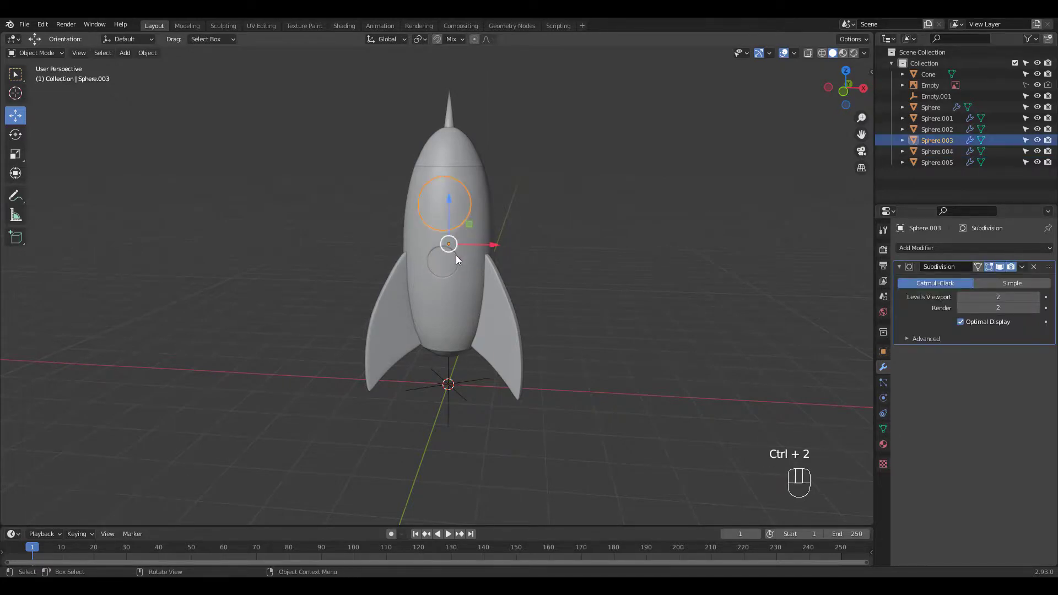
{"action": "left_click", "coordinate": [449, 264], "text": "shift"}
{"action": "left_click", "coordinate": [464, 210], "text": "shift"}
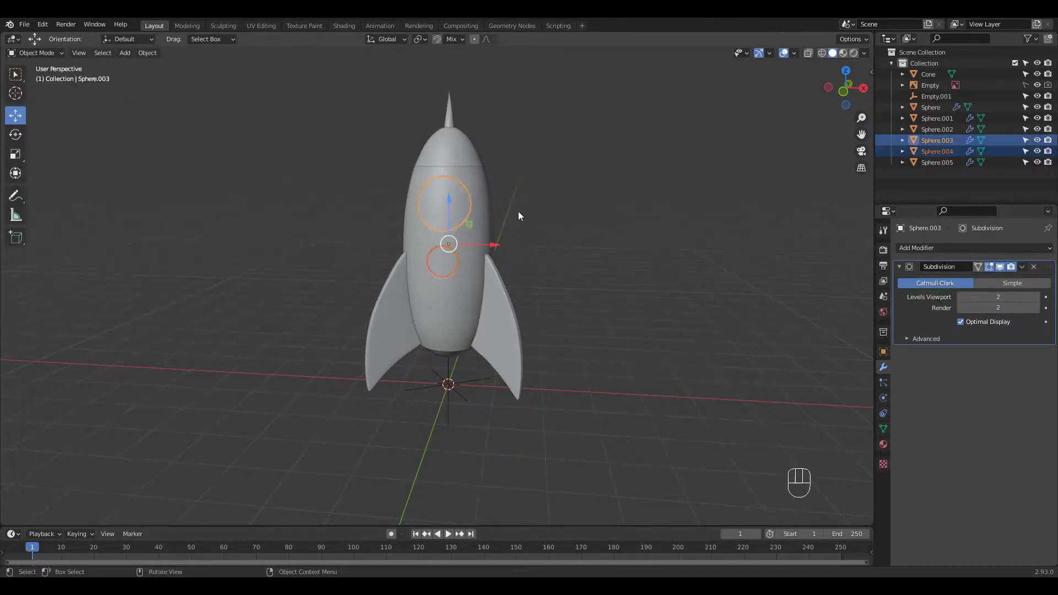
{"action": "middle_click_drag", "start_coordinate": [518, 215], "coordinate": [522, 317], "text": "ctrl"}
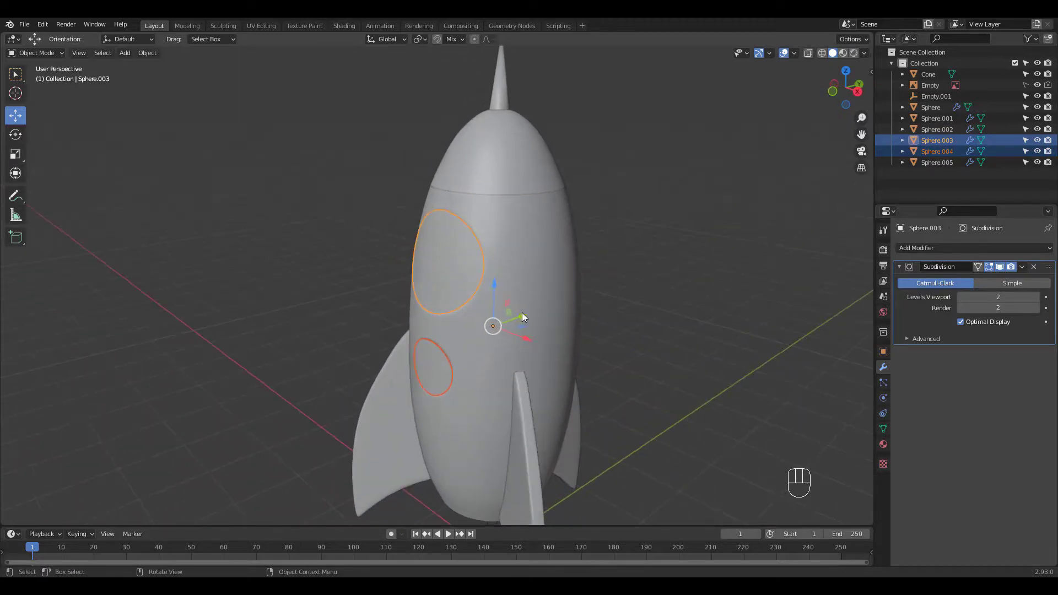
{"action": "left_click_drag", "start_coordinate": [522, 317], "coordinate": [531, 313]}
{"action": "middle_click_drag", "start_coordinate": [678, 197], "coordinate": [596, 235], "text": "ctrl"}
{"action": "left_click", "coordinate": [595, 242]}
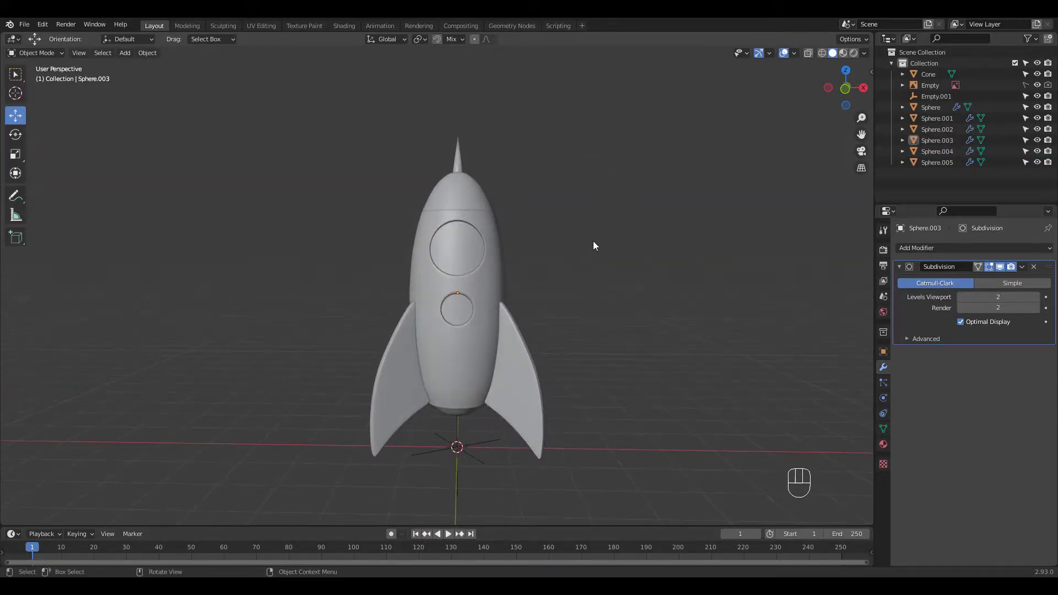